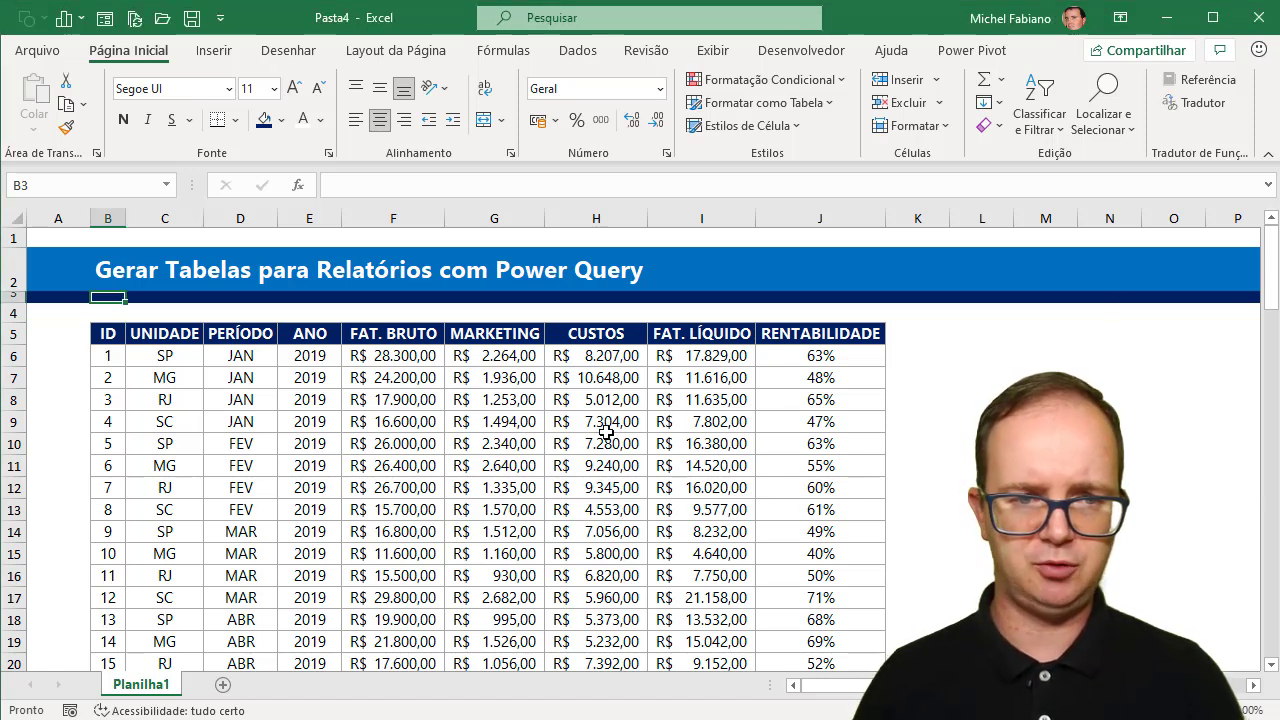
Convert the sales data range B5:J101 into Tabela1, keeping the first row as headers
left_click(427, 374)
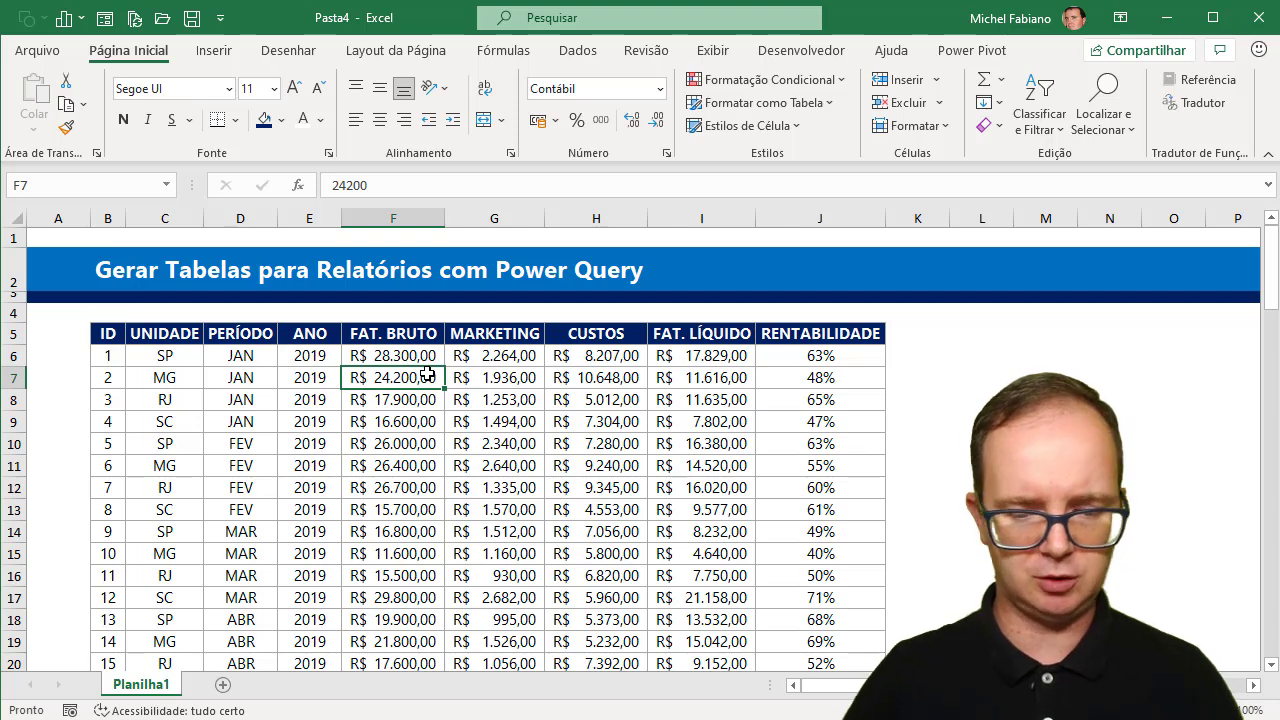
key("ctrl+a")
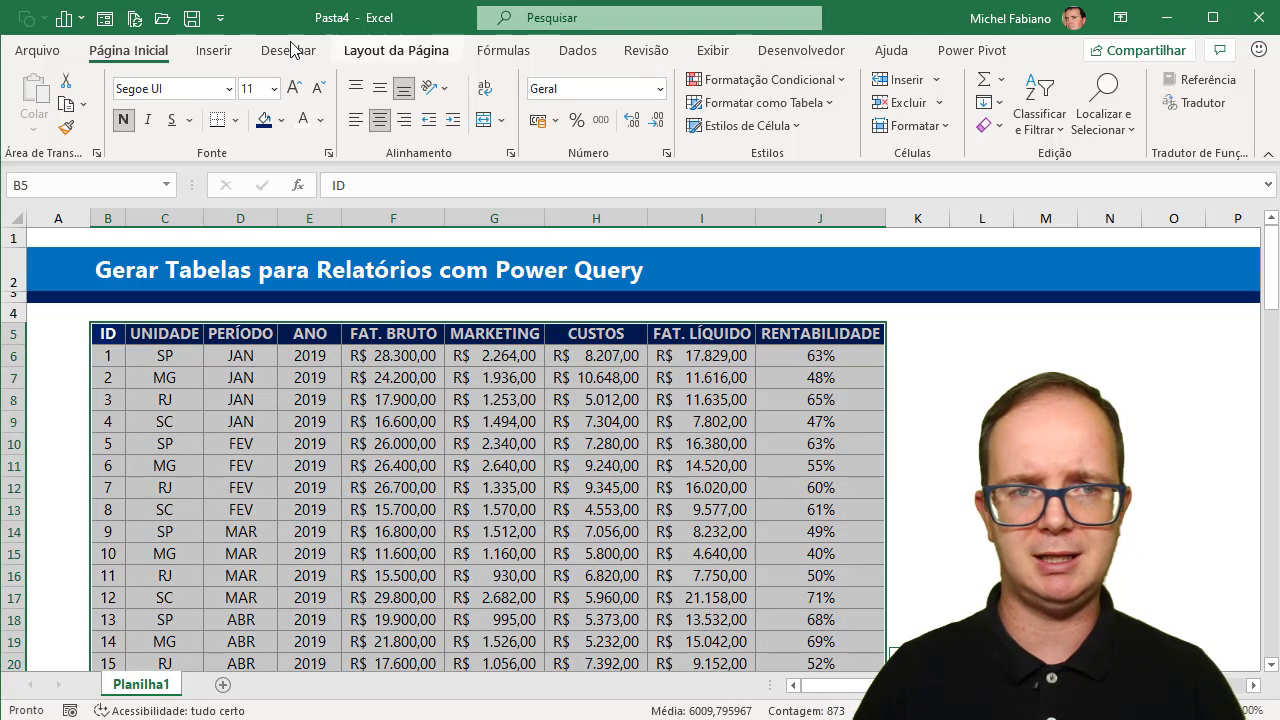
left_click(214, 50)
left_click(197, 100)
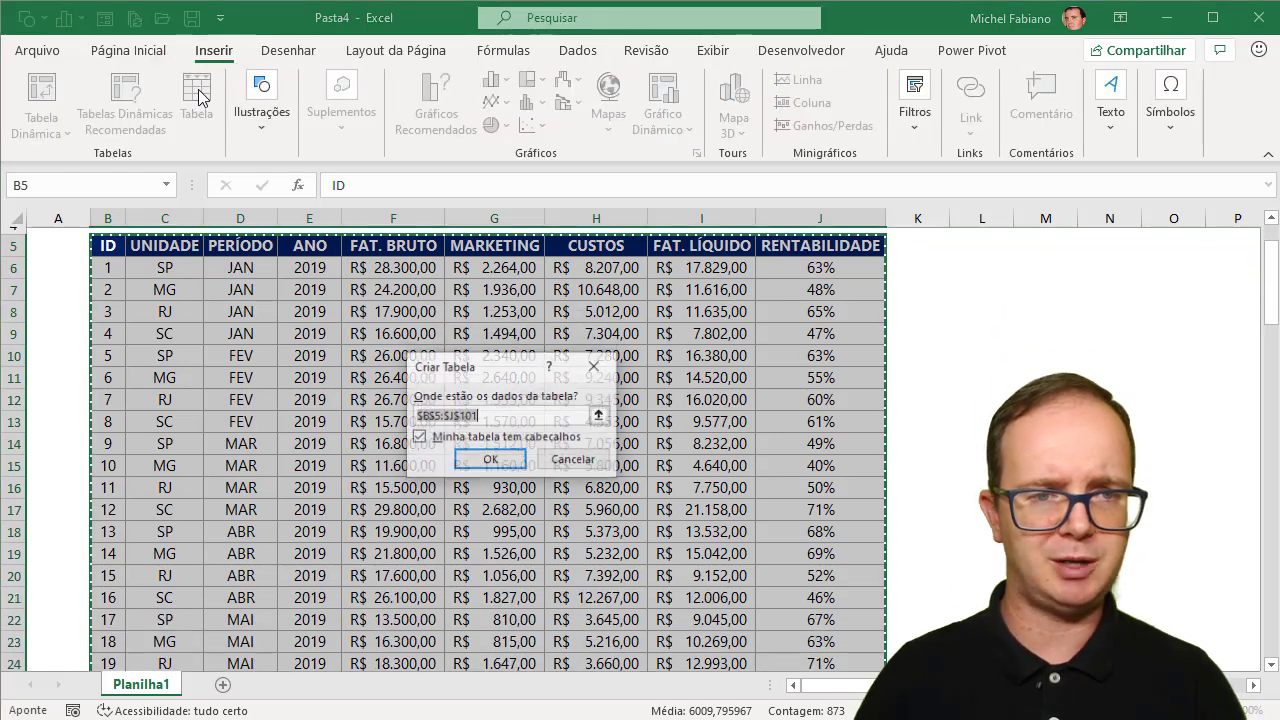
left_click(491, 461)
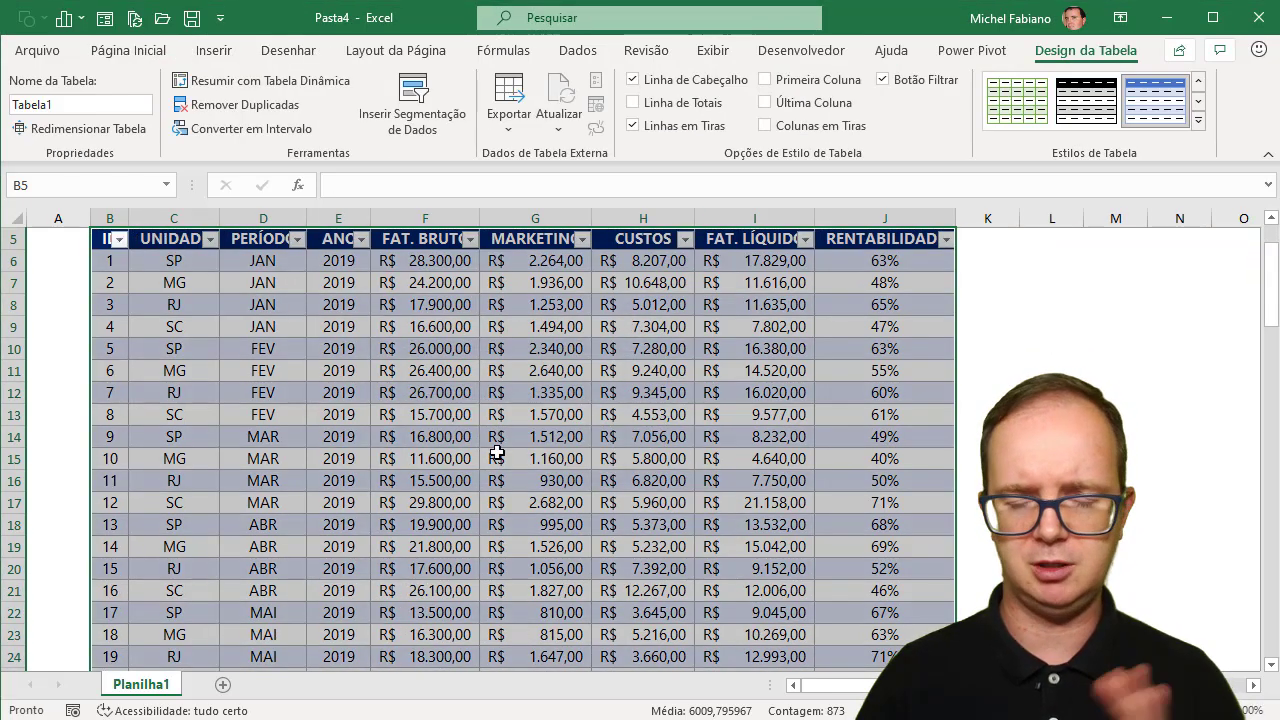
left_click_drag(1275, 290, 1273, 245)
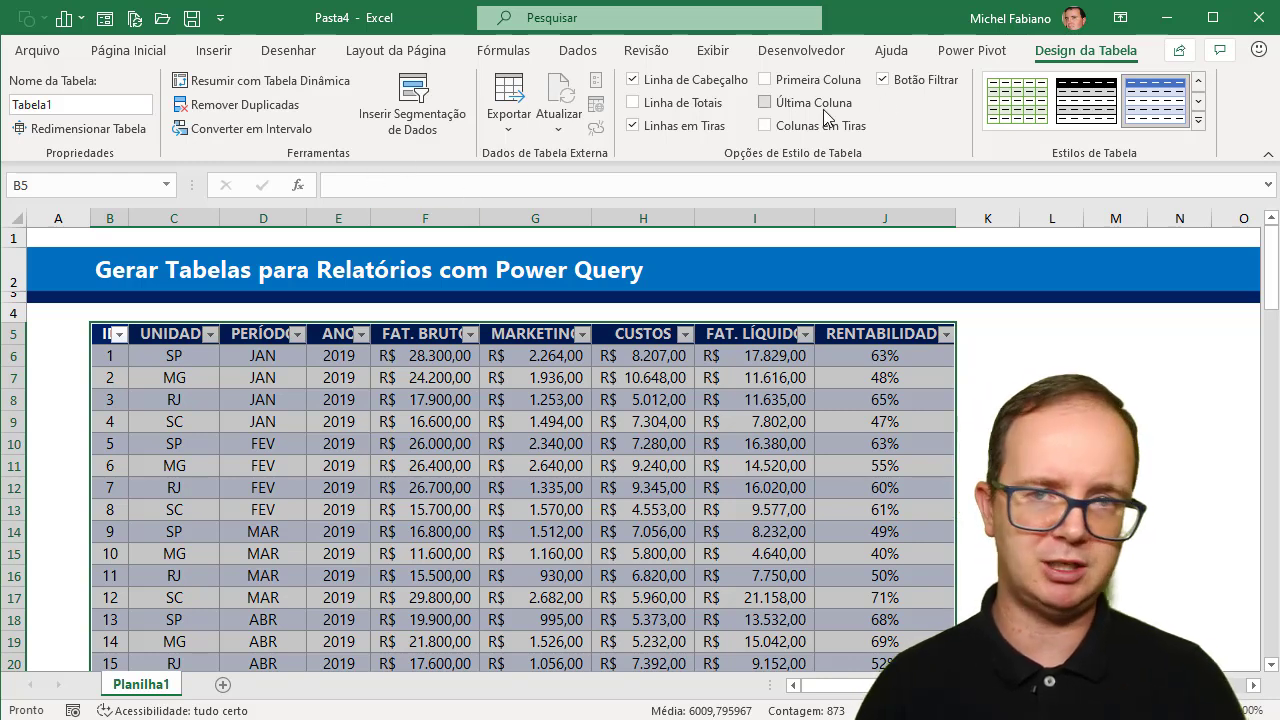
left_click(988, 60)
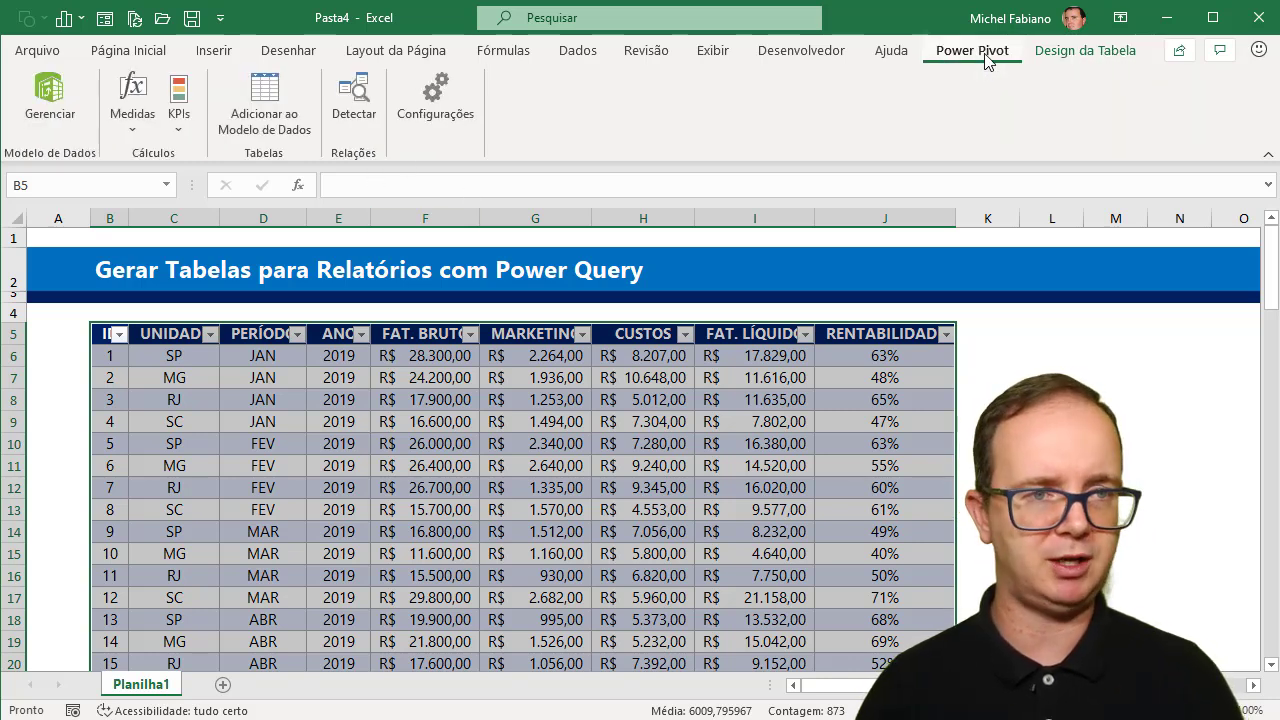
Switch to the Dados ribbon to reach the data import and query tools
left_click(573, 56)
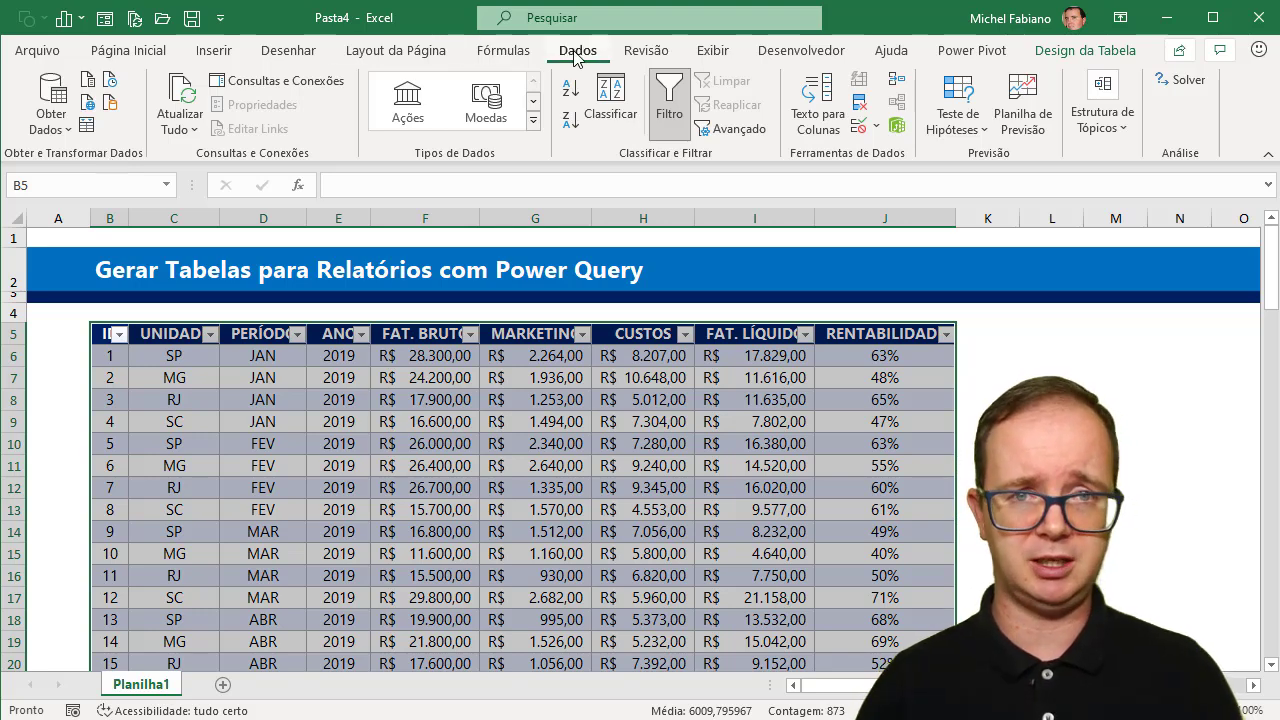
Open the Obter Dados list of data sources
left_click(60, 125)
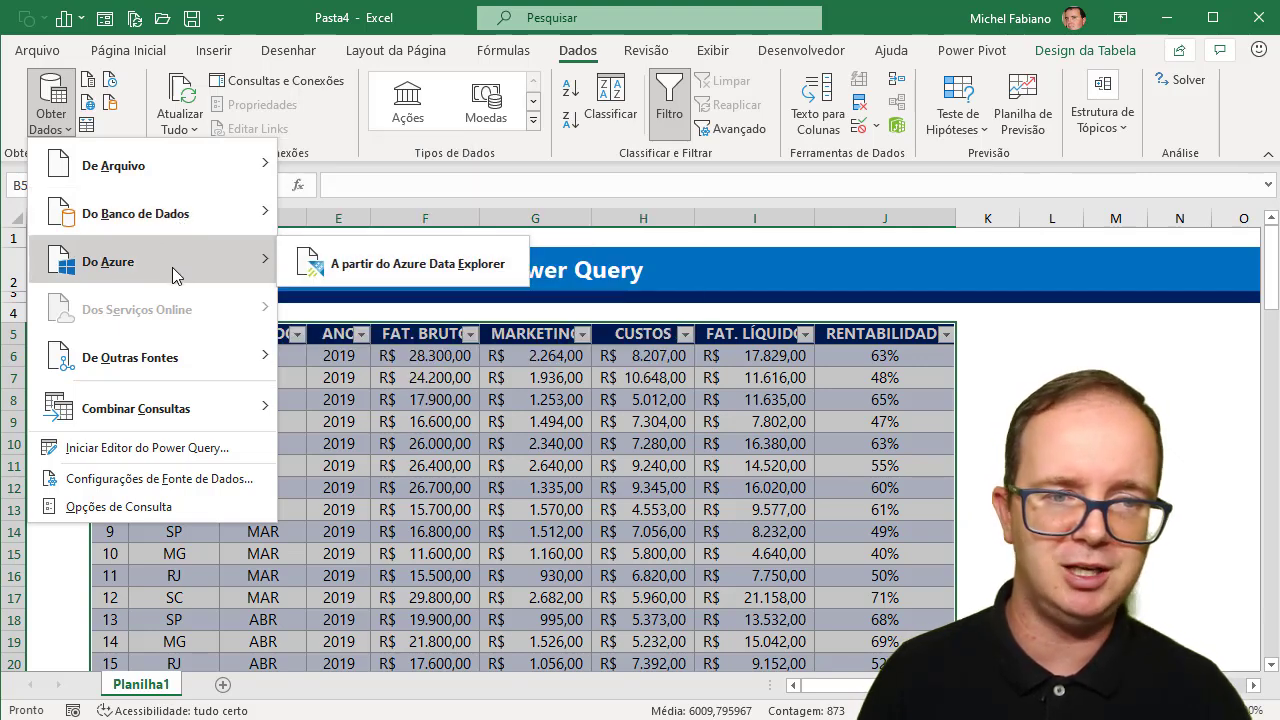
mouse_move(130, 357)
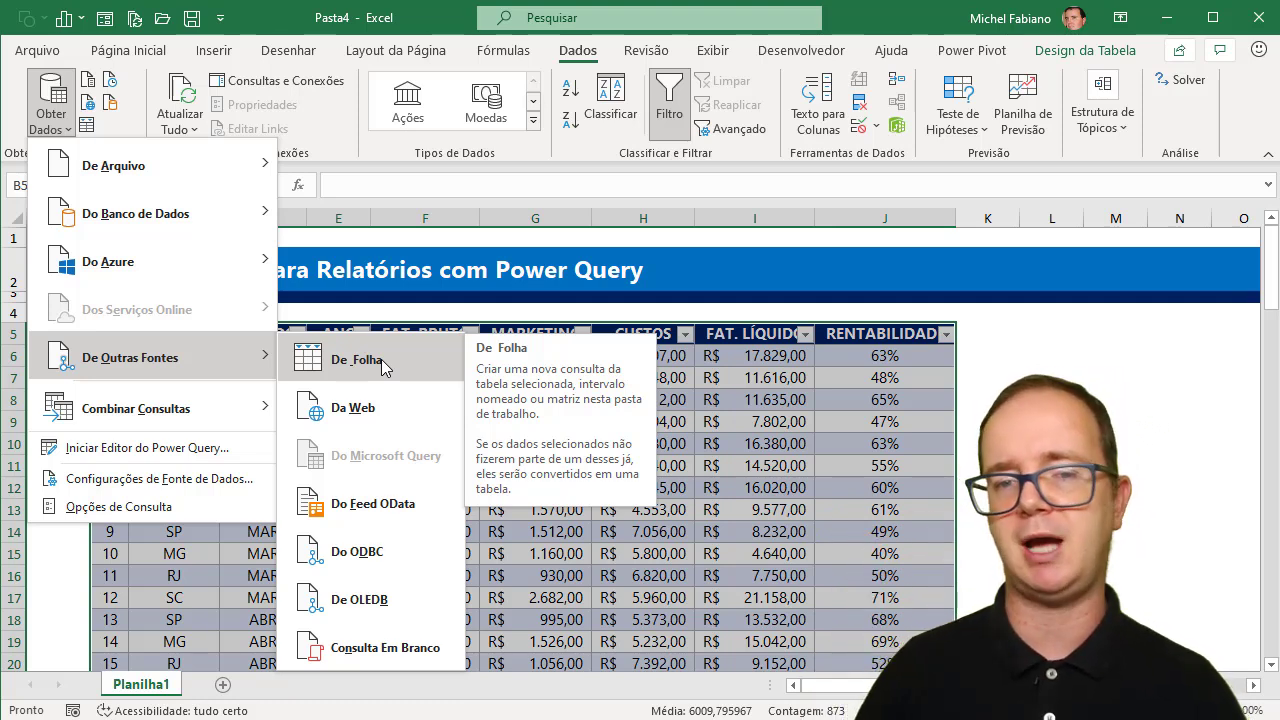
Create a query from Tabela1 via De Folha, opening it in the Power Query Editor
left_click(383, 361)
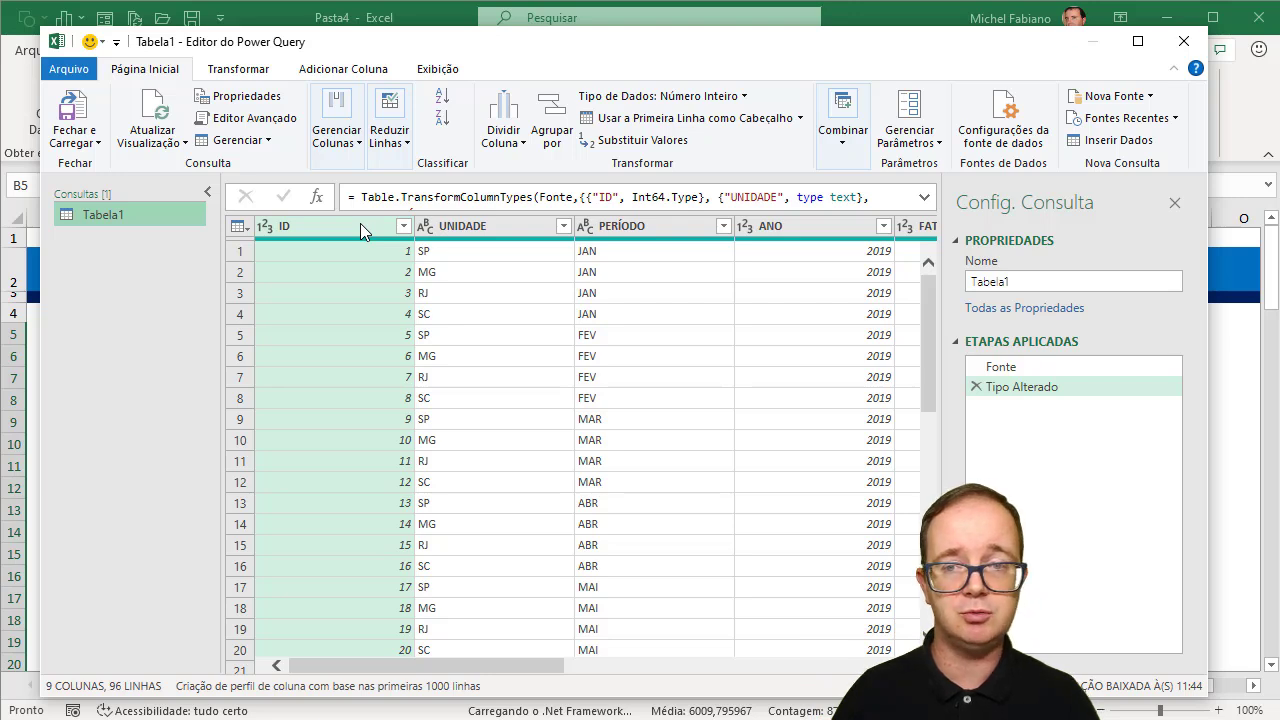
Remove the ID column and filter UNIDADE to SP only
right_click(362, 230)
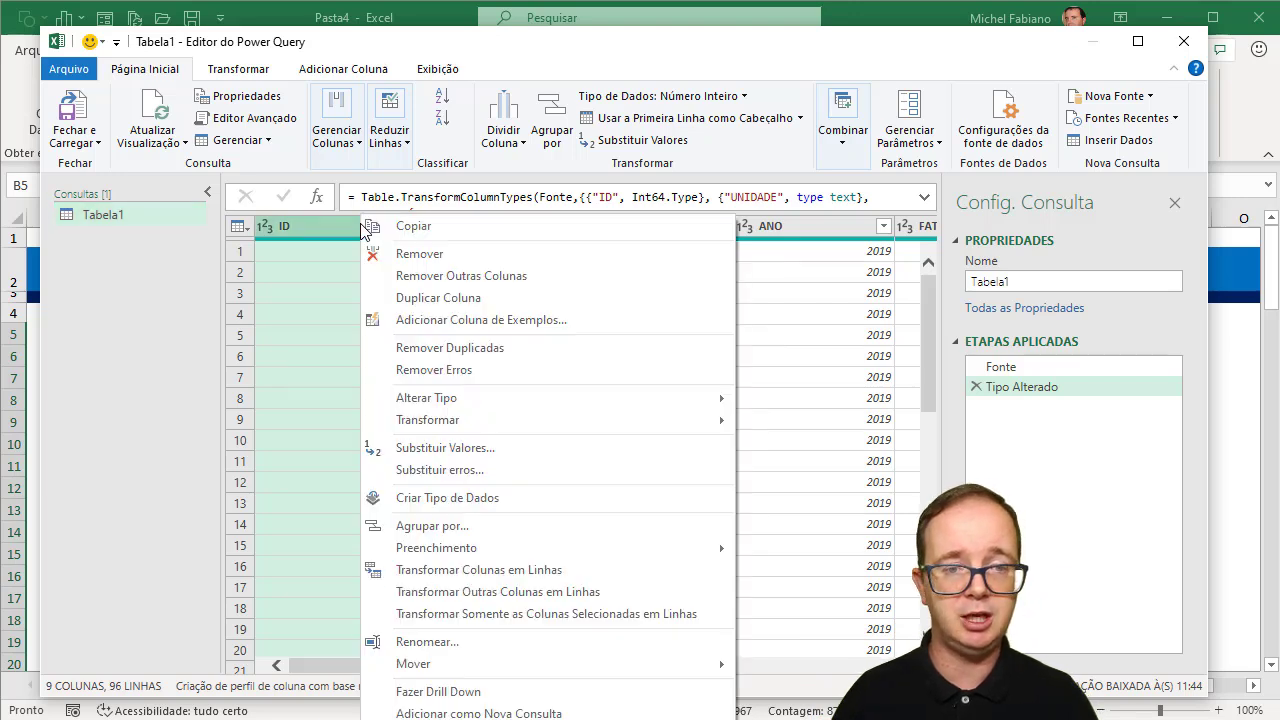
left_click(417, 256)
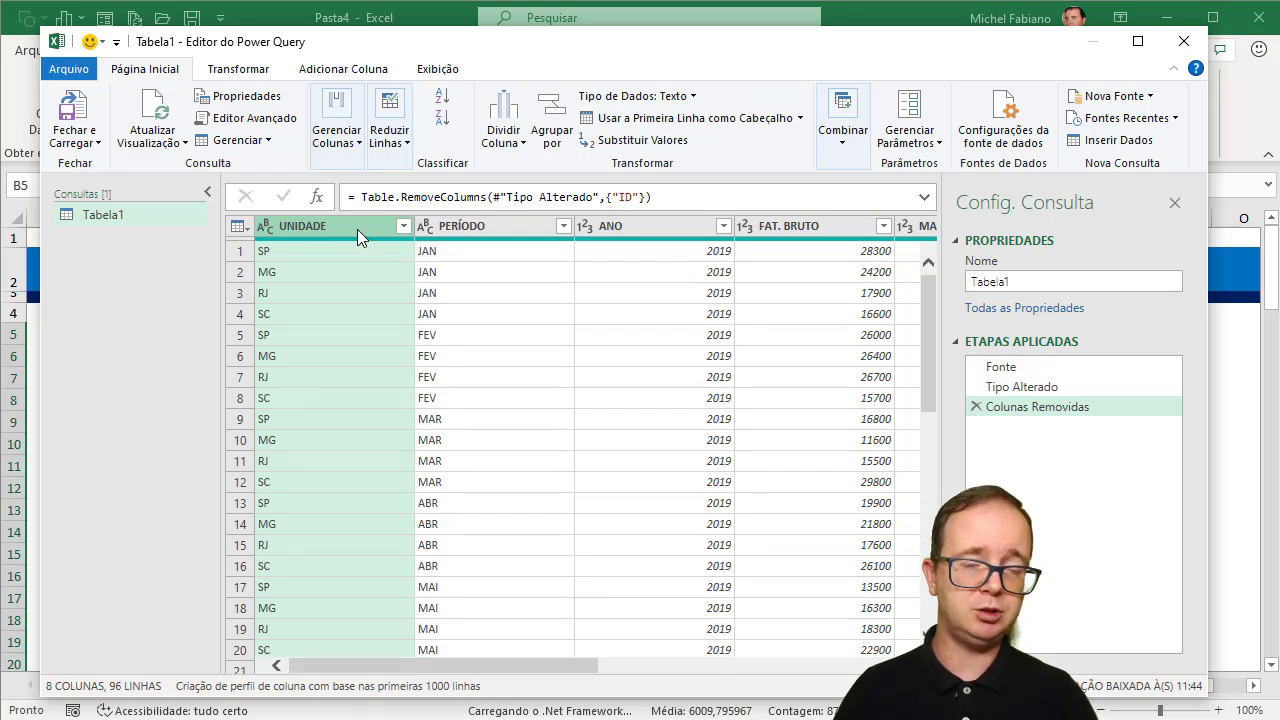
left_click(402, 228)
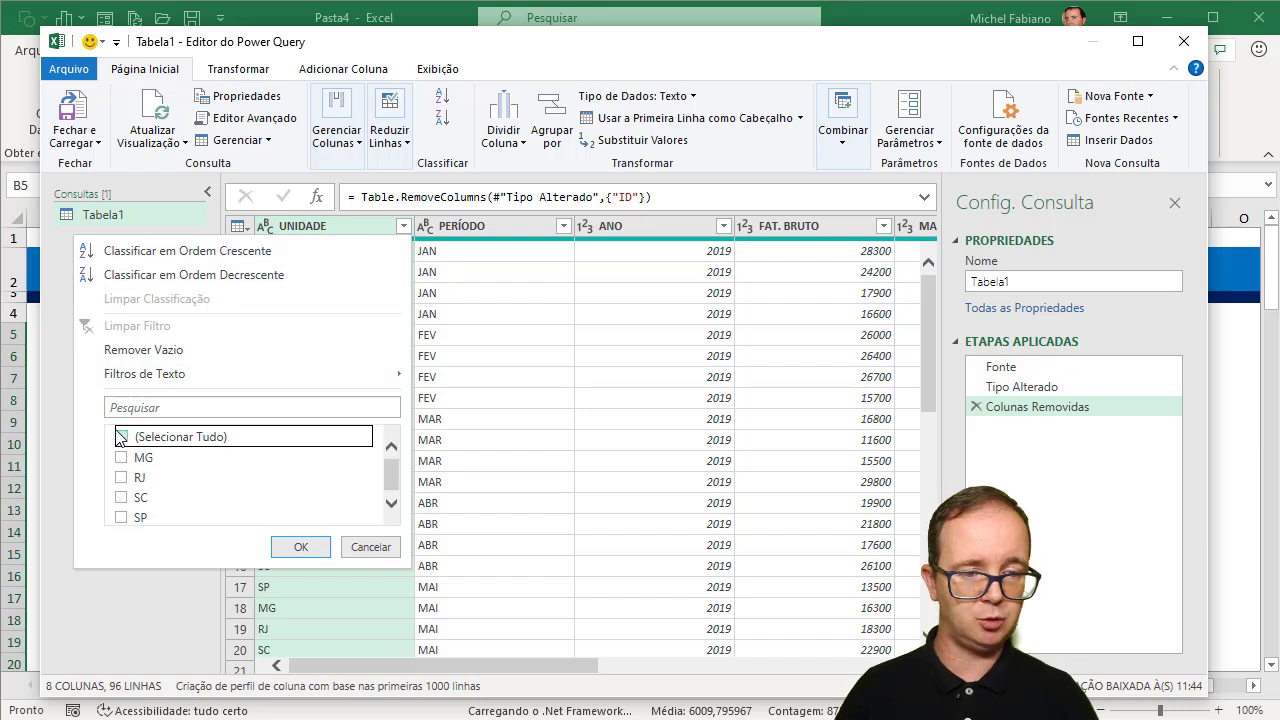
left_click(121, 519)
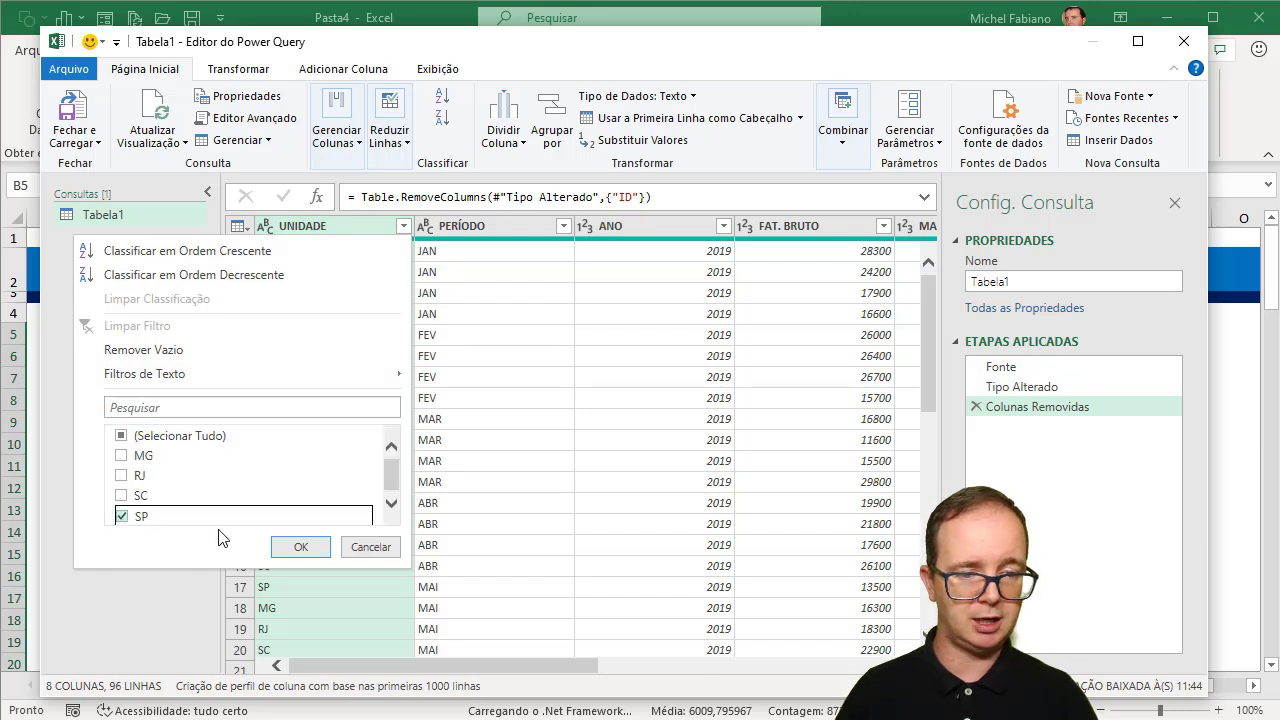
left_click(297, 549)
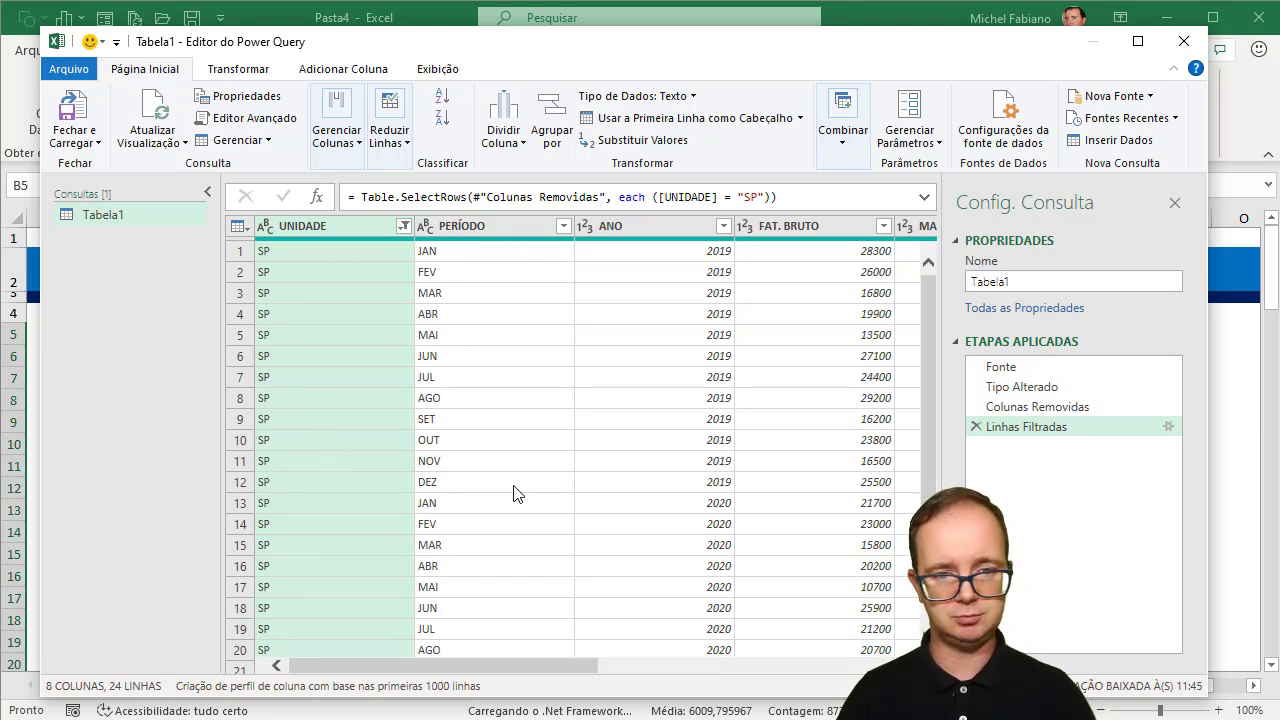
Filter the ANO column to keep only 2020, leaving 12 rows
left_click(723, 228)
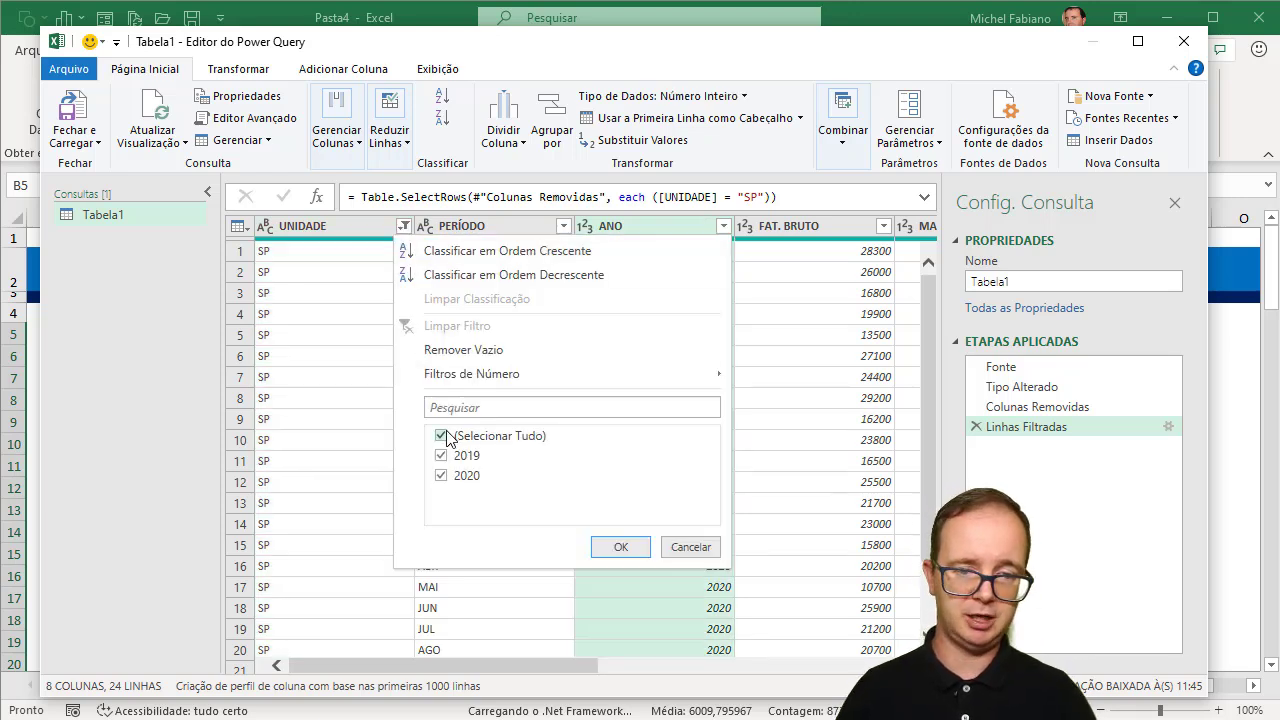
left_click(441, 436)
left_click(441, 476)
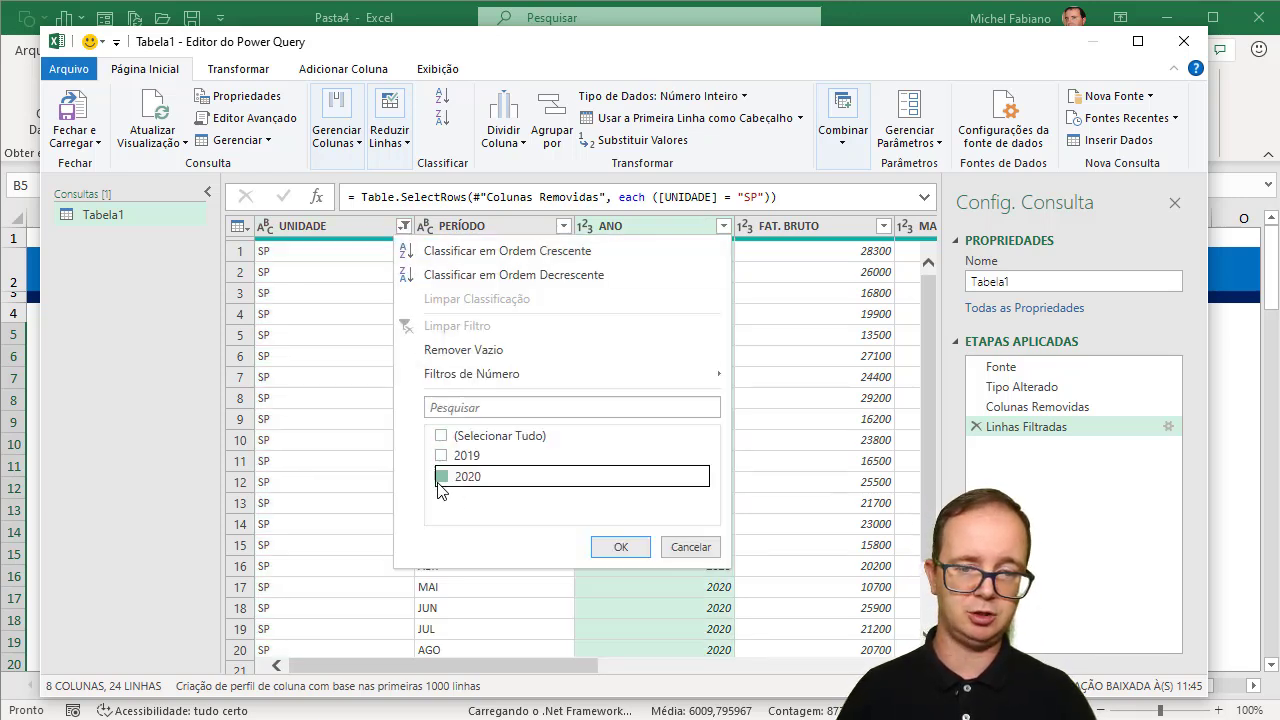
left_click(608, 548)
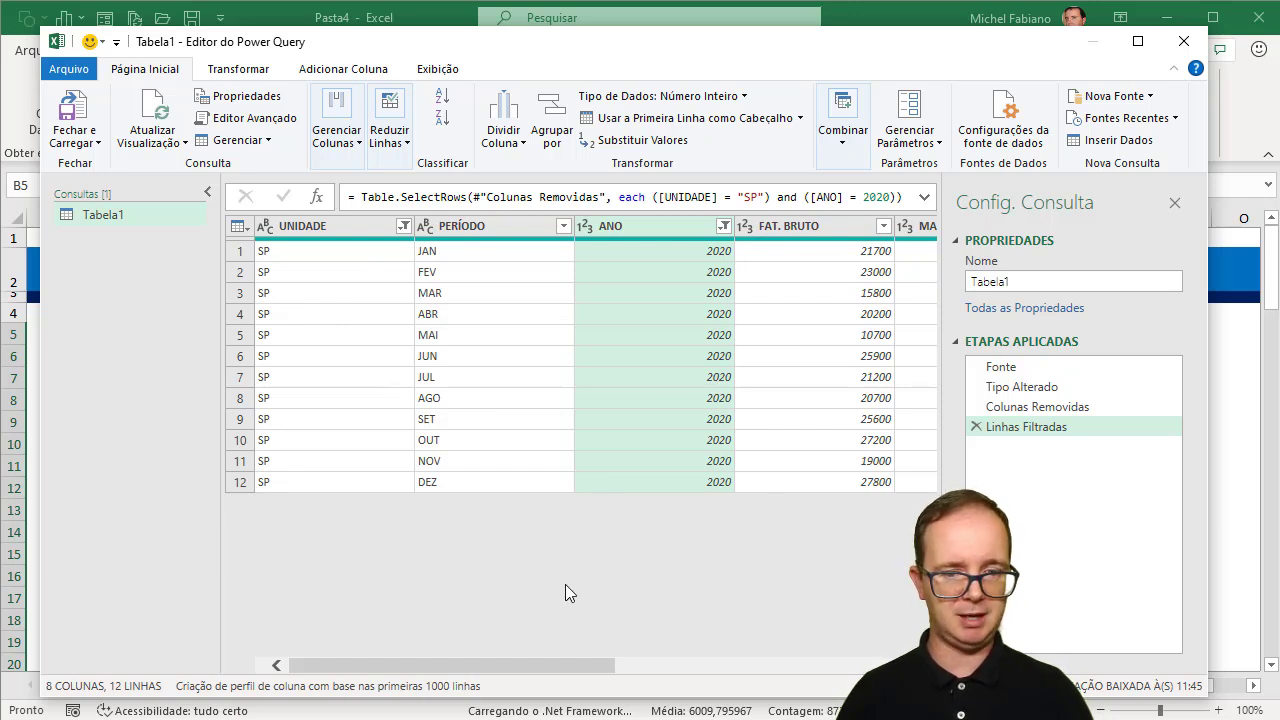
left_click_drag(570, 658, 709, 654)
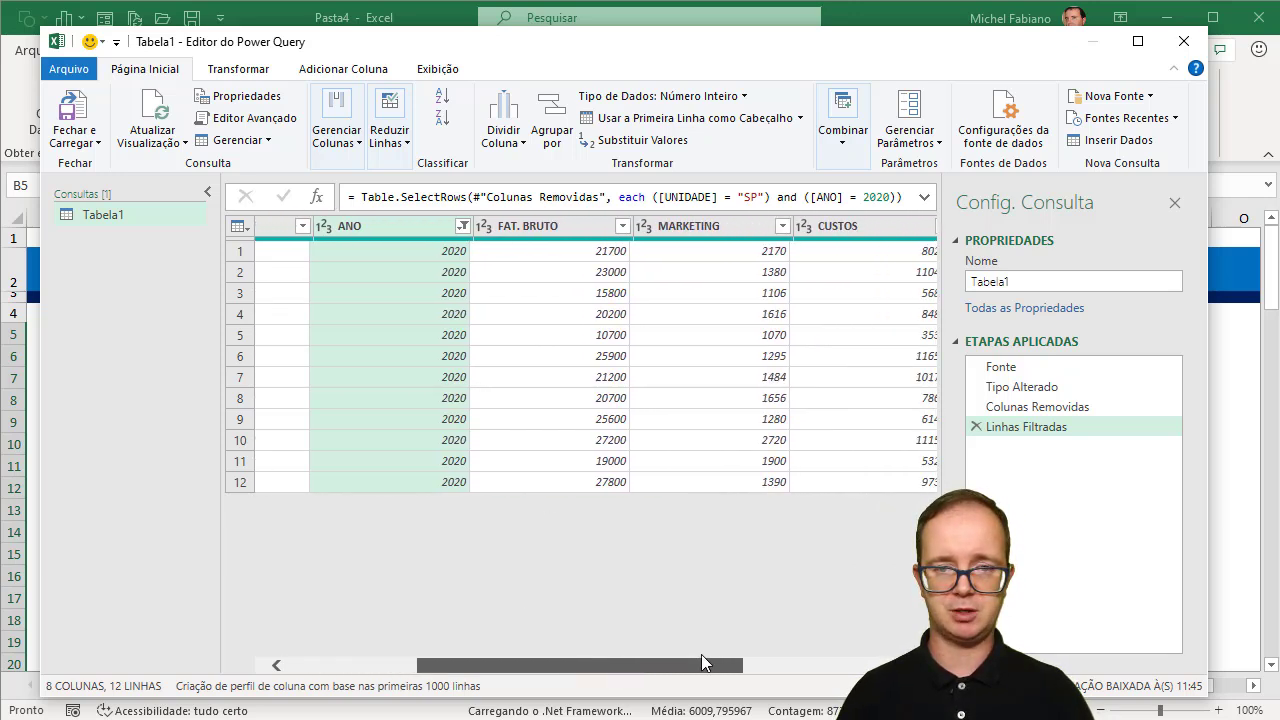
Set the FAT. BRUTO, MARKETING and CUSTOS column types to Moeda
left_click(457, 228)
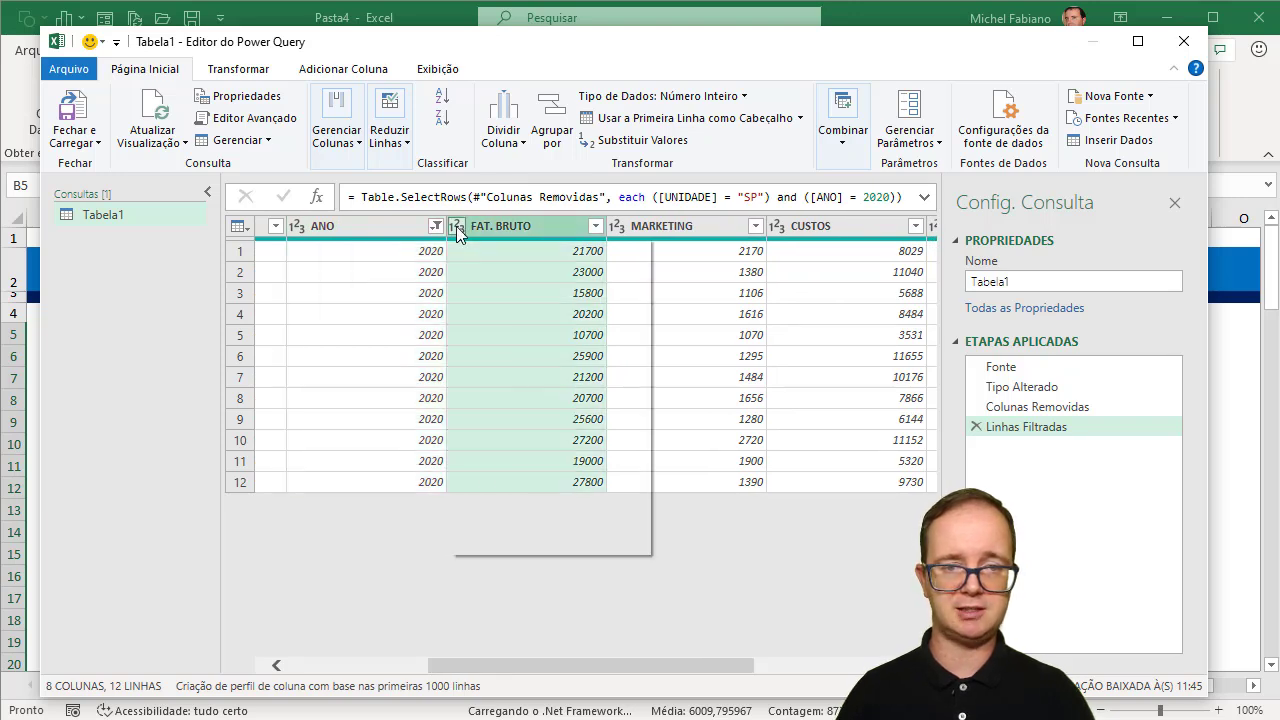
left_click(484, 271)
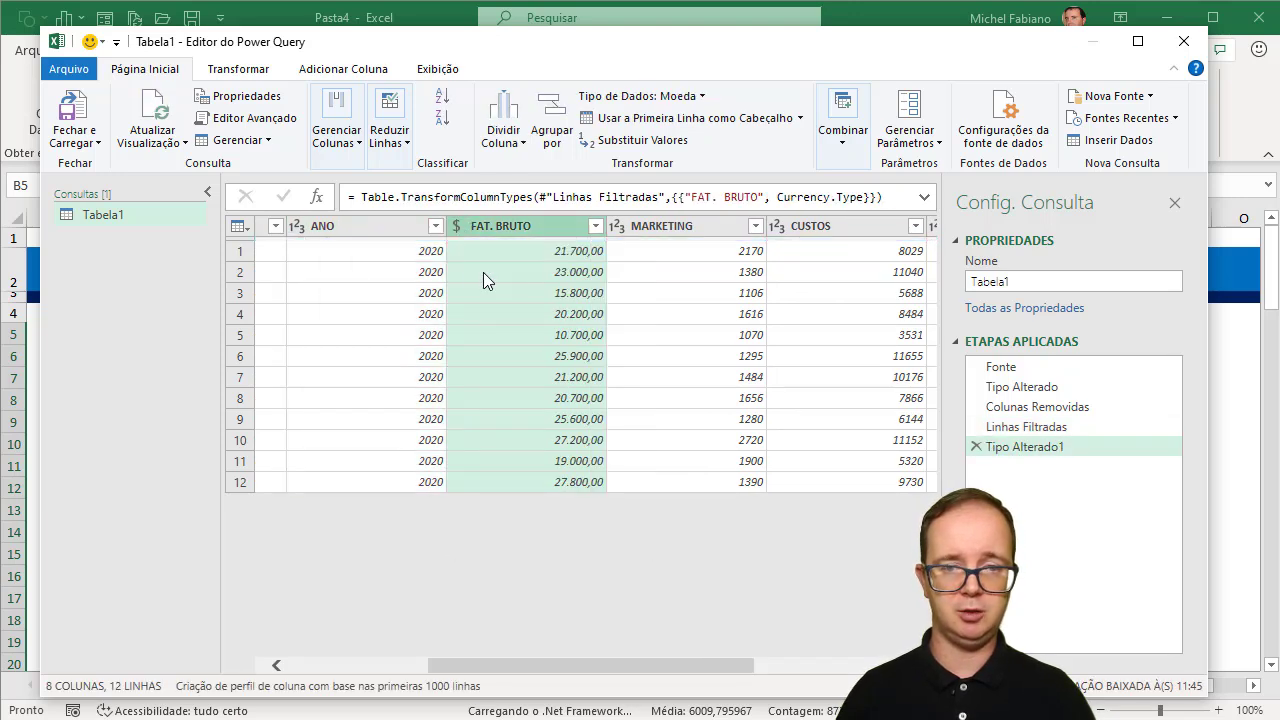
left_click(618, 230)
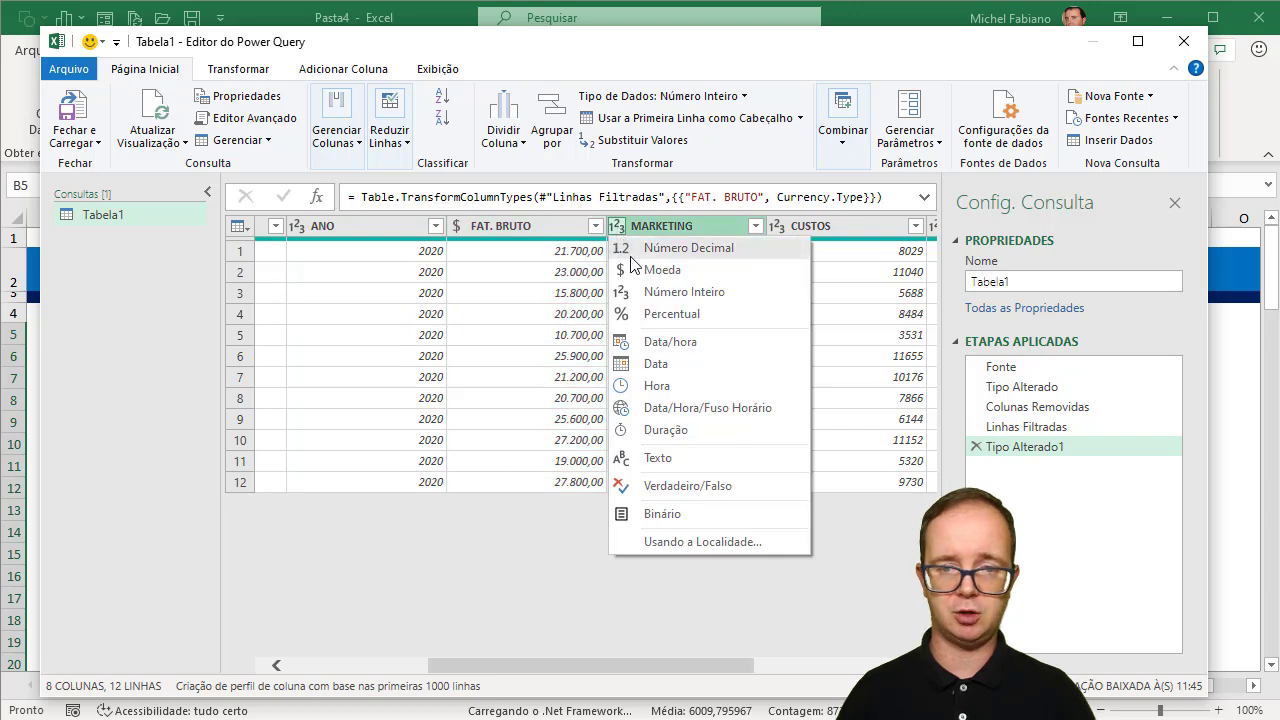
left_click(634, 271)
left_click(779, 232)
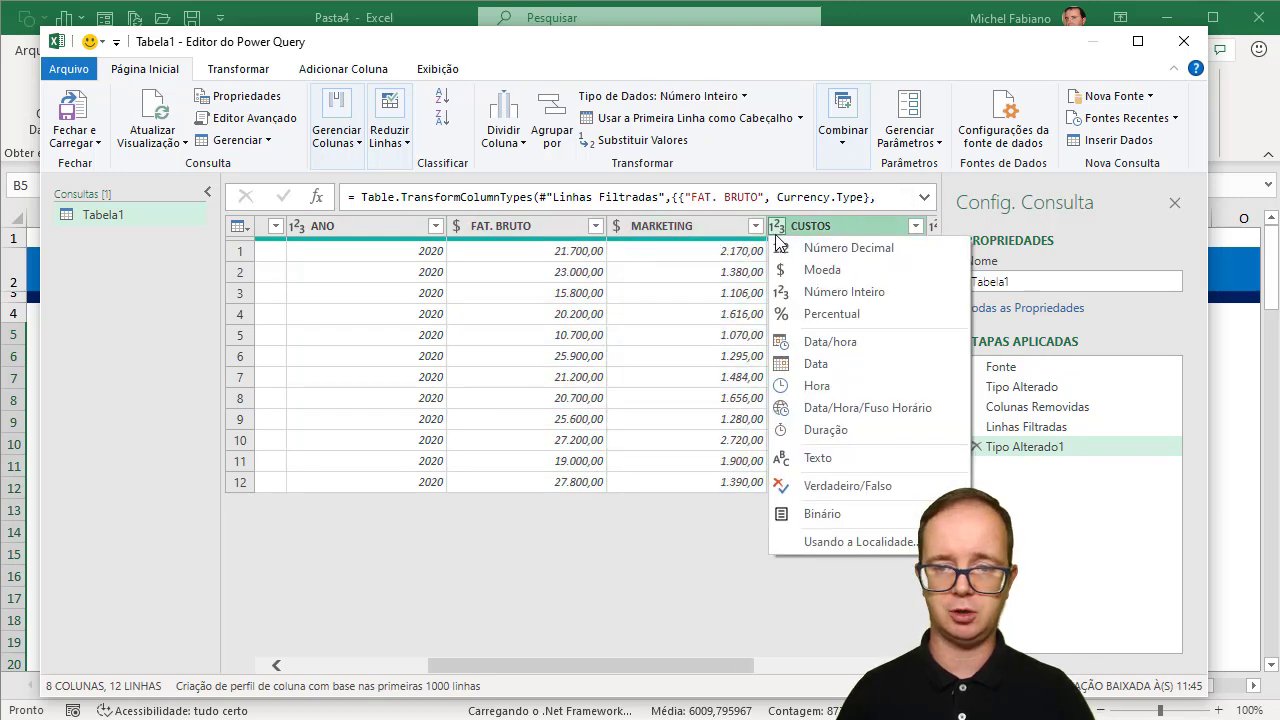
left_click(794, 271)
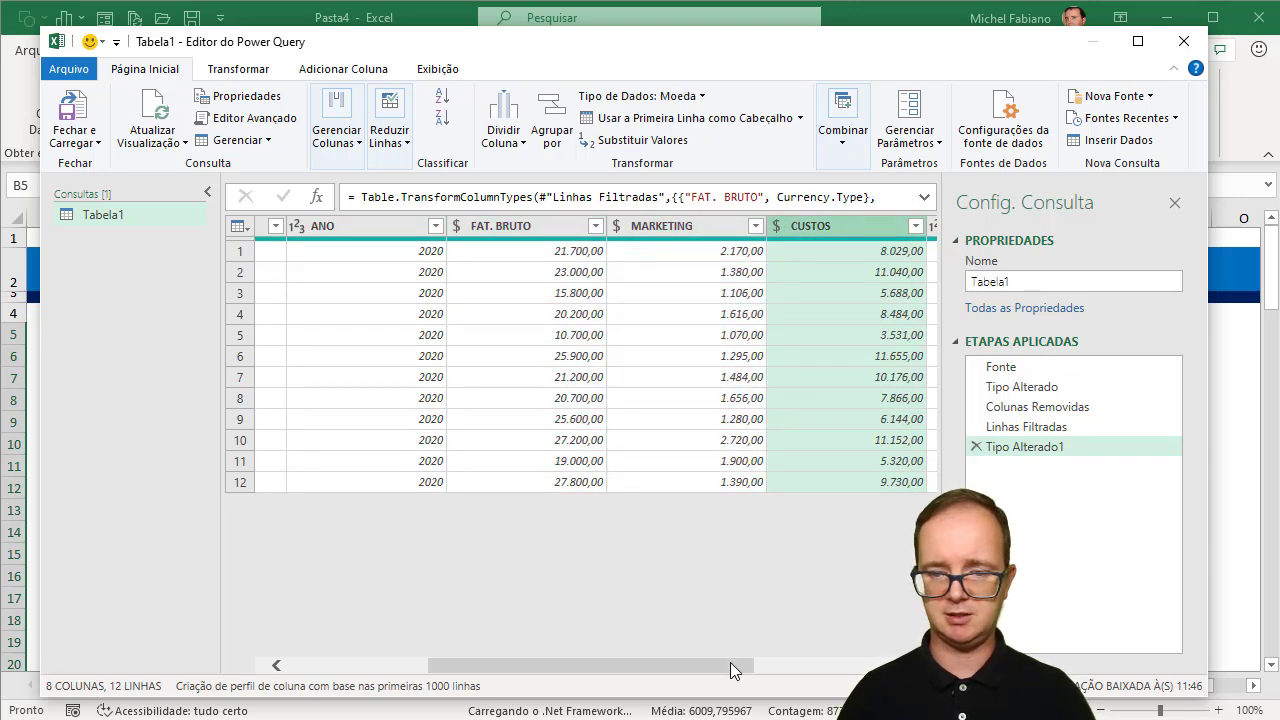
left_click(761, 663)
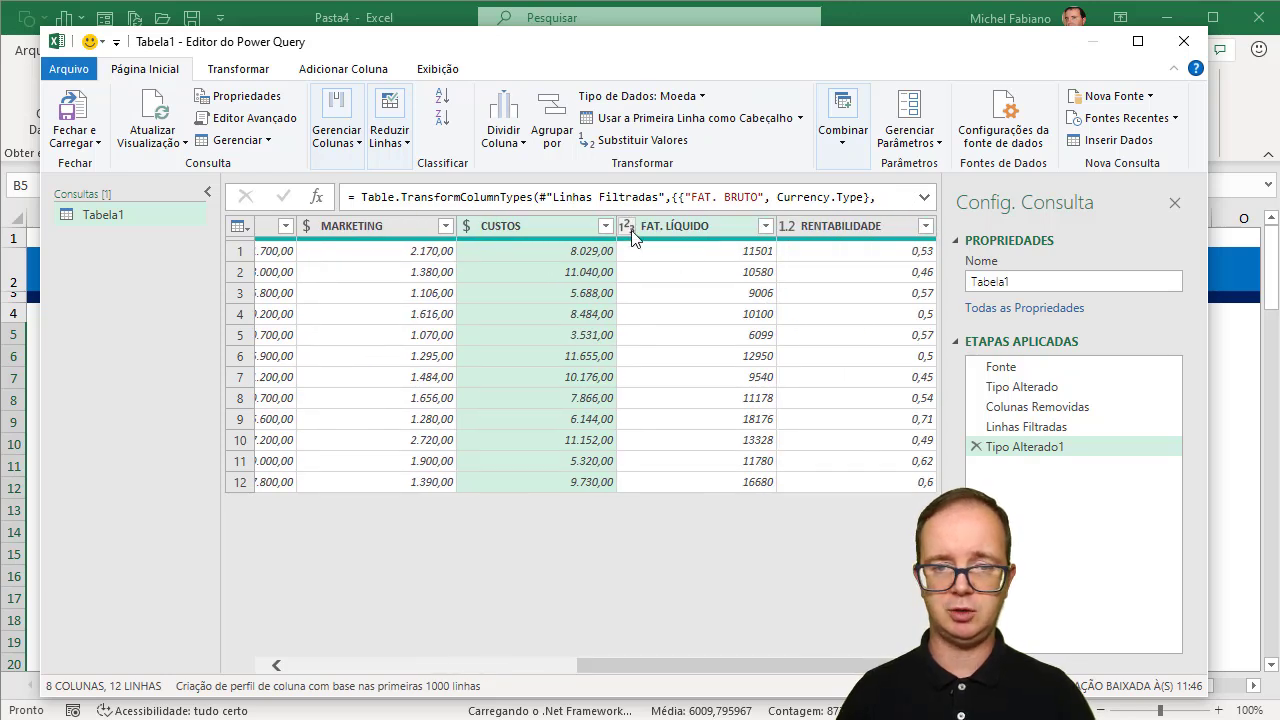
Set FAT. LÍQUIDO to Moeda and RENTABILIDADE to Percentual
left_click(632, 236)
left_click(640, 272)
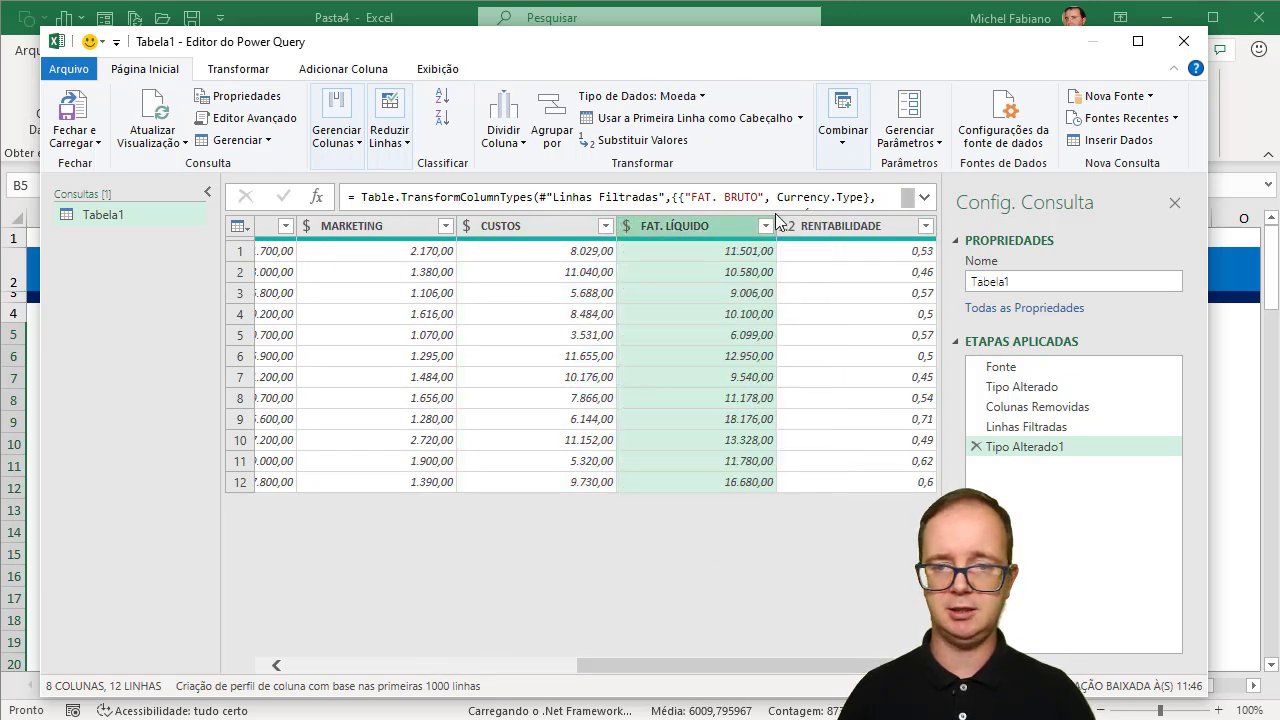
left_click(784, 226)
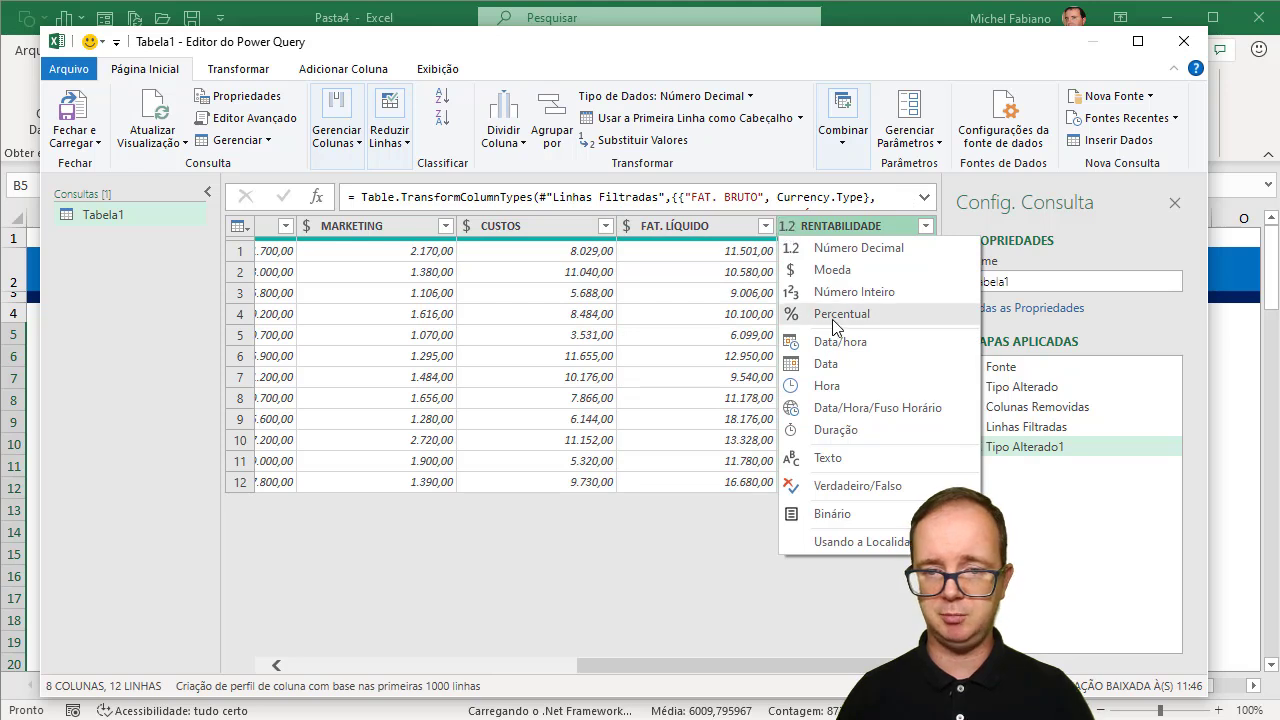
left_click(833, 318)
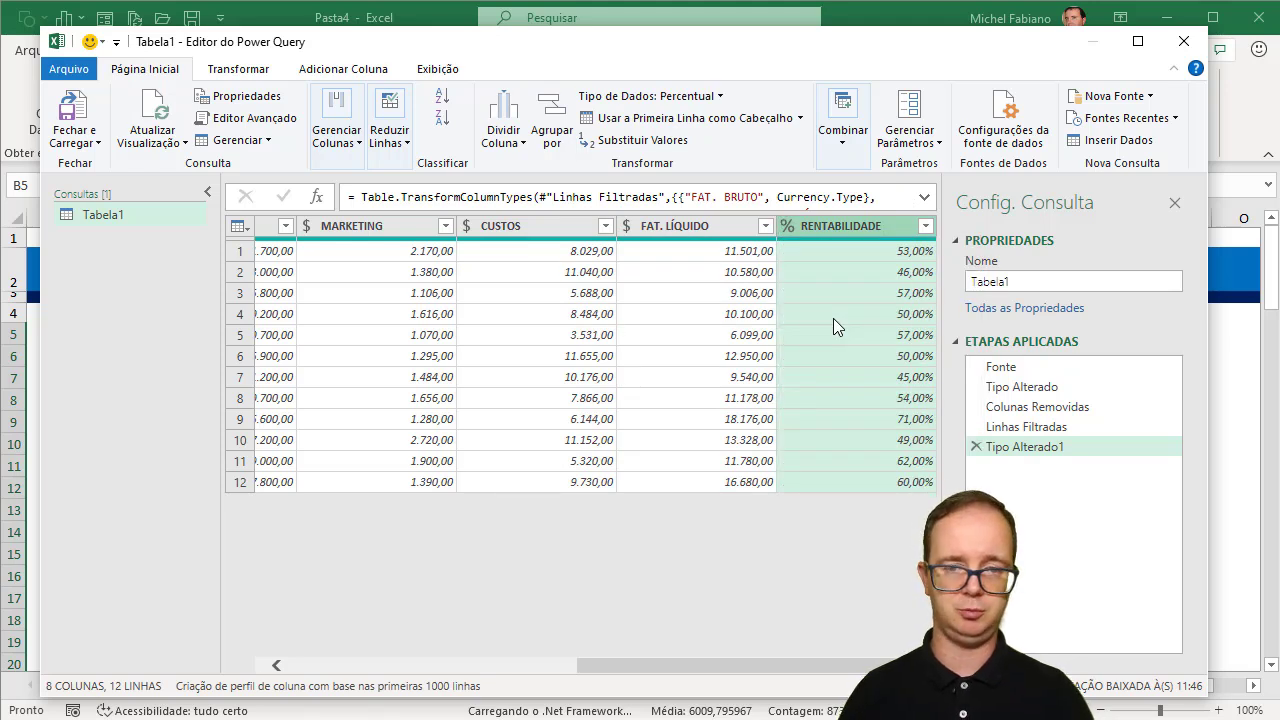
left_click_drag(773, 662, 464, 666)
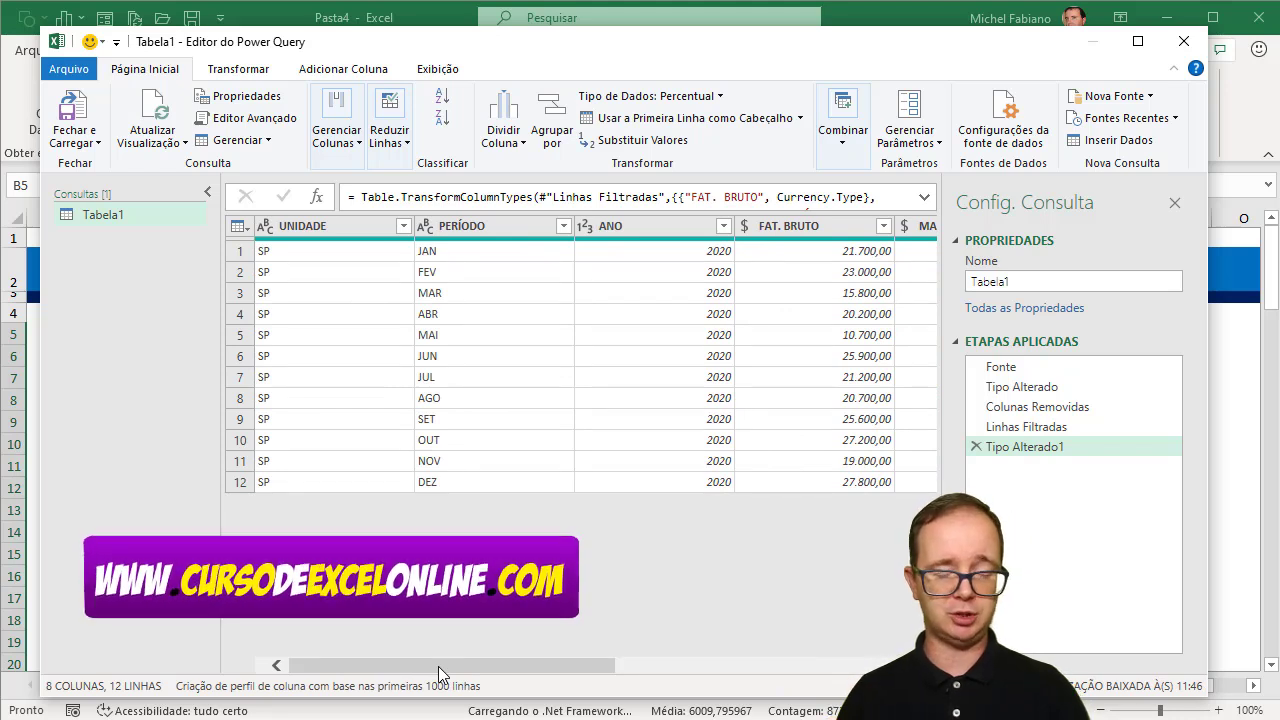
Load the query to a new sheet with Fechar e Carregar and format D2:G13 as R$ Contábil
left_click(80, 148)
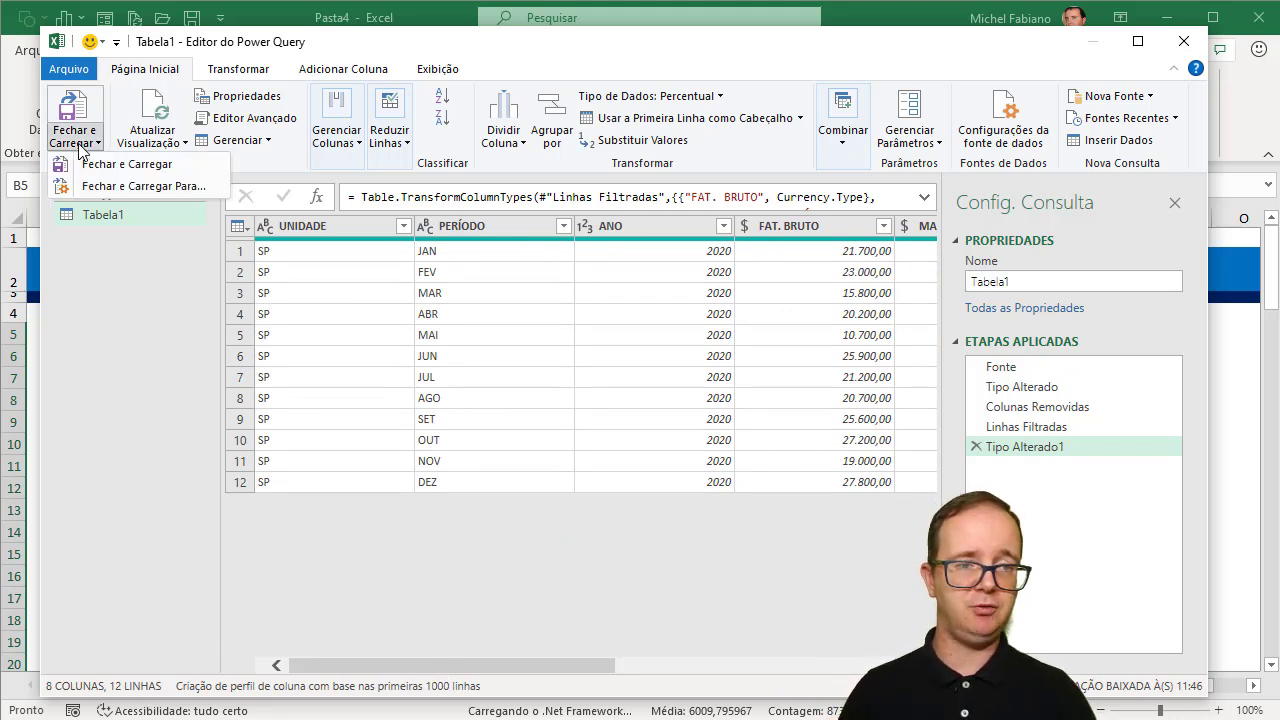
left_click(126, 187)
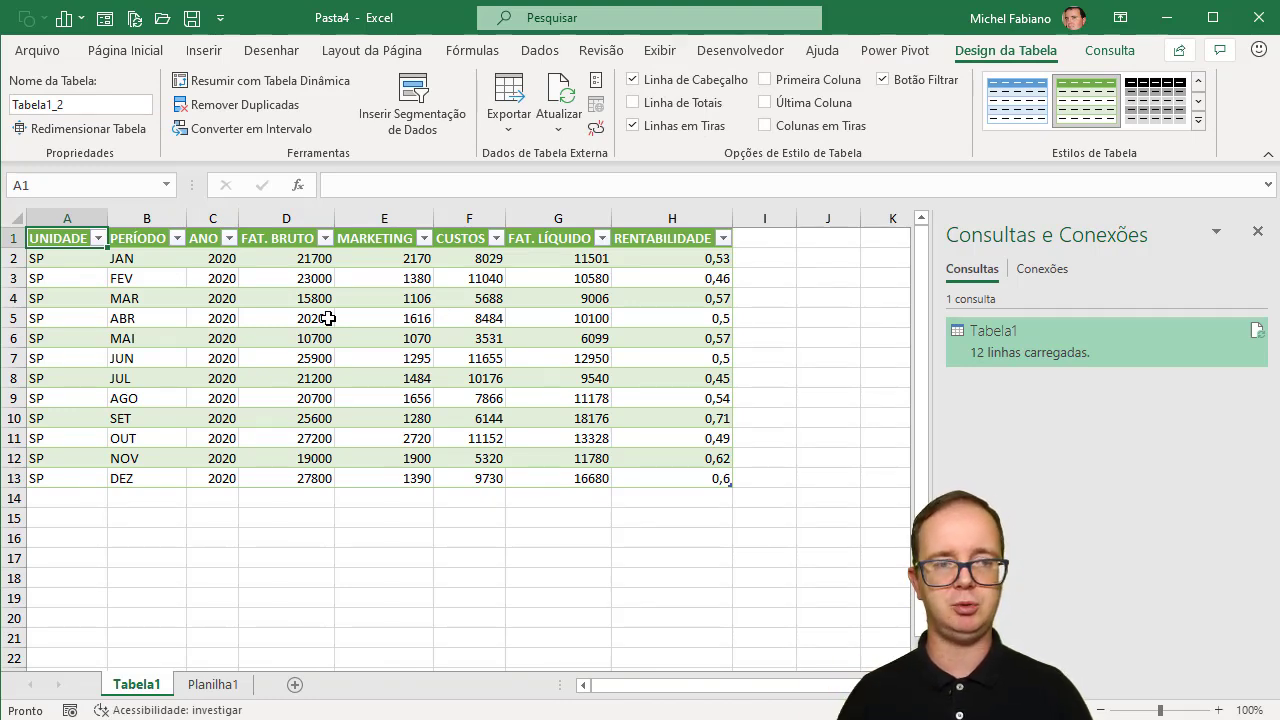
mouse_move(301, 258)
left_mouse_down()
mouse_move(531, 463)
mouse_move(531, 478)
left_mouse_up()
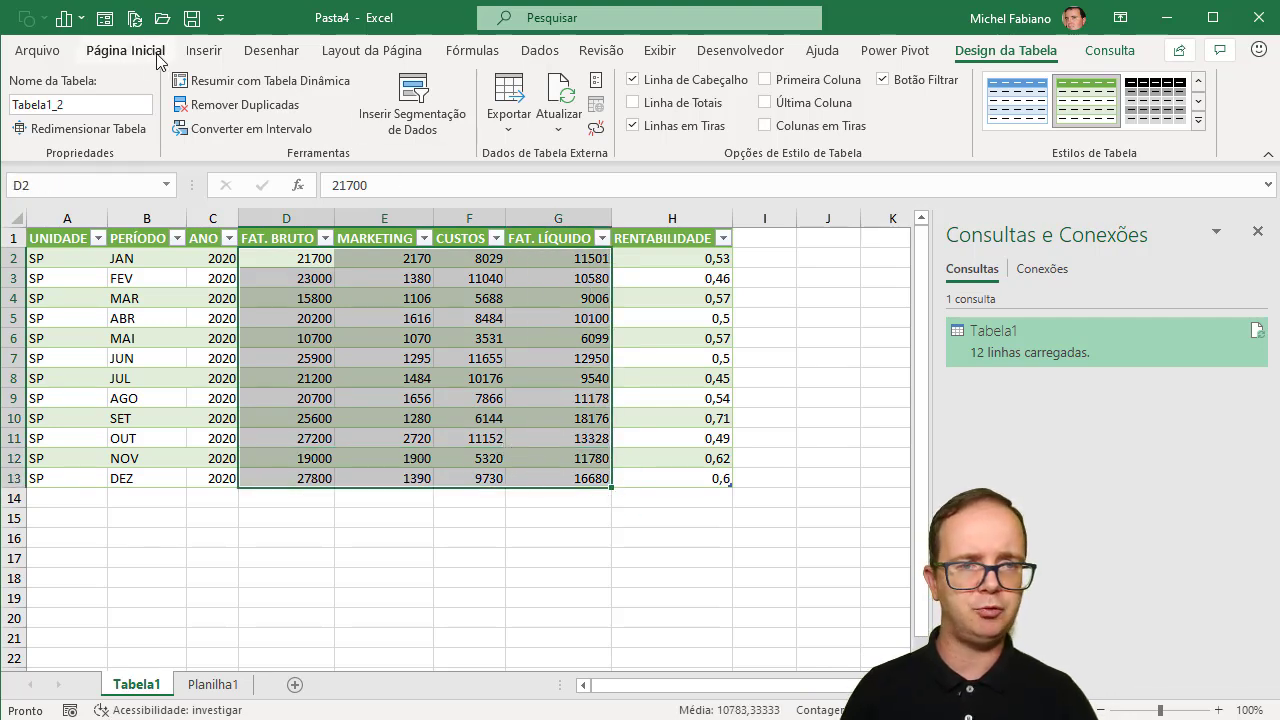
left_click(124, 50)
left_click(549, 120)
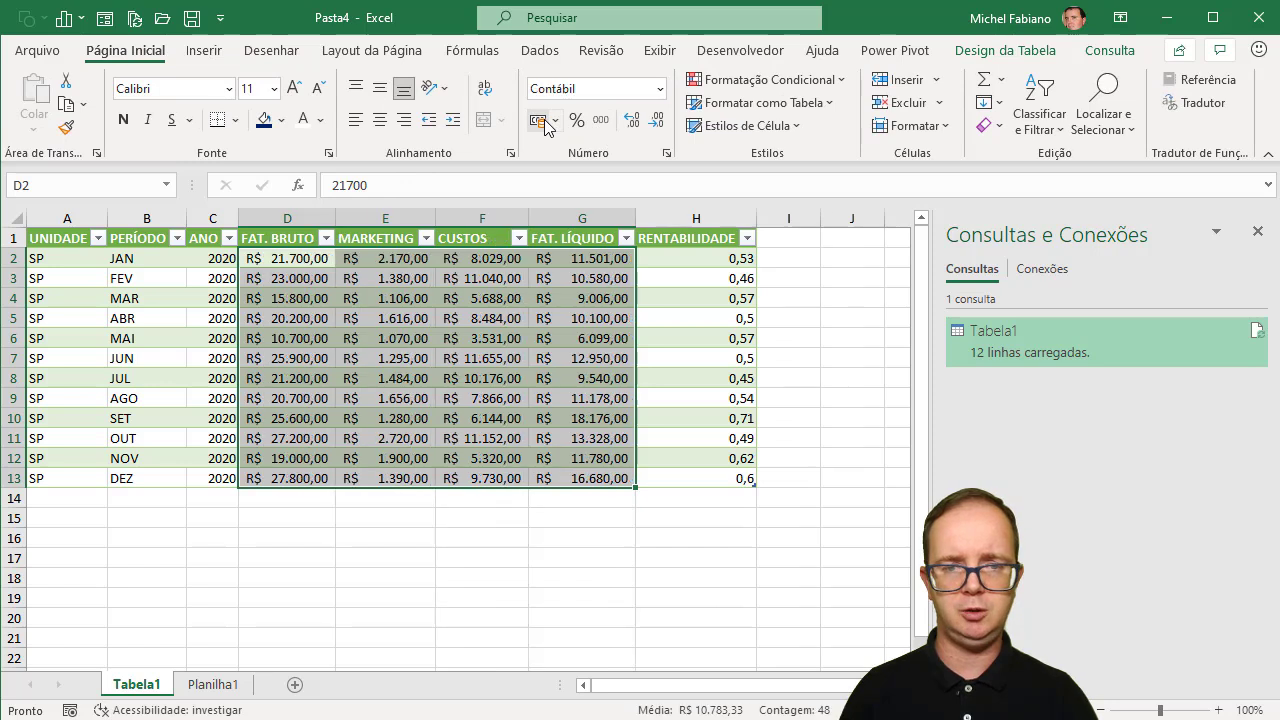
Format the RENTABILIDADE values in H2:H13 as percentages
left_click_drag(663, 252, 683, 476)
left_click(577, 121)
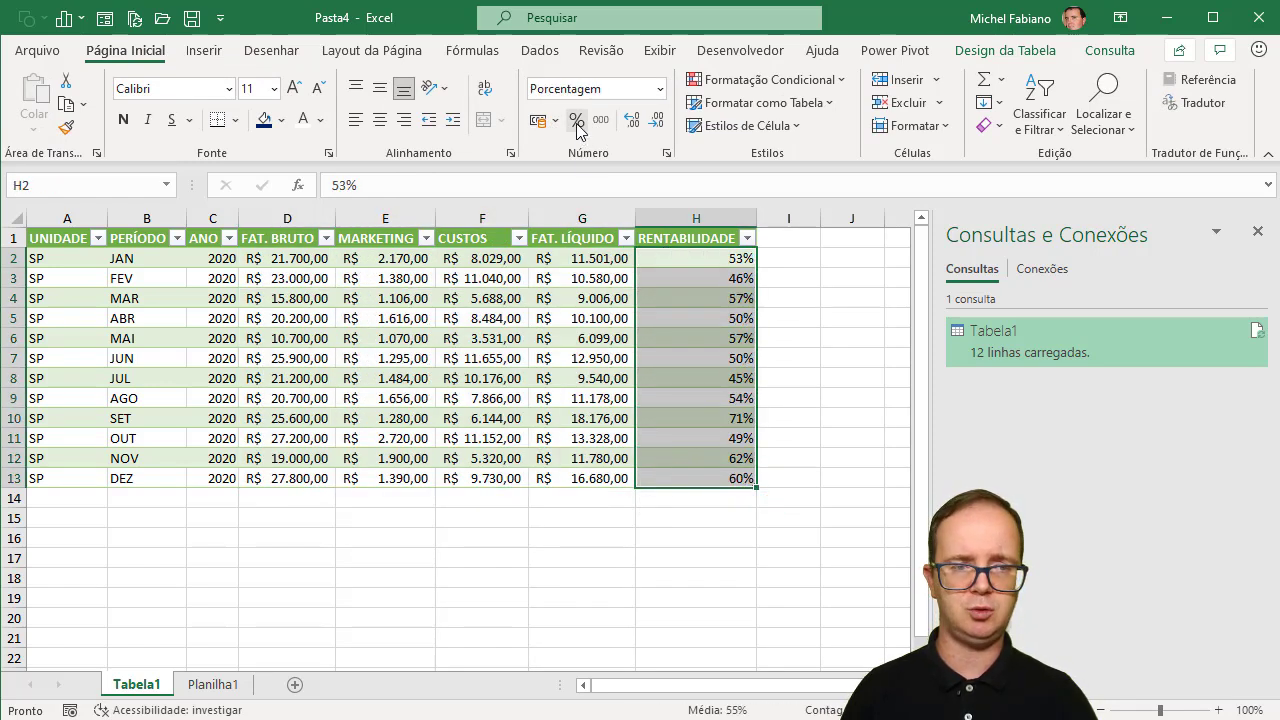
left_click(469, 542)
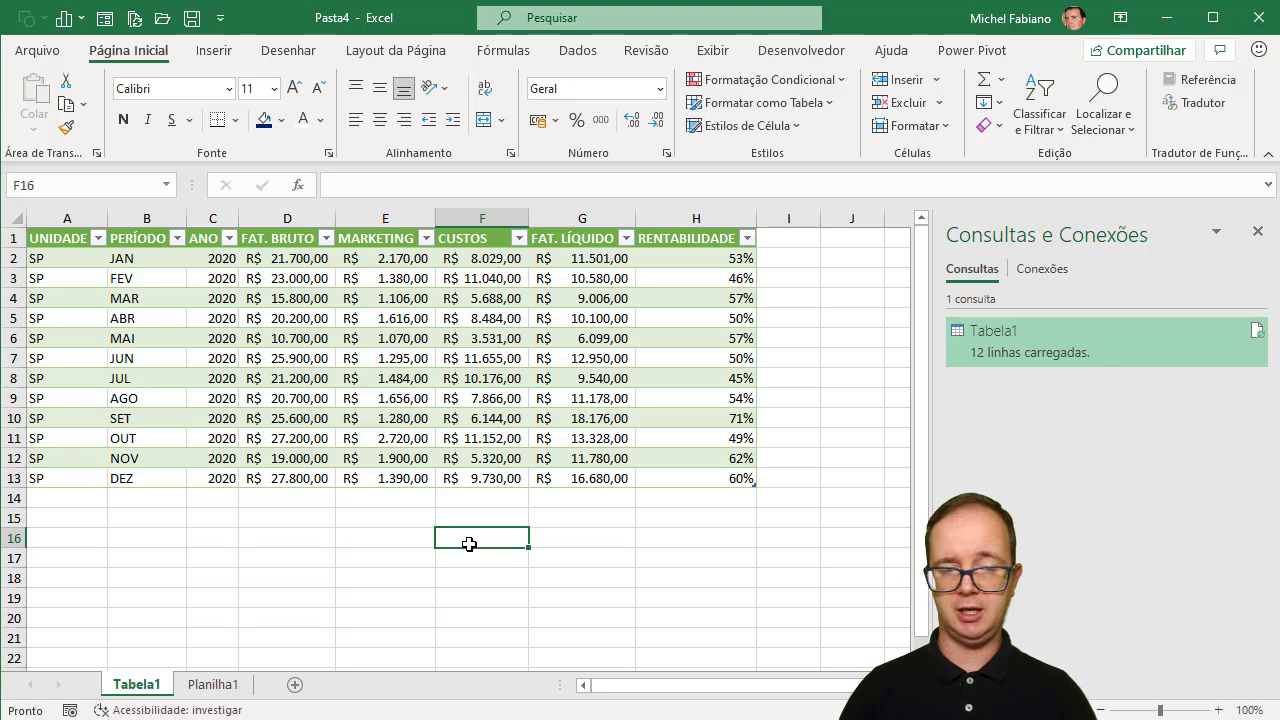
Rename the Tabela1 query to tbl_sp_2020 in Consultas e Conexões
left_click(986, 348)
right_click(986, 348)
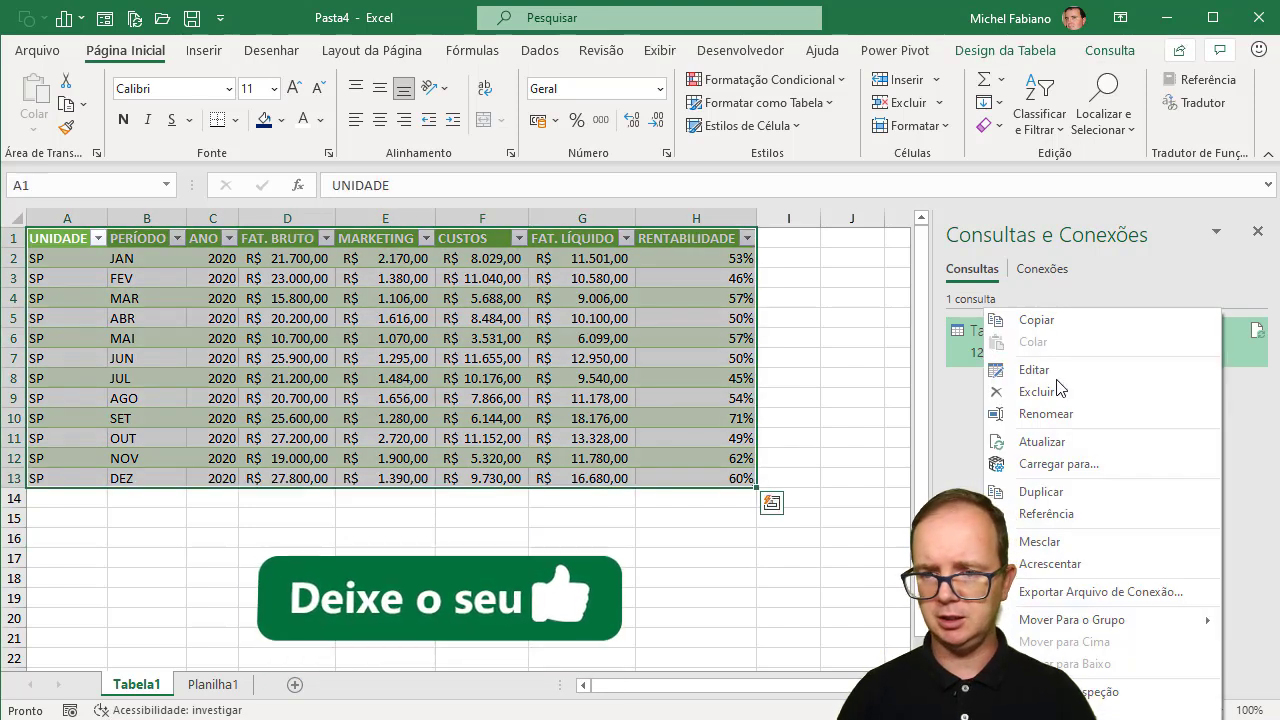
left_click(1052, 414)
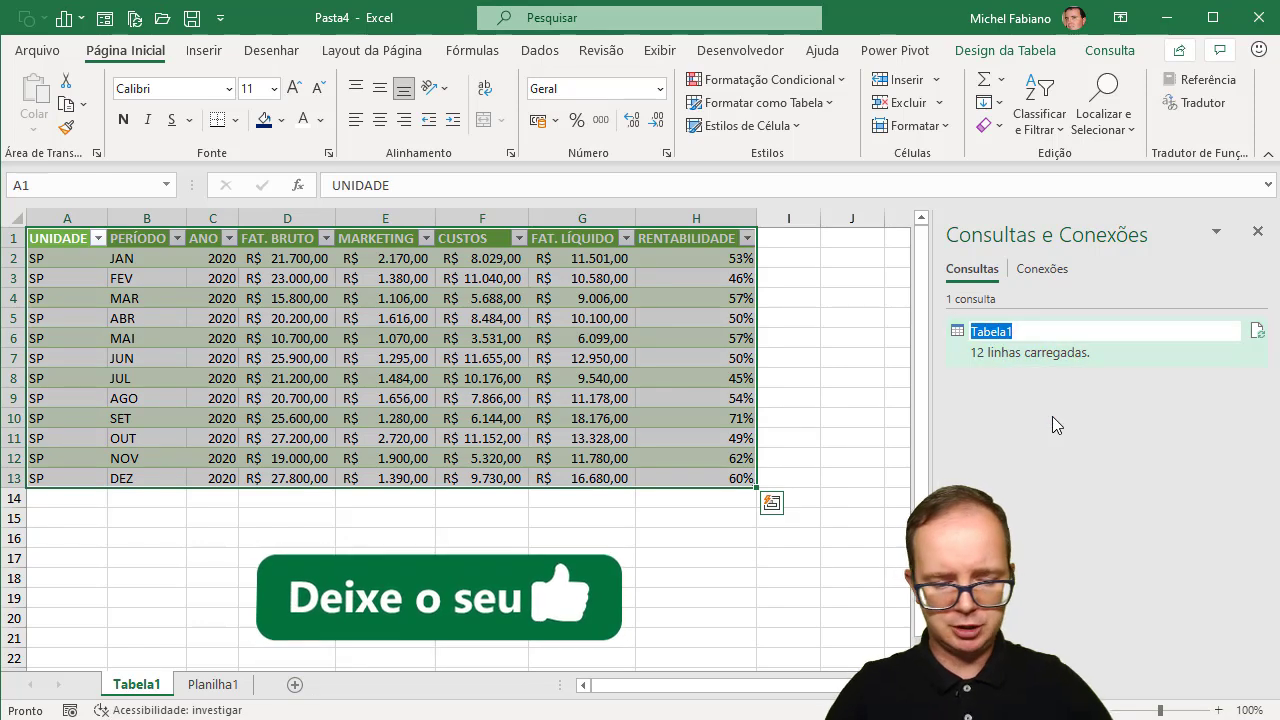
type("tbl")
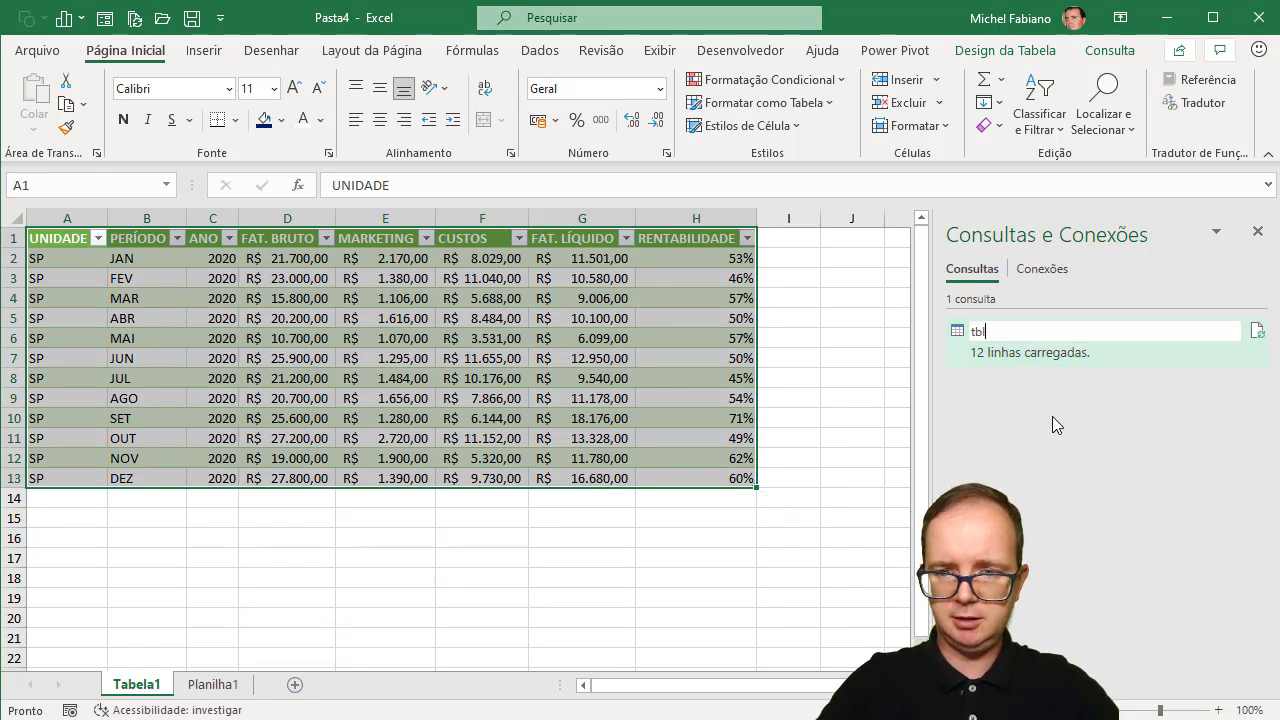
type("_")
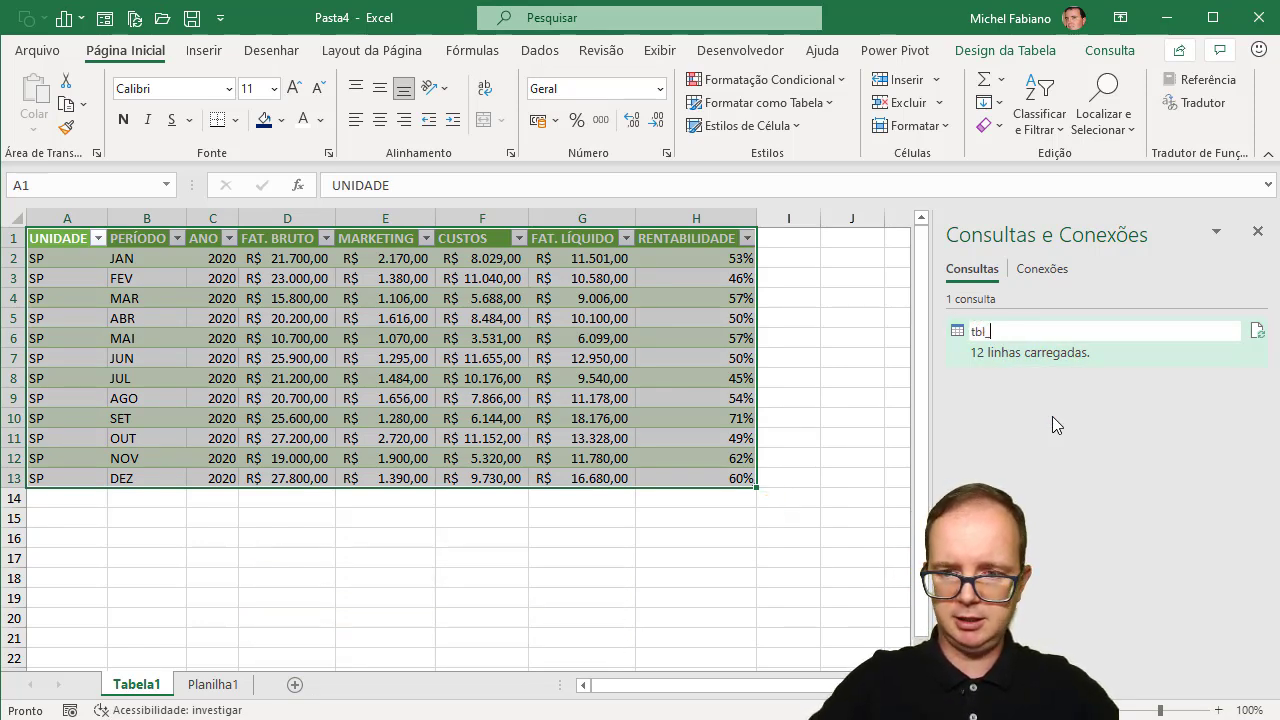
type("sp_20")
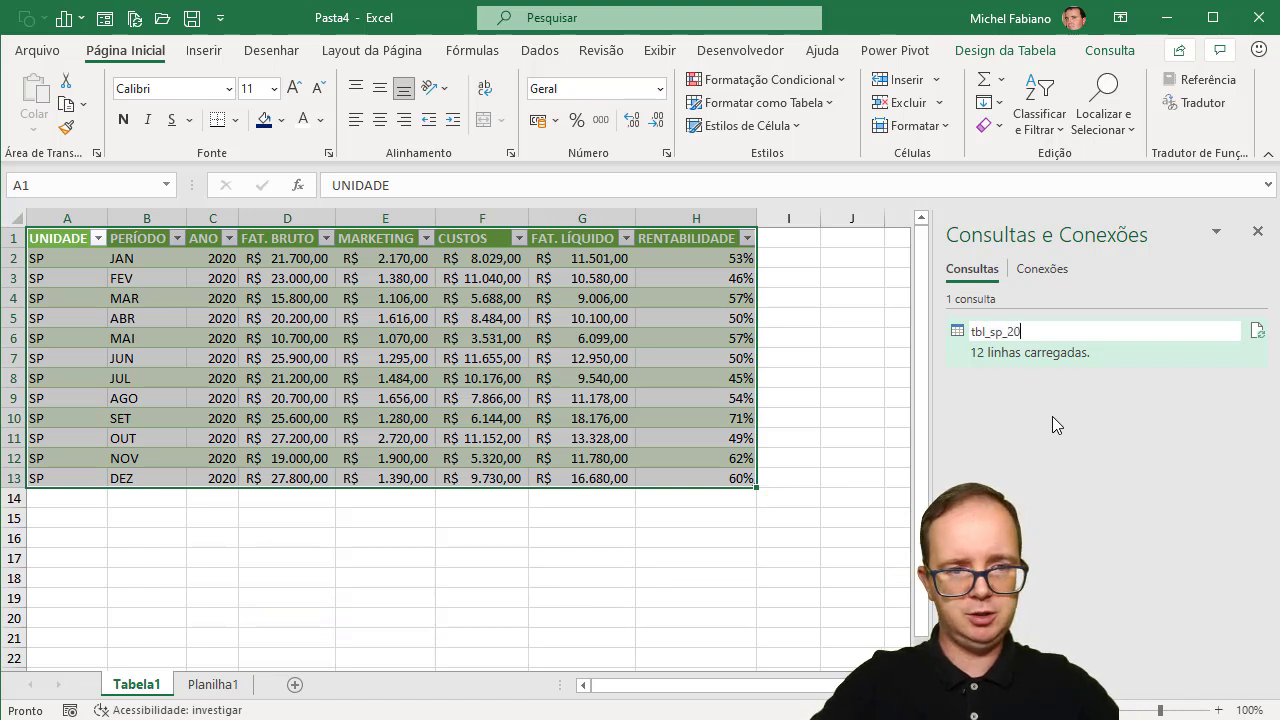
type("20")
key("Return")
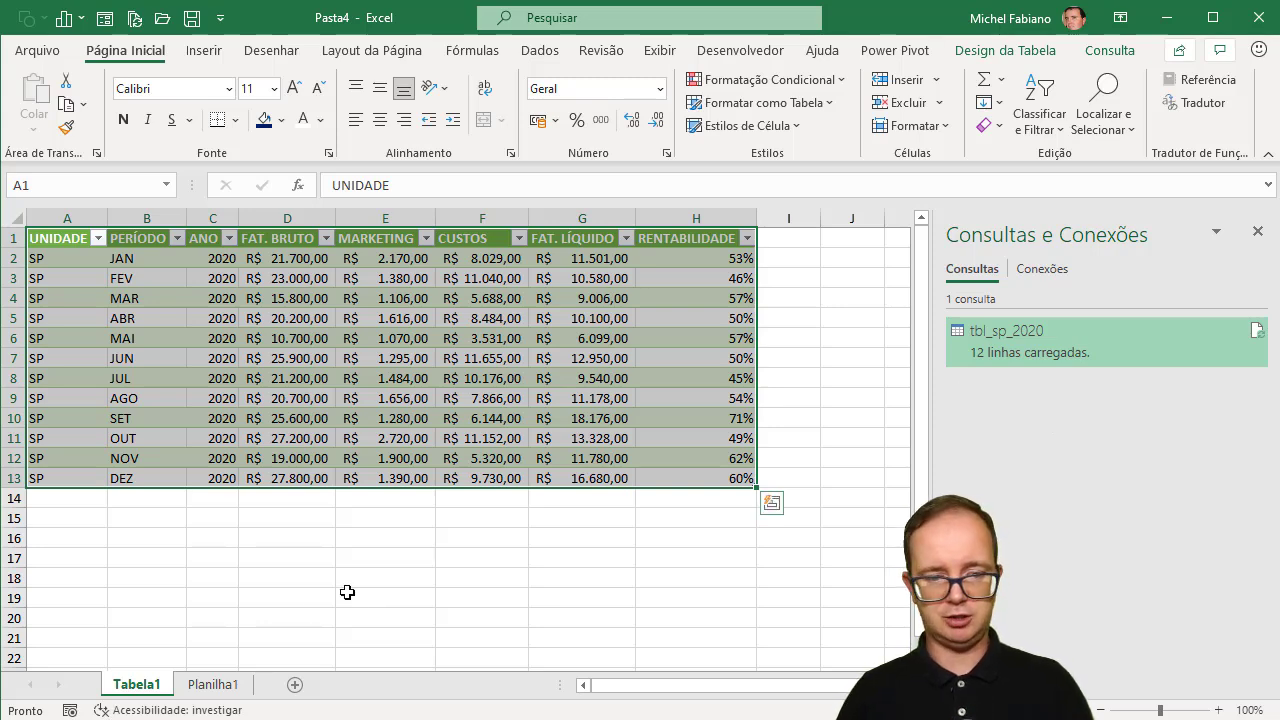
Switch to Planilha1 and create a query from its table via Obter Dados > De Folha
left_click(224, 688)
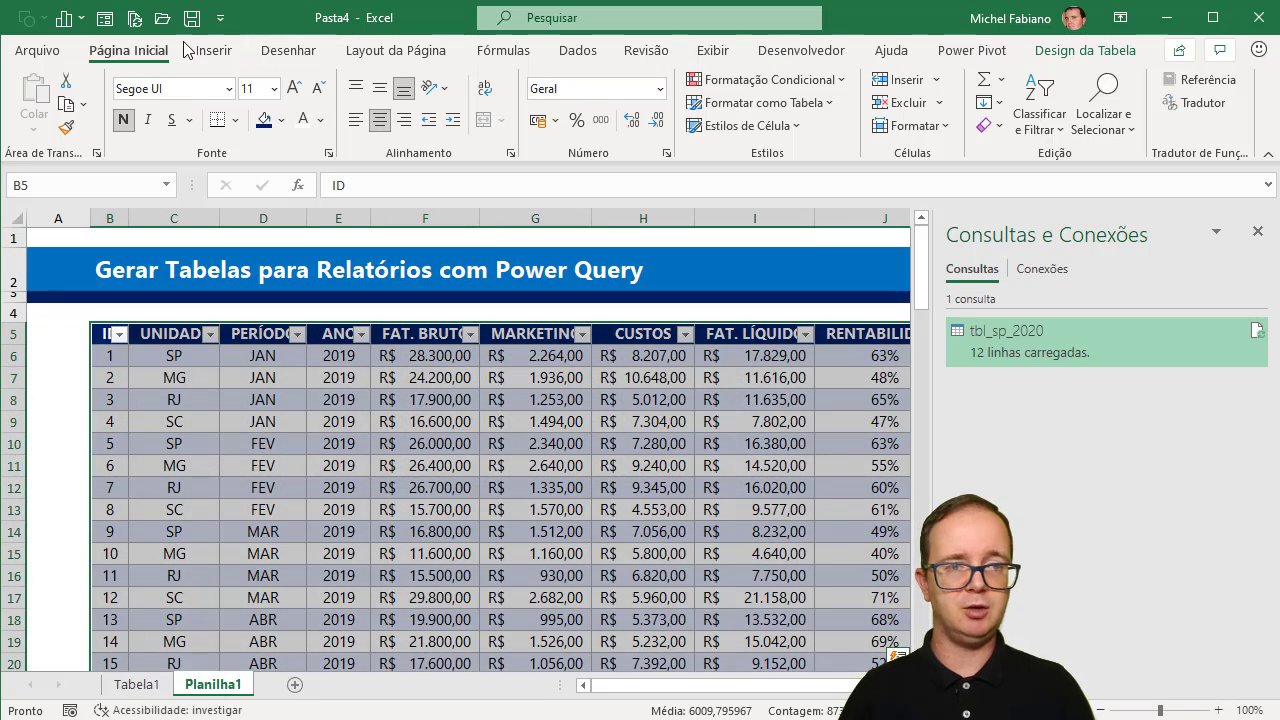
left_click(578, 50)
left_click(45, 128)
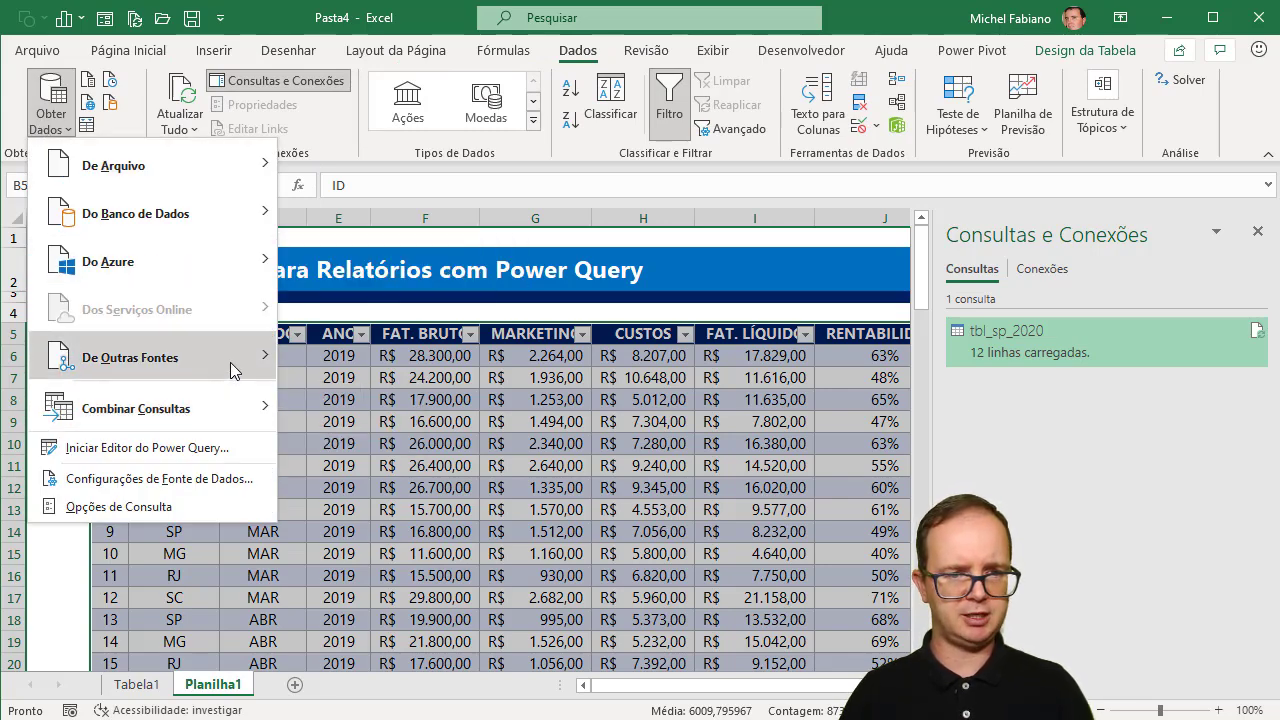
mouse_move(130, 357)
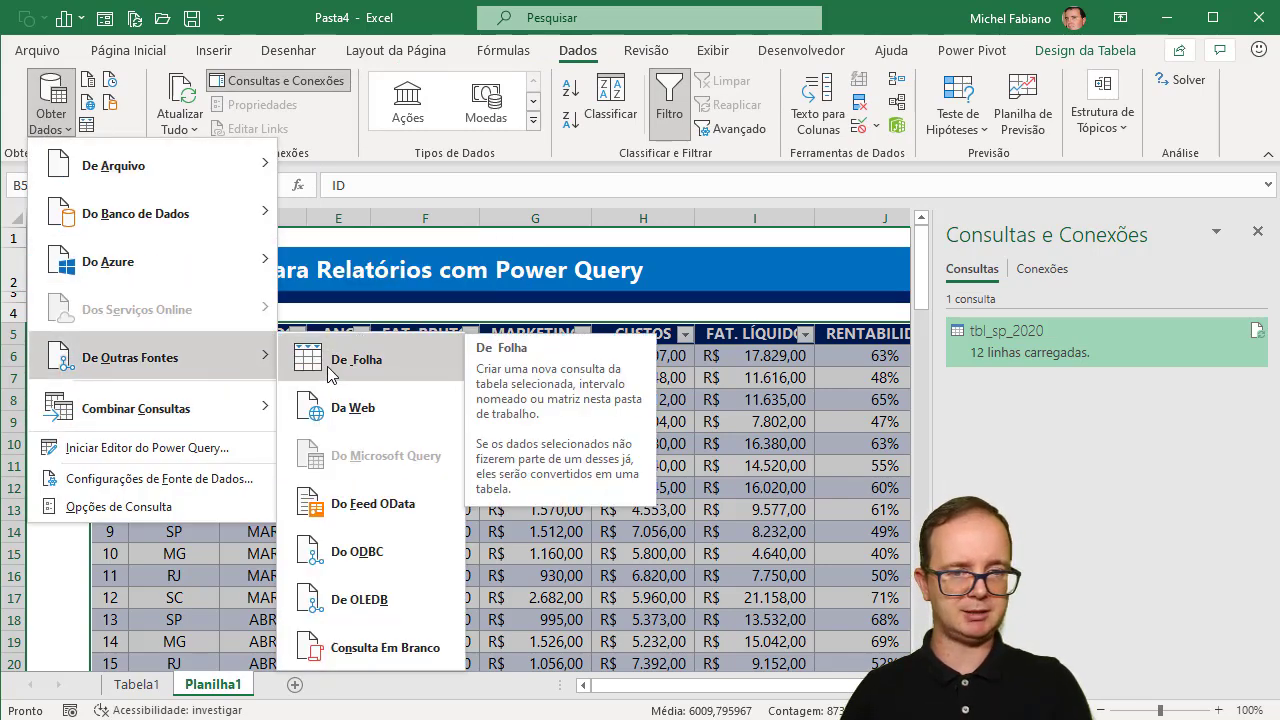
left_click(327, 366)
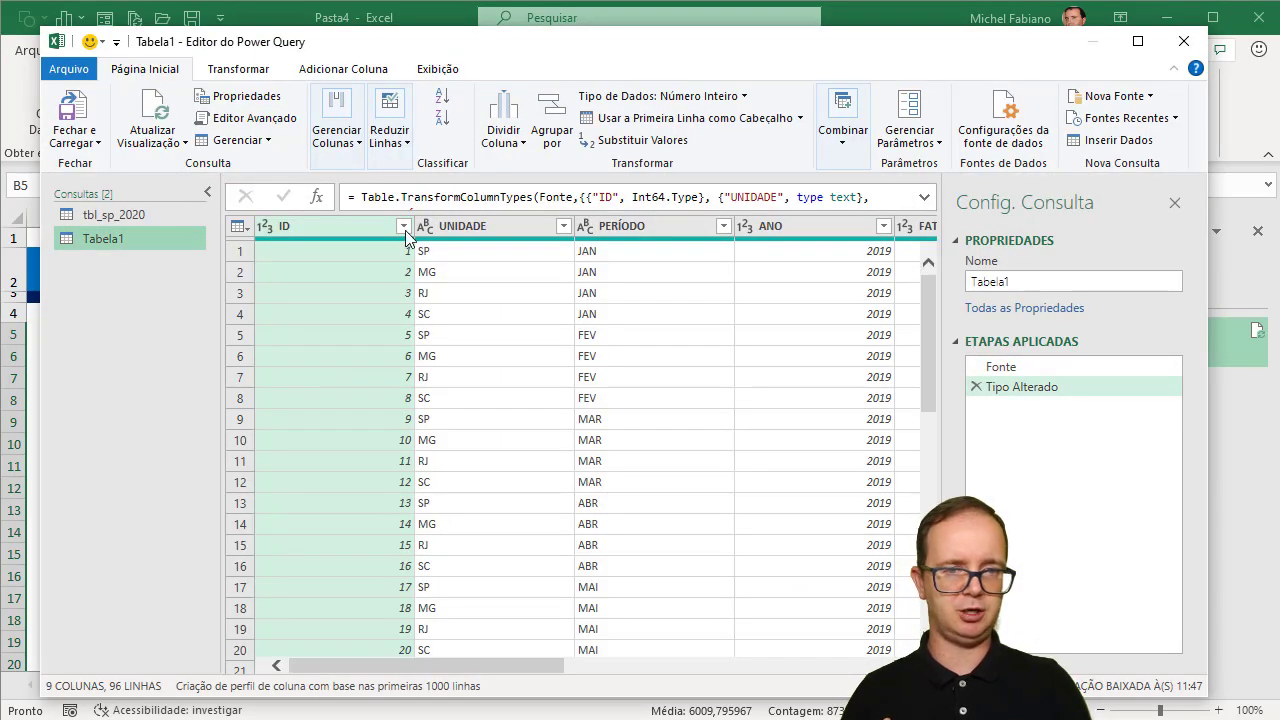
Remove the ID column and filter UNIDADE to SP only
left_click(404, 228)
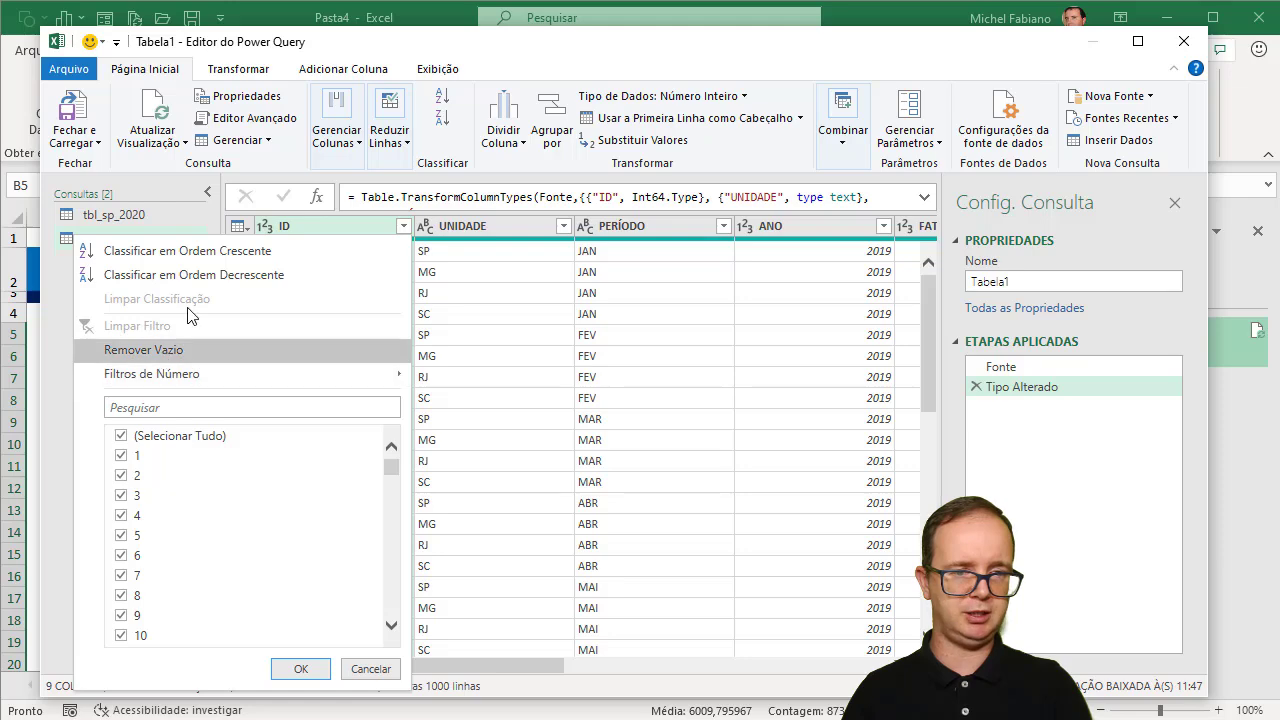
left_click(352, 223)
right_click(352, 223)
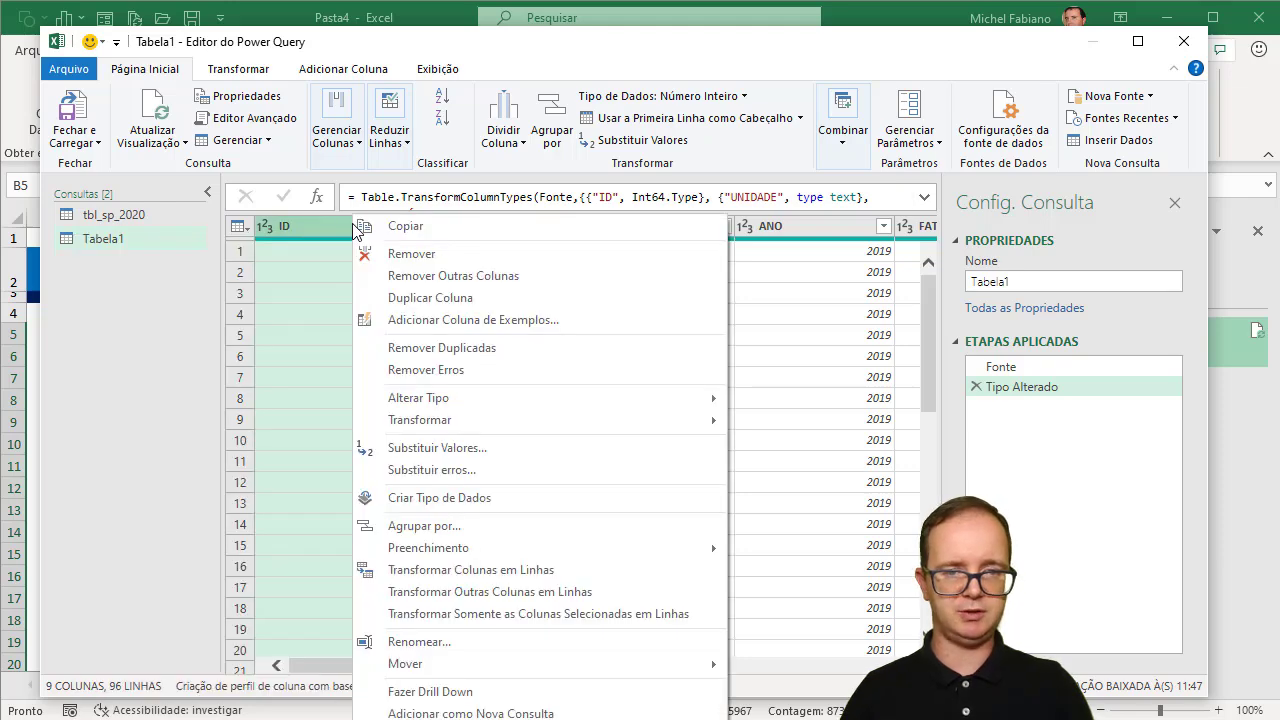
left_click(408, 253)
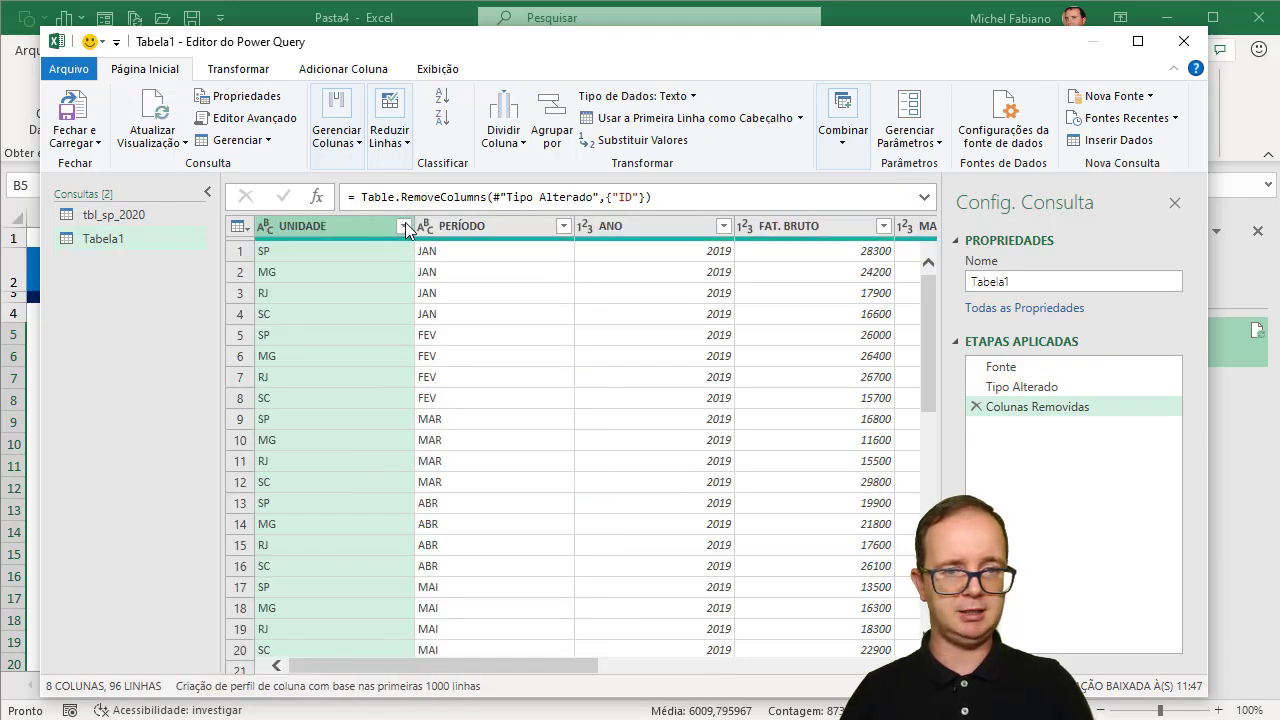
left_click(404, 227)
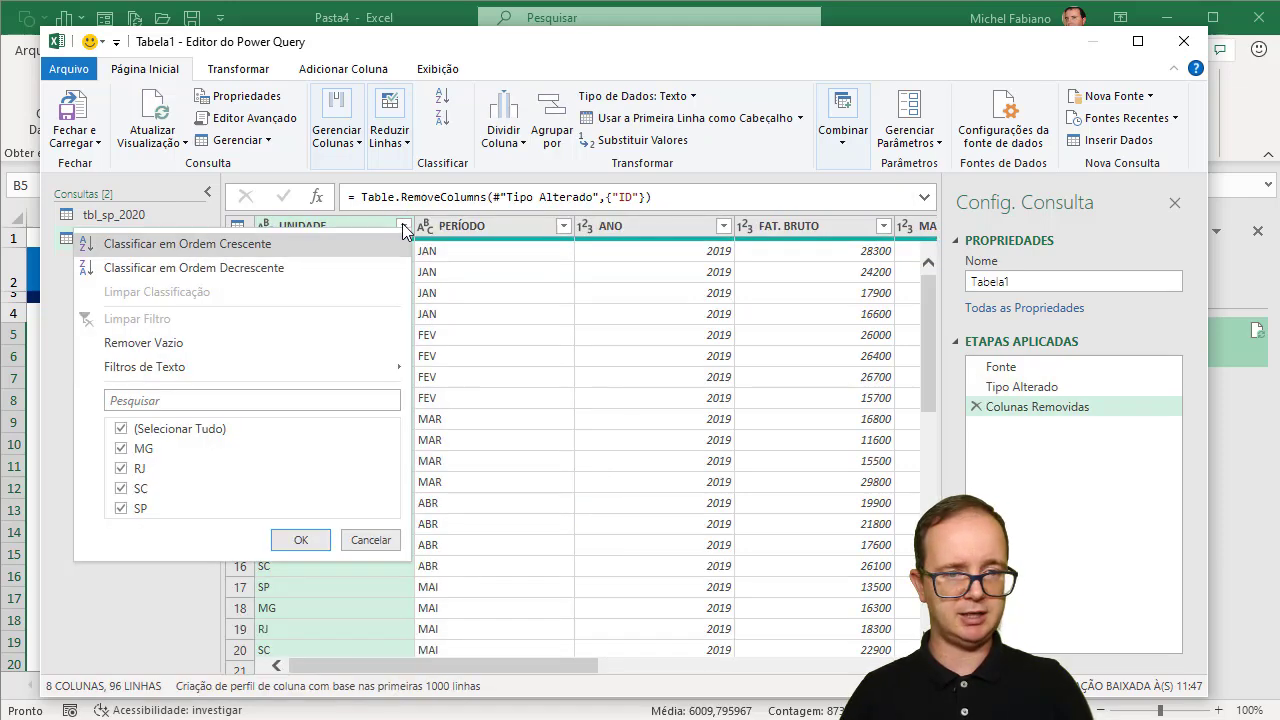
left_click(121, 508)
left_click(298, 543)
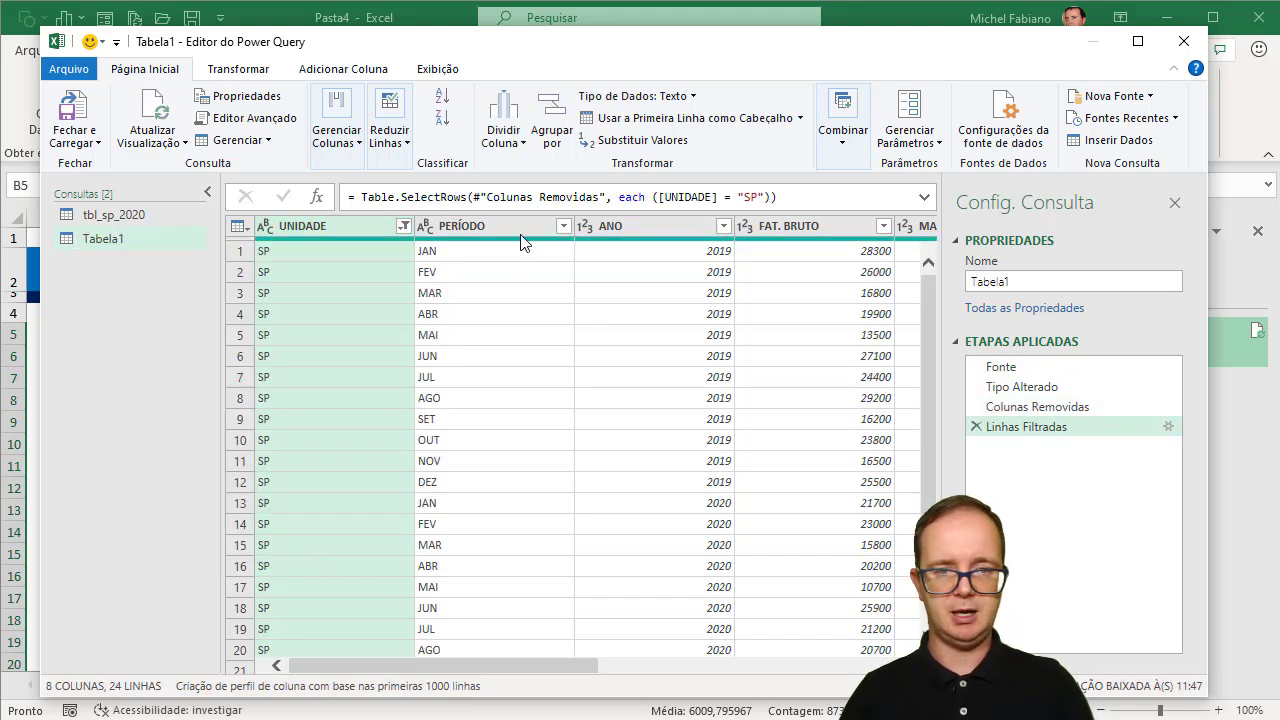
Filter ANO to exclude 2020, keeping only the 2019 rows
left_click(723, 228)
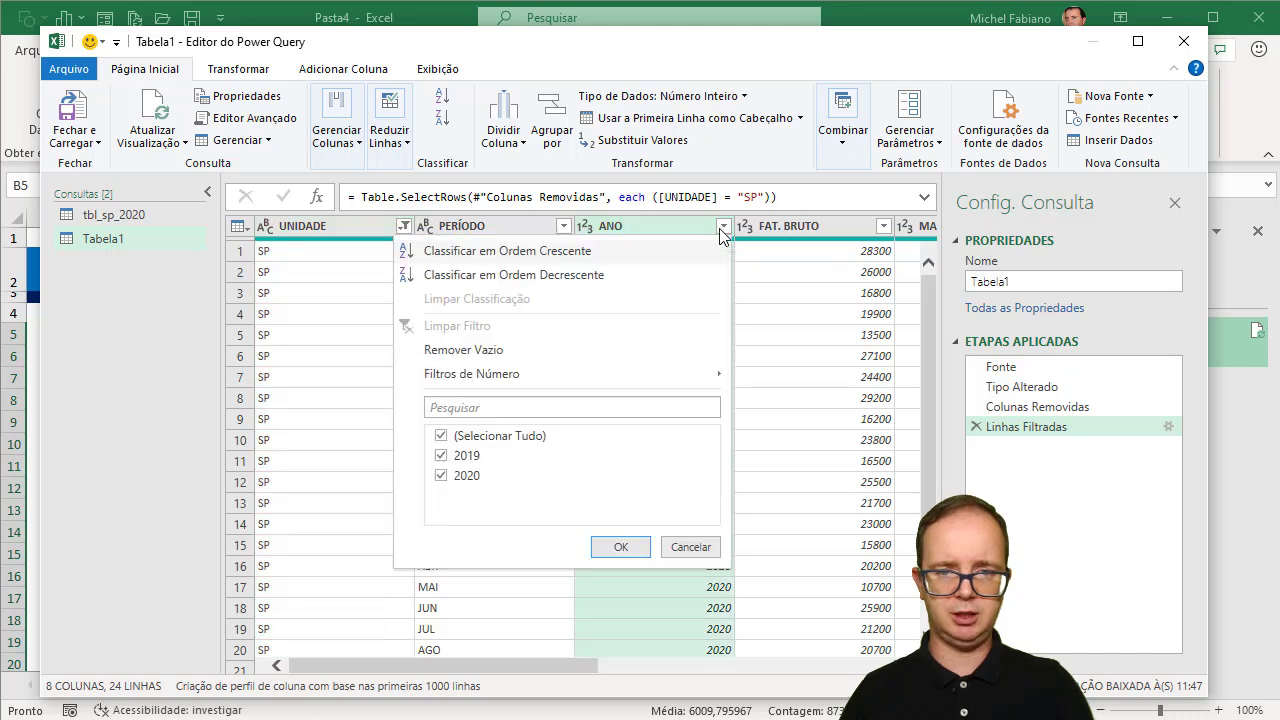
left_click(442, 477)
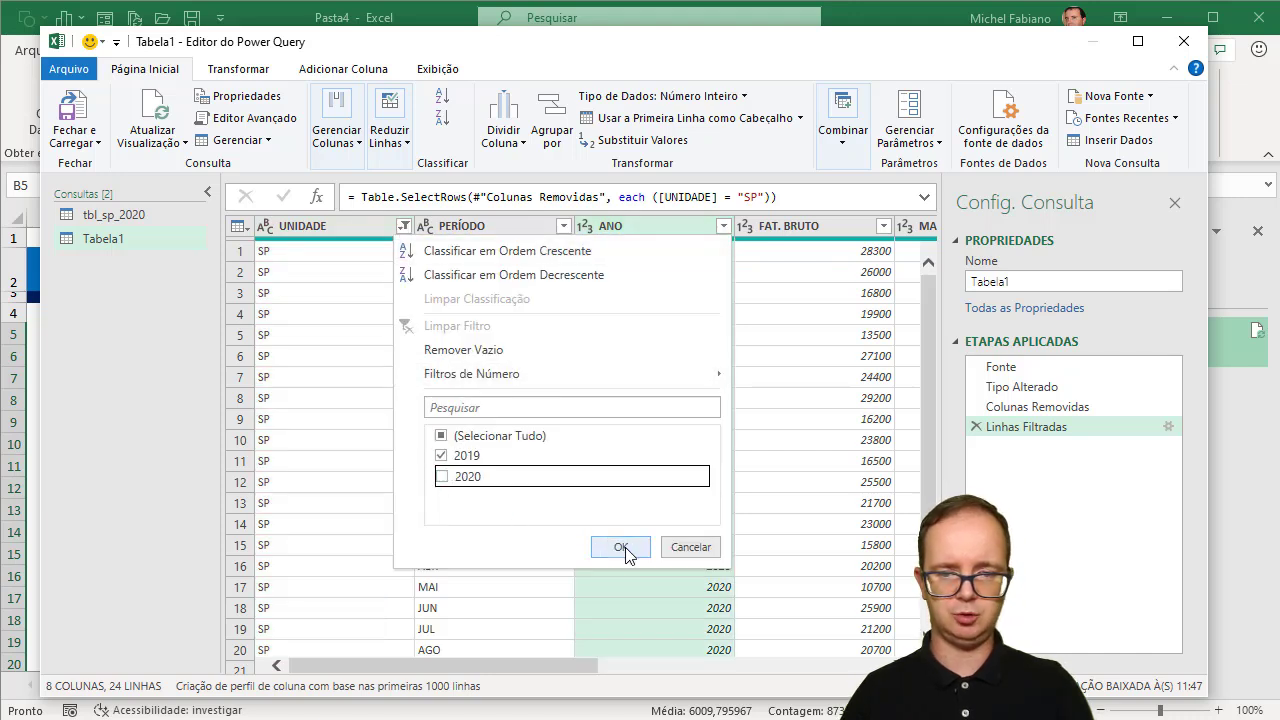
left_click(620, 547)
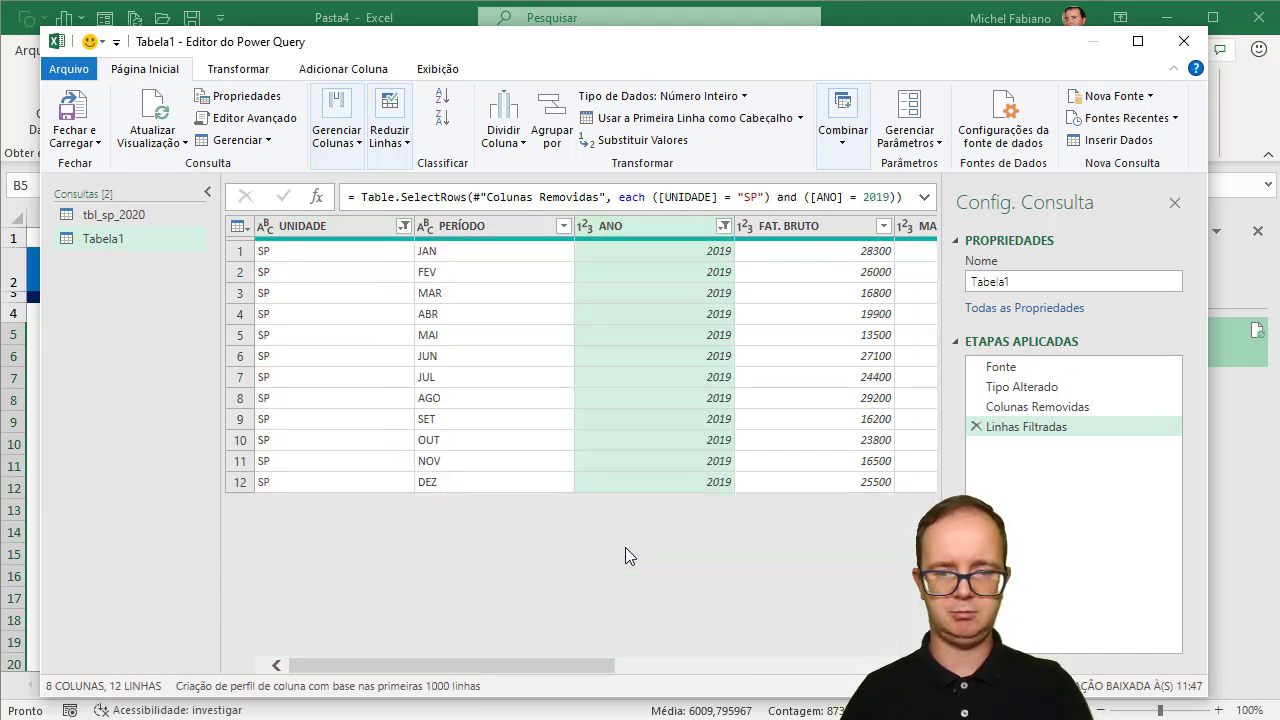
left_click(818, 225)
mouse_move(563, 668)
left_mouse_down()
mouse_move(821, 662)
mouse_move(475, 649)
left_mouse_up()
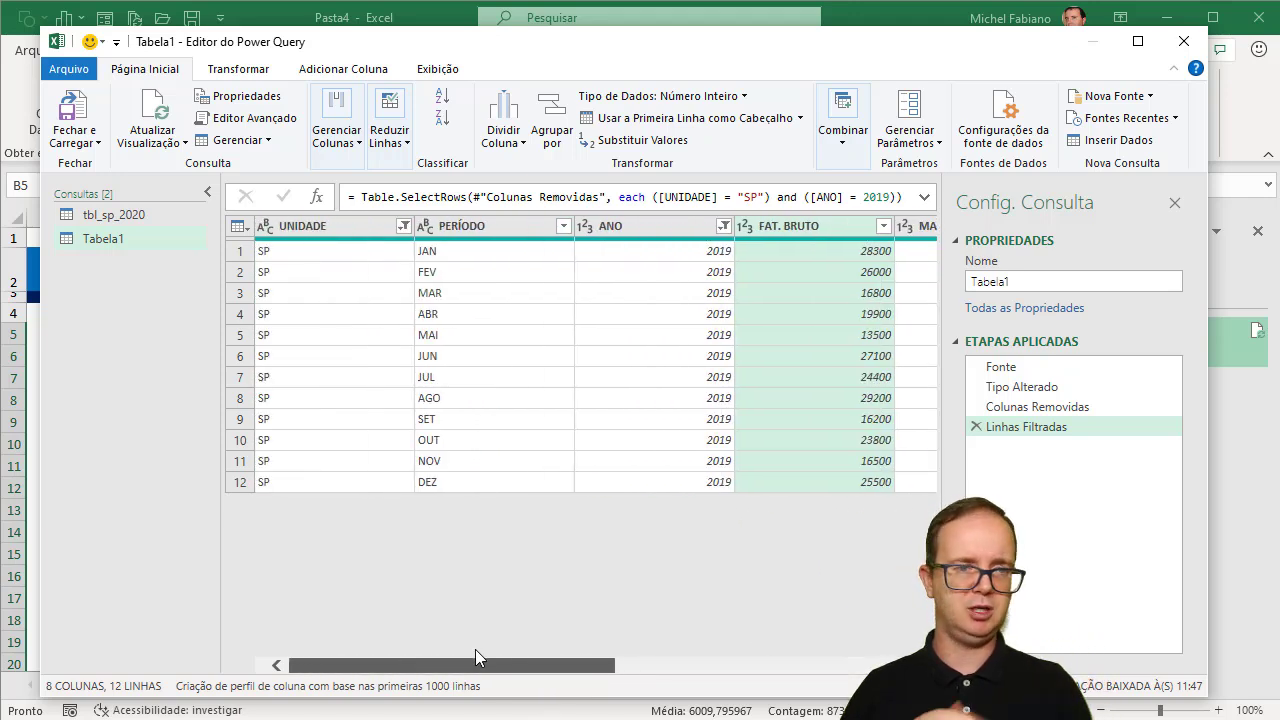
Load the 2019 SP query to a new sheet, format D2:G13 as R$ accounting and H2:H13 as percentage
left_click(88, 111)
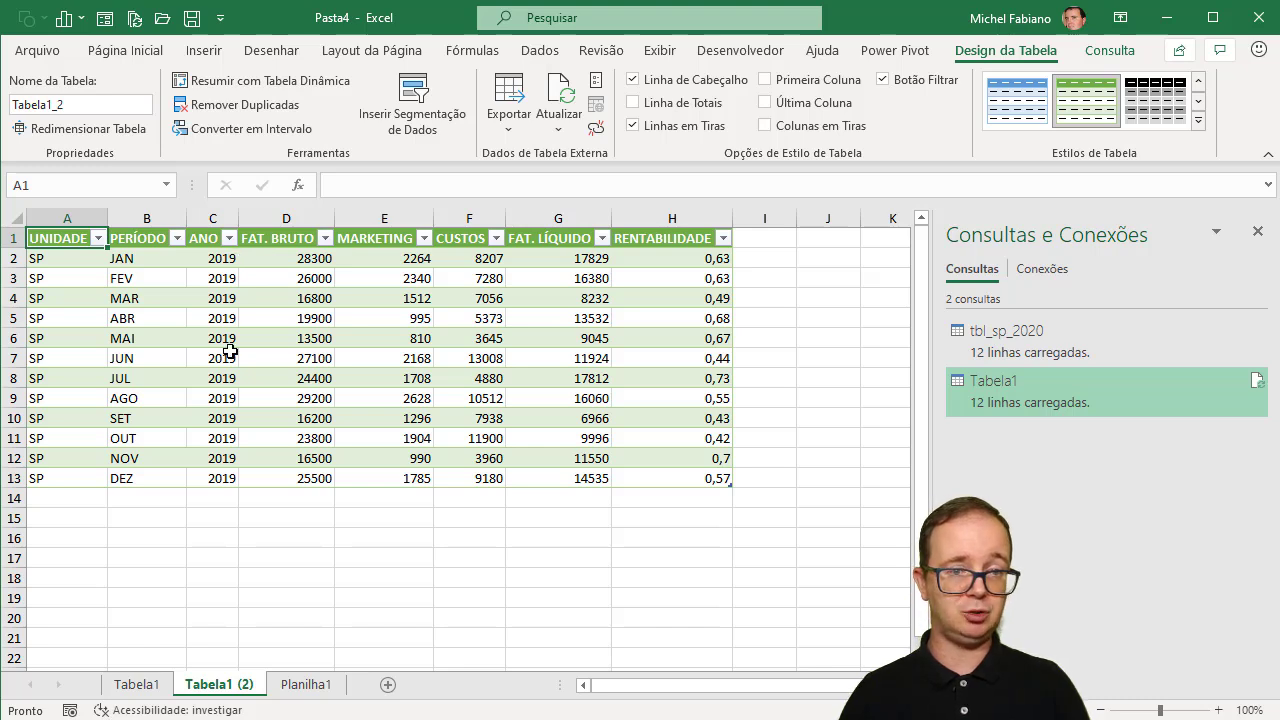
left_click_drag(296, 258, 552, 477)
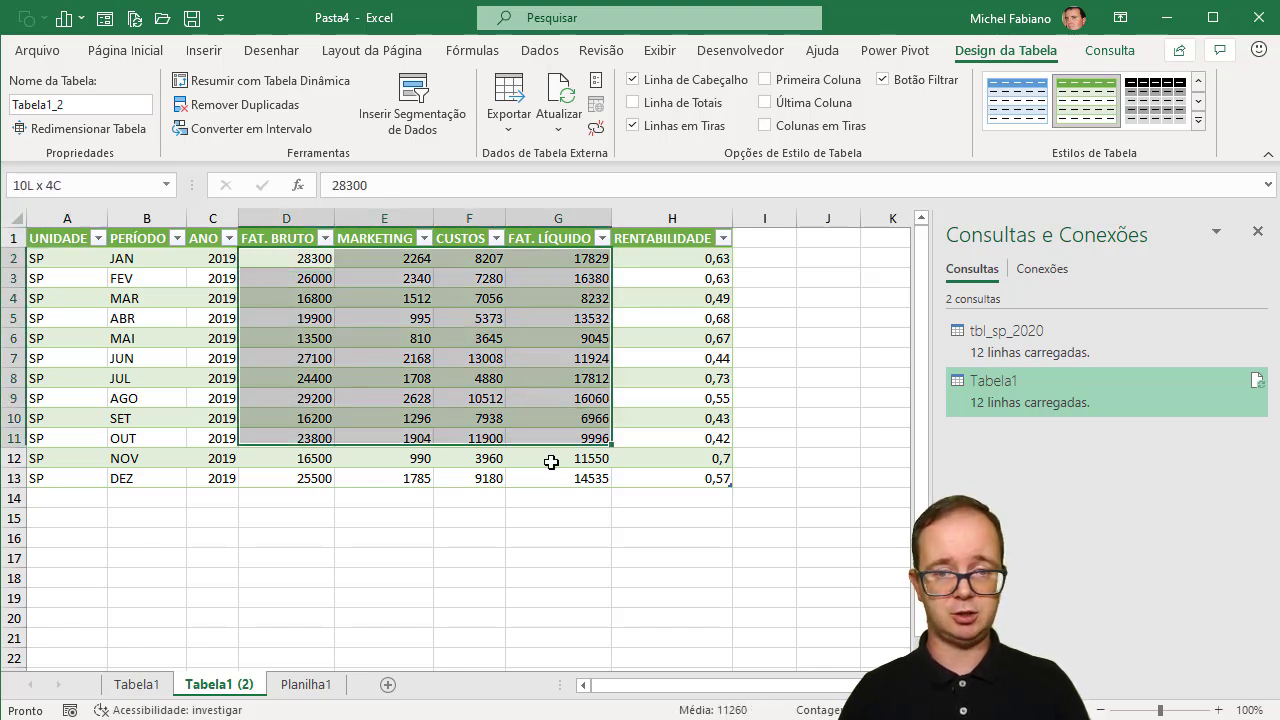
left_click(125, 50)
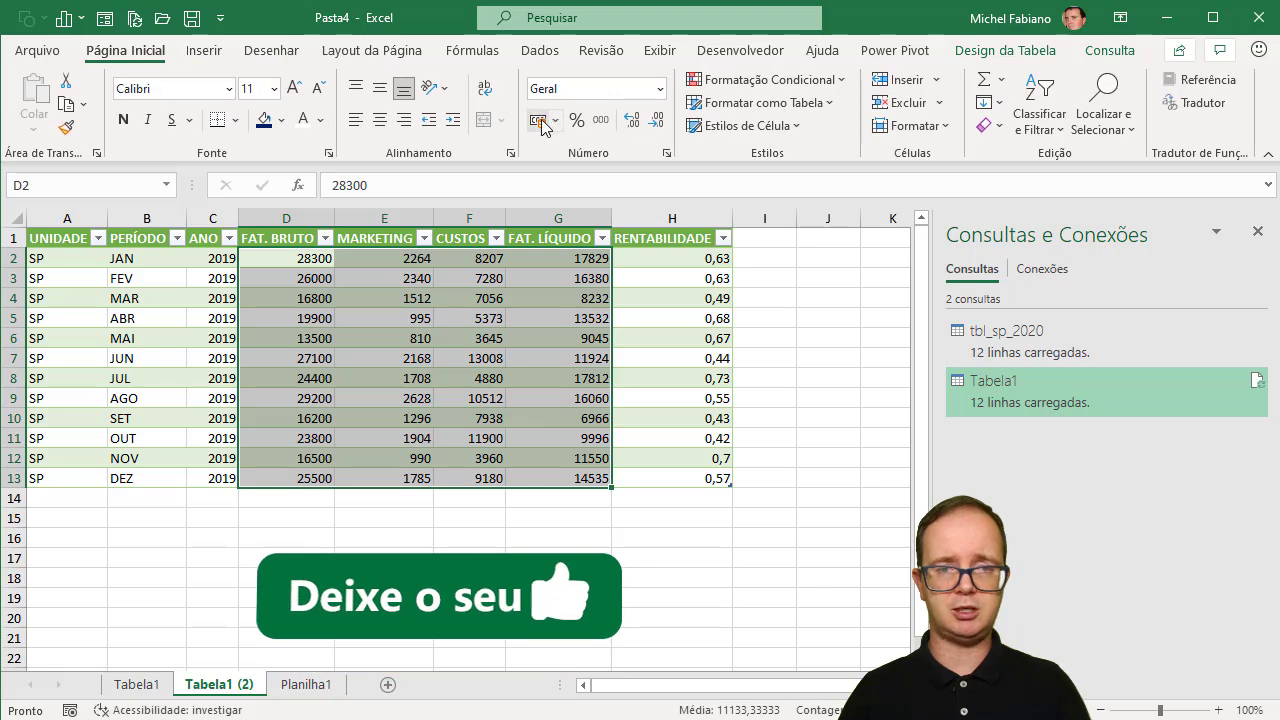
left_click(538, 120)
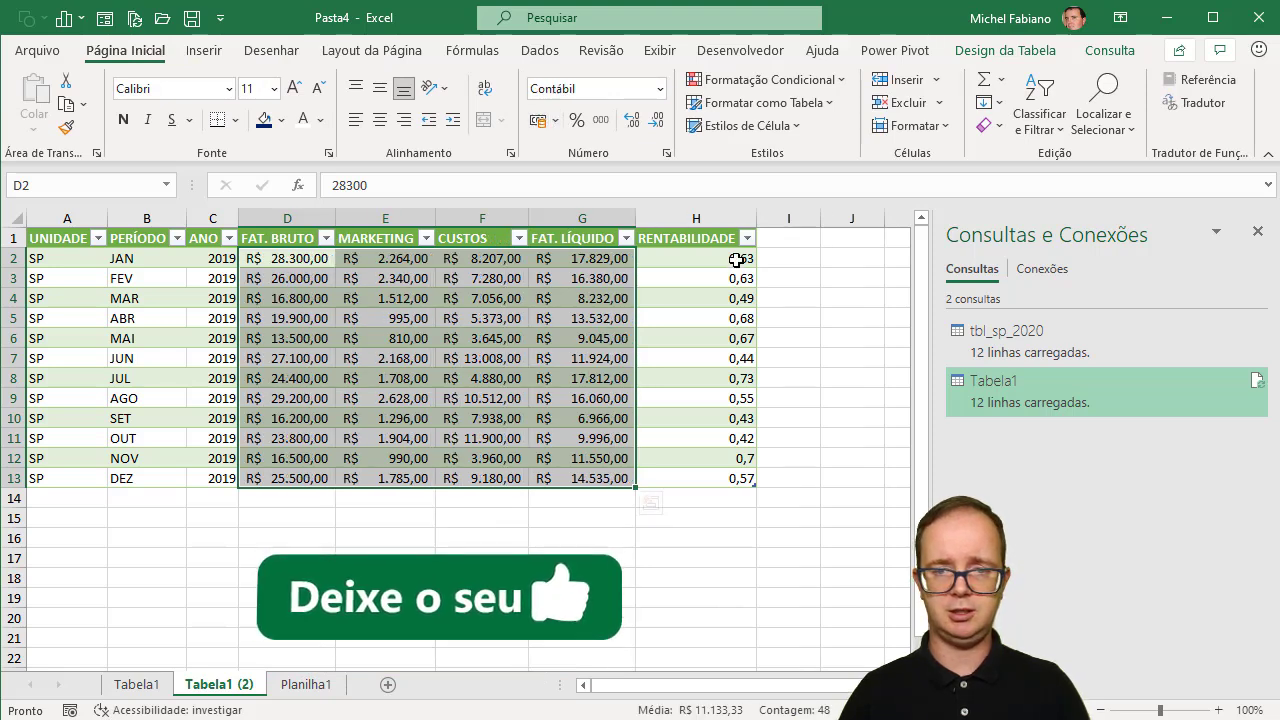
left_click_drag(745, 258, 740, 474)
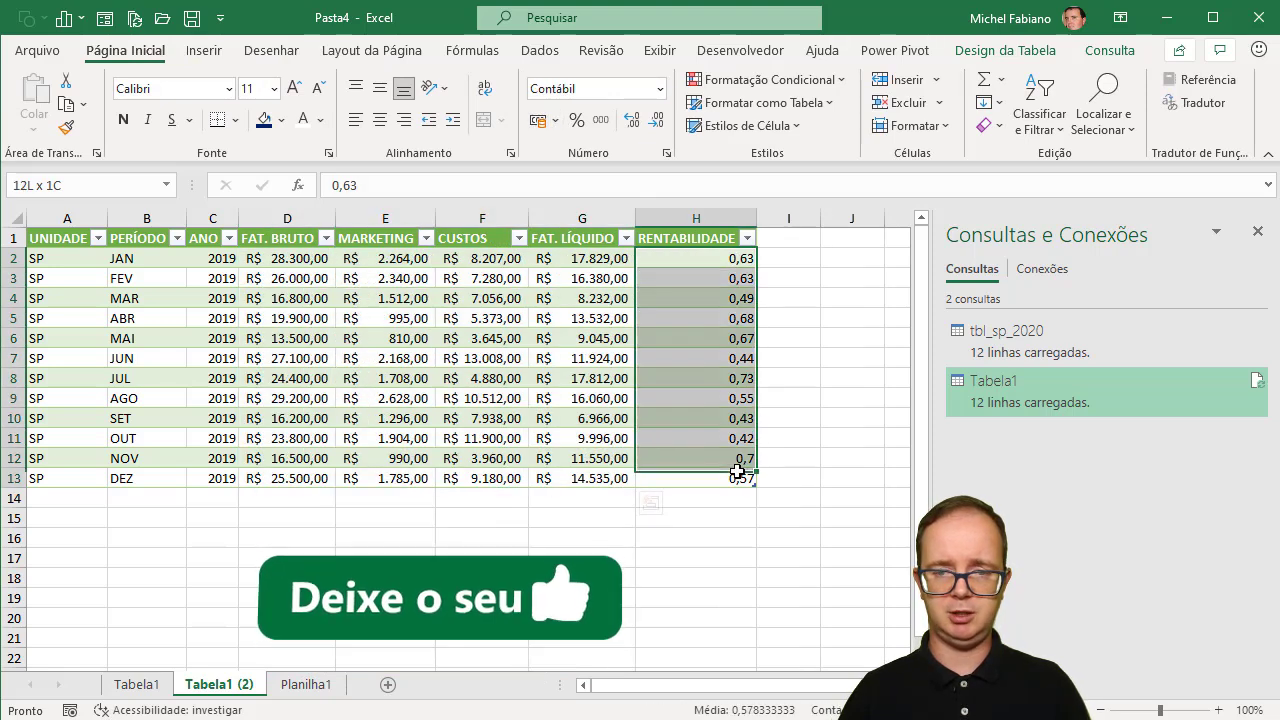
left_click(577, 120)
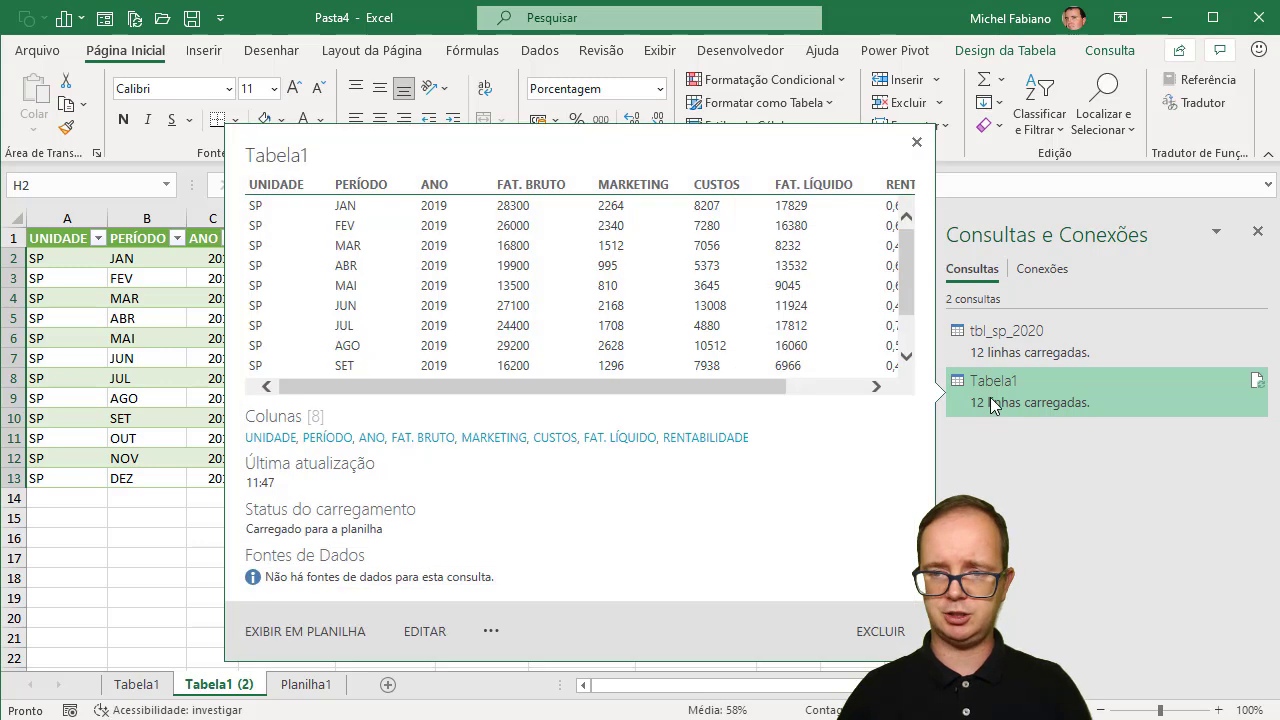
Rename the Tabela1 query to tbl_sp_2019 and switch to the Tabela1 sheet holding 2020 data
right_click(990, 407)
left_click(1069, 413)
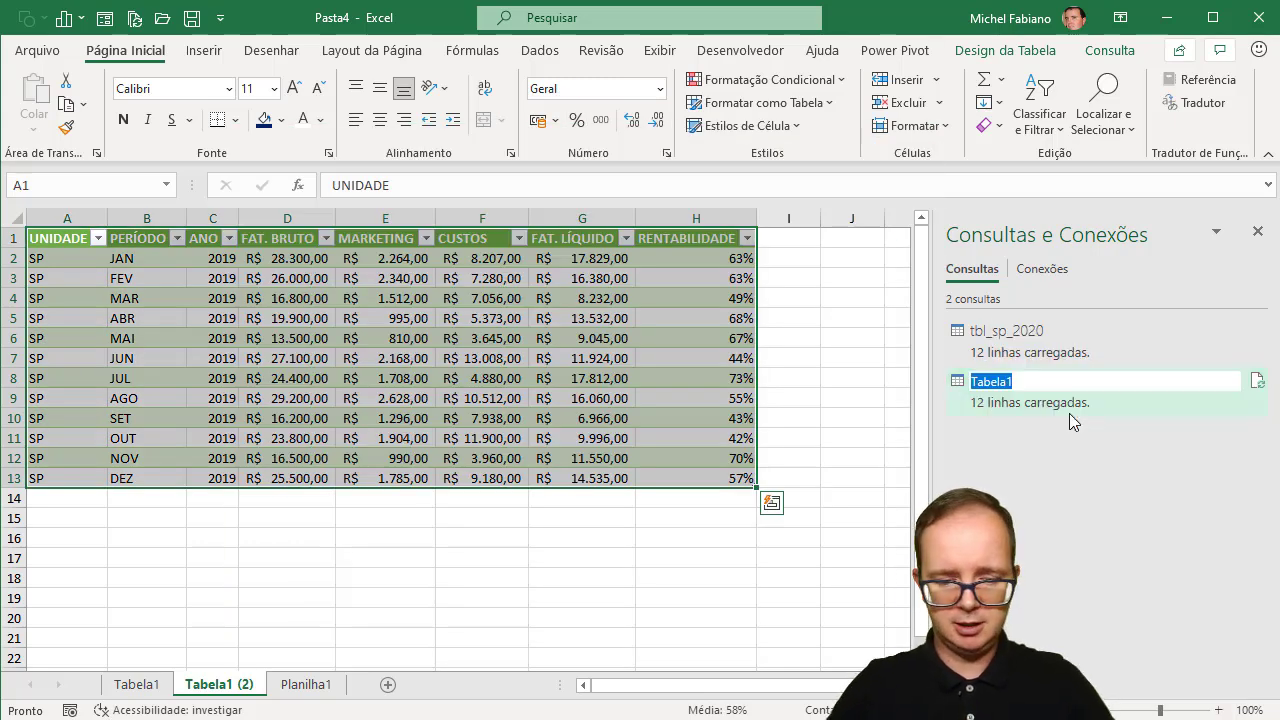
type("tbl_sp_2019")
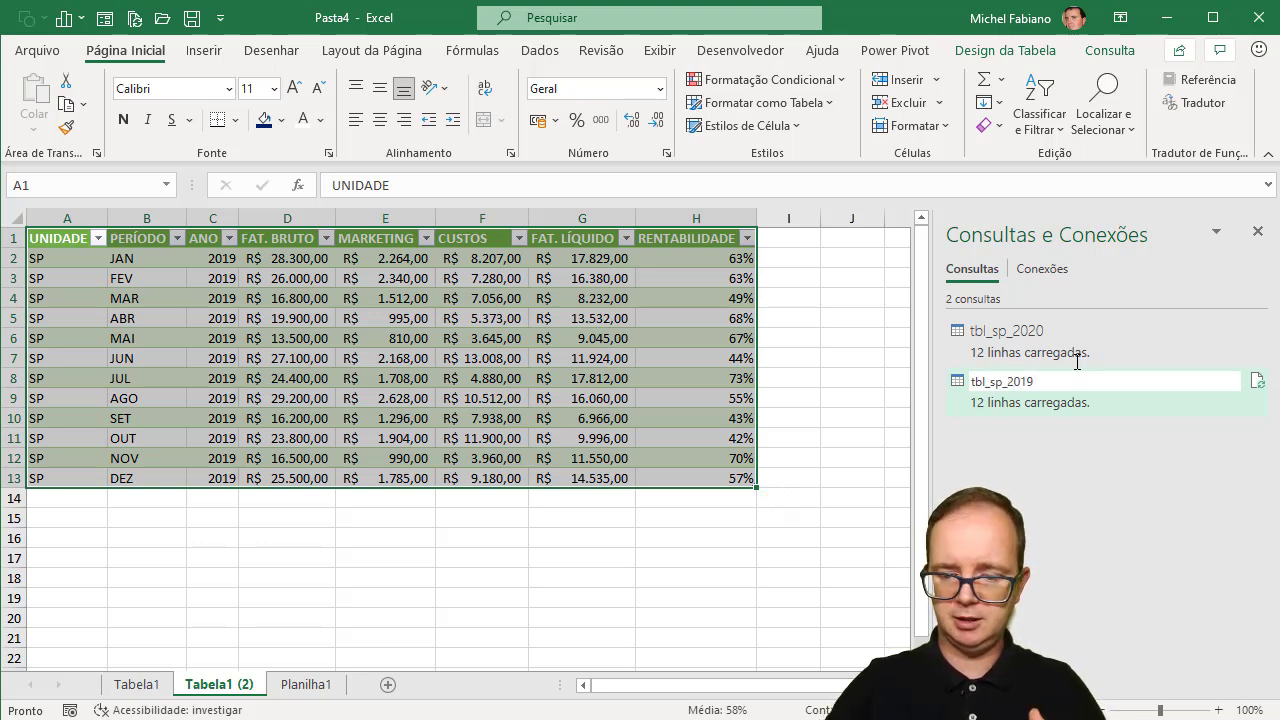
key("Return")
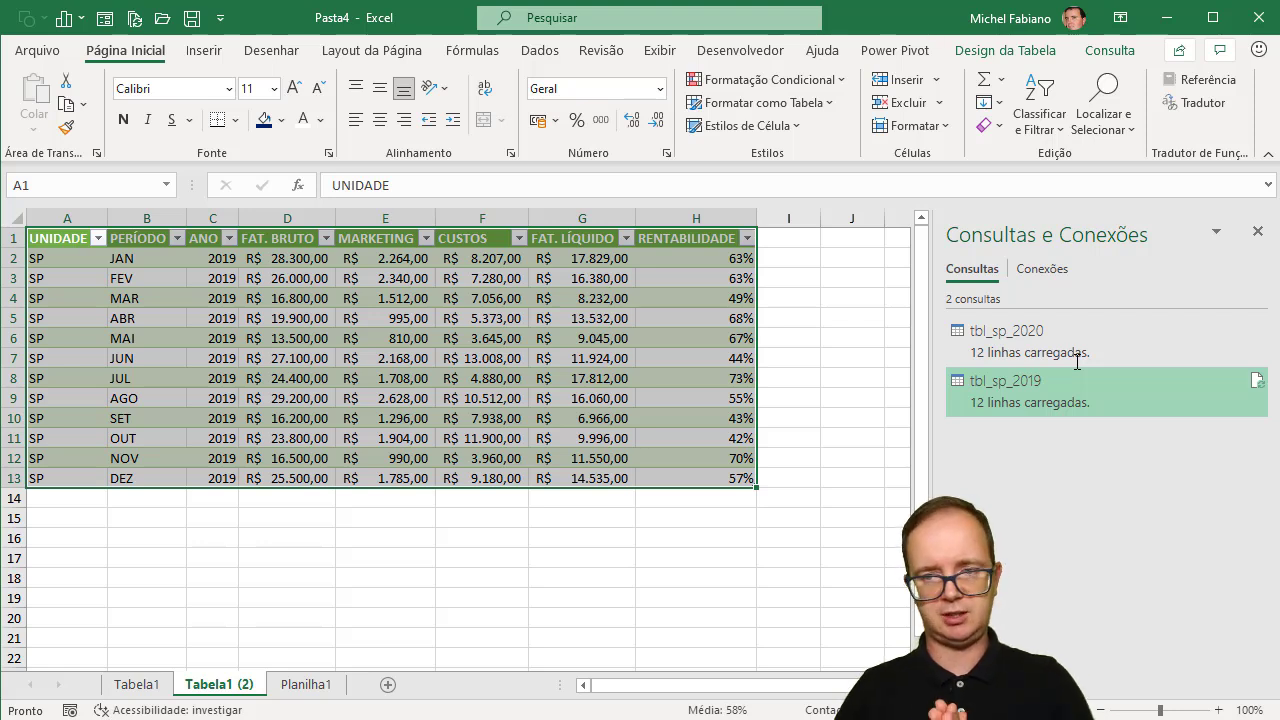
left_click(150, 683)
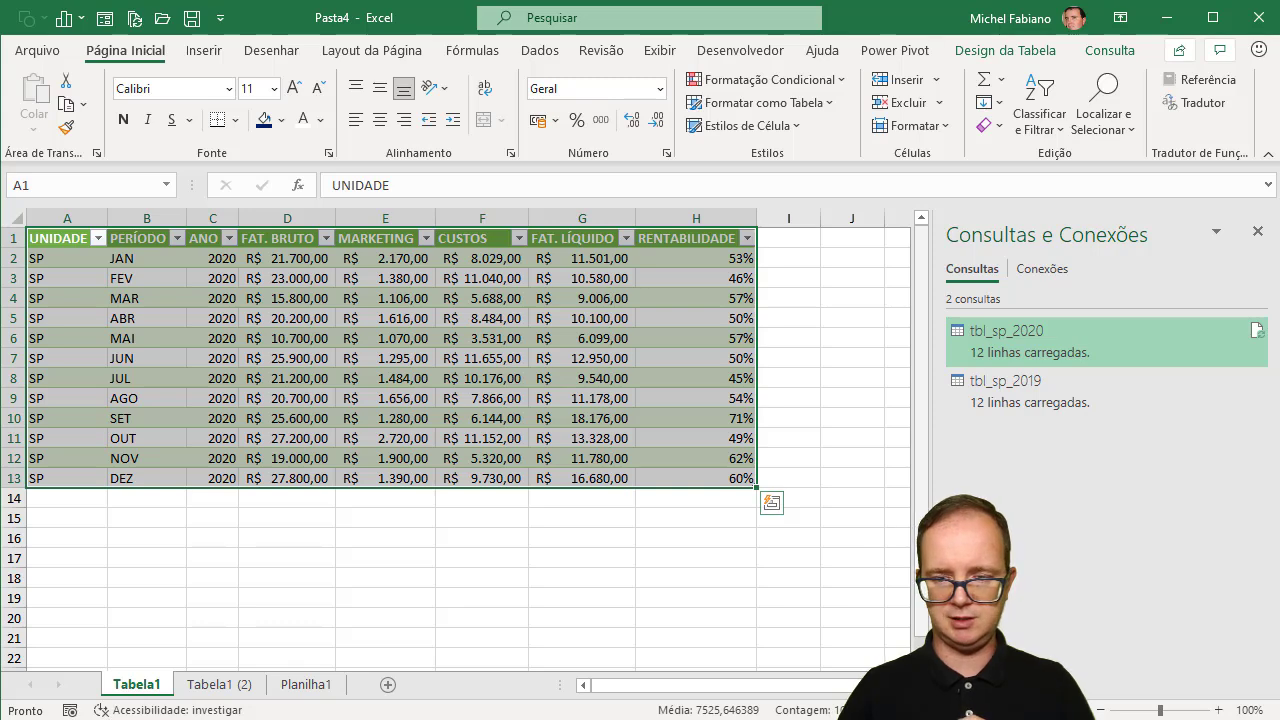
On Planilha1, start record 97 in row 102 with unit SP in capitals
left_click(391, 625)
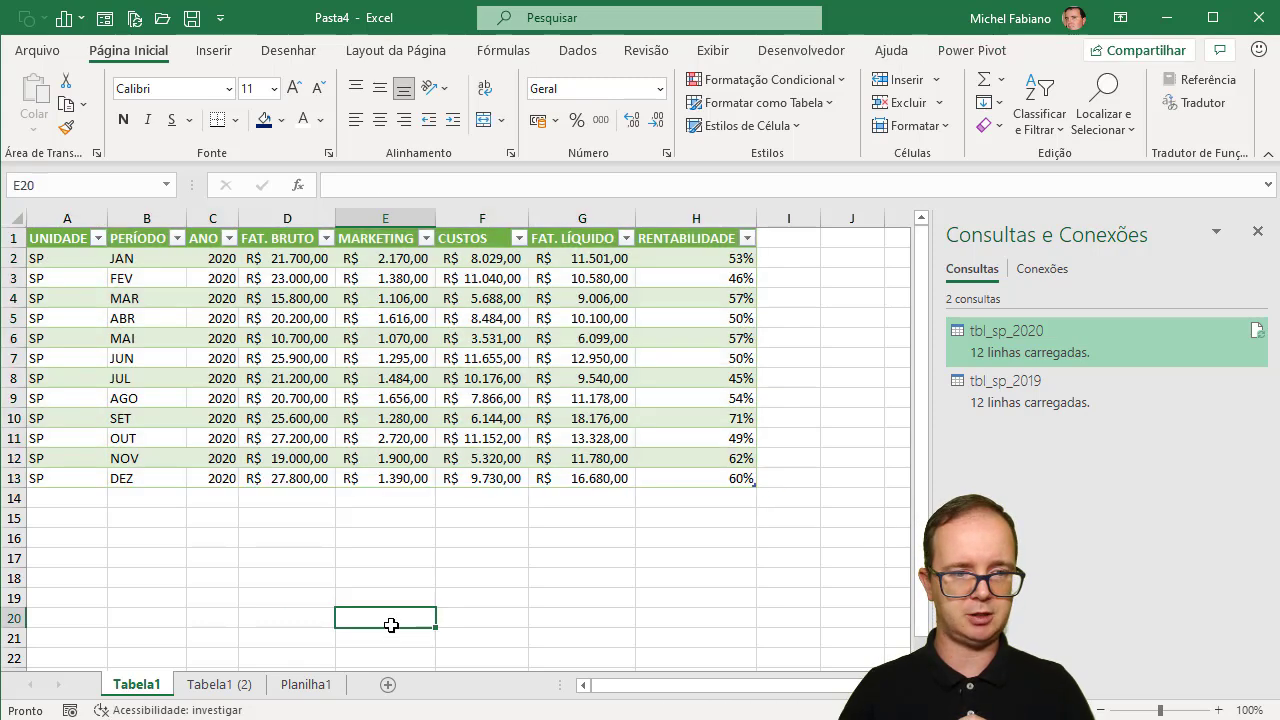
left_click(293, 684)
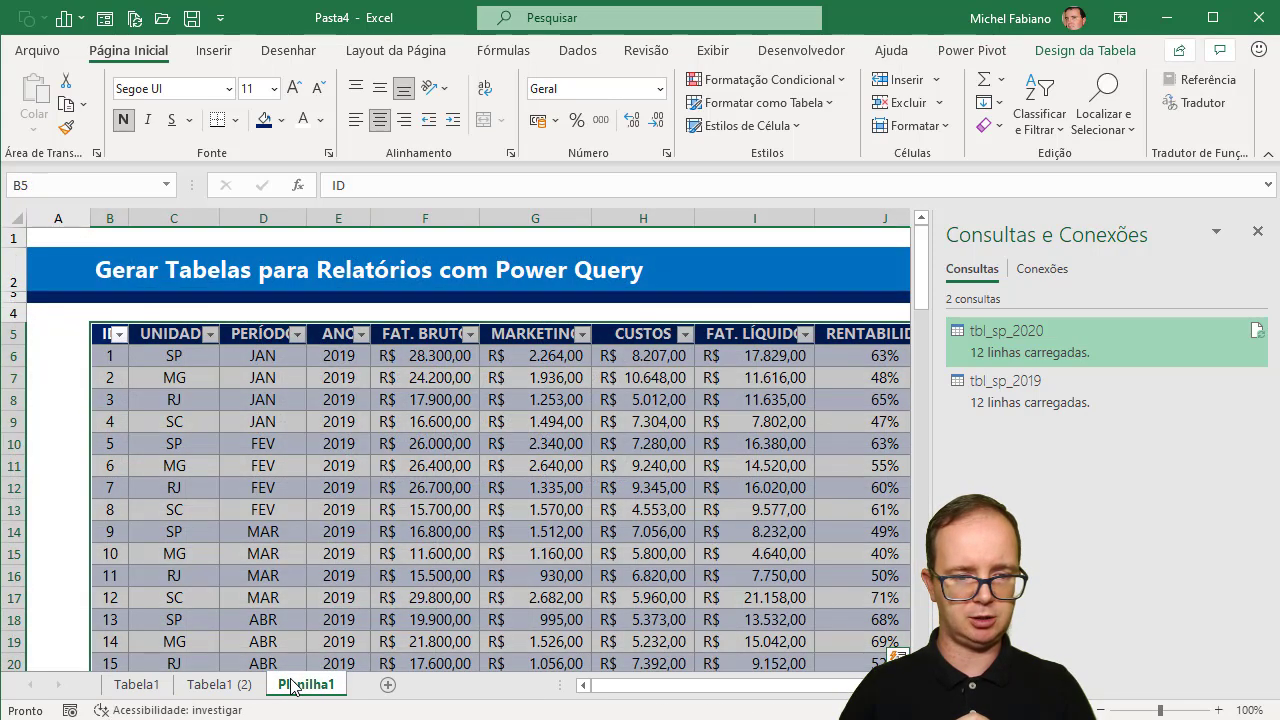
mouse_move(921, 290)
left_mouse_down()
mouse_move(945, 452)
mouse_move(945, 655)
left_mouse_up()
scroll(108, 600, "down", 1)
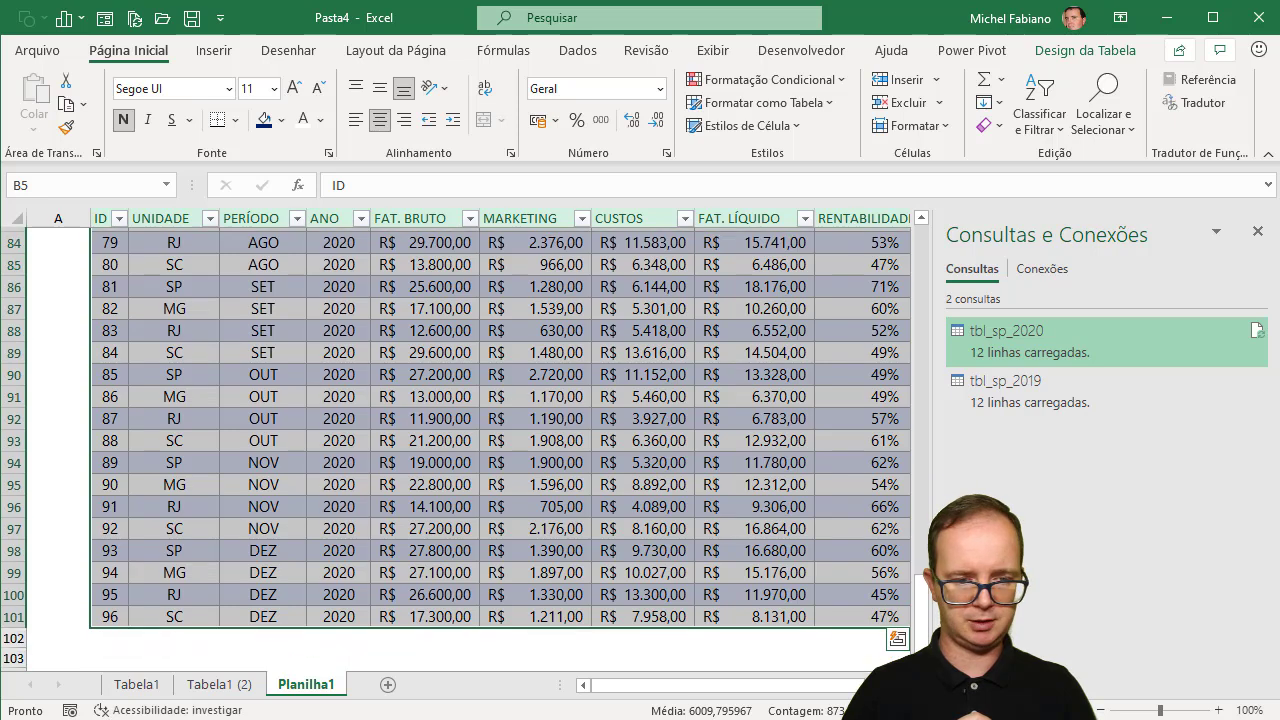
left_click(108, 632)
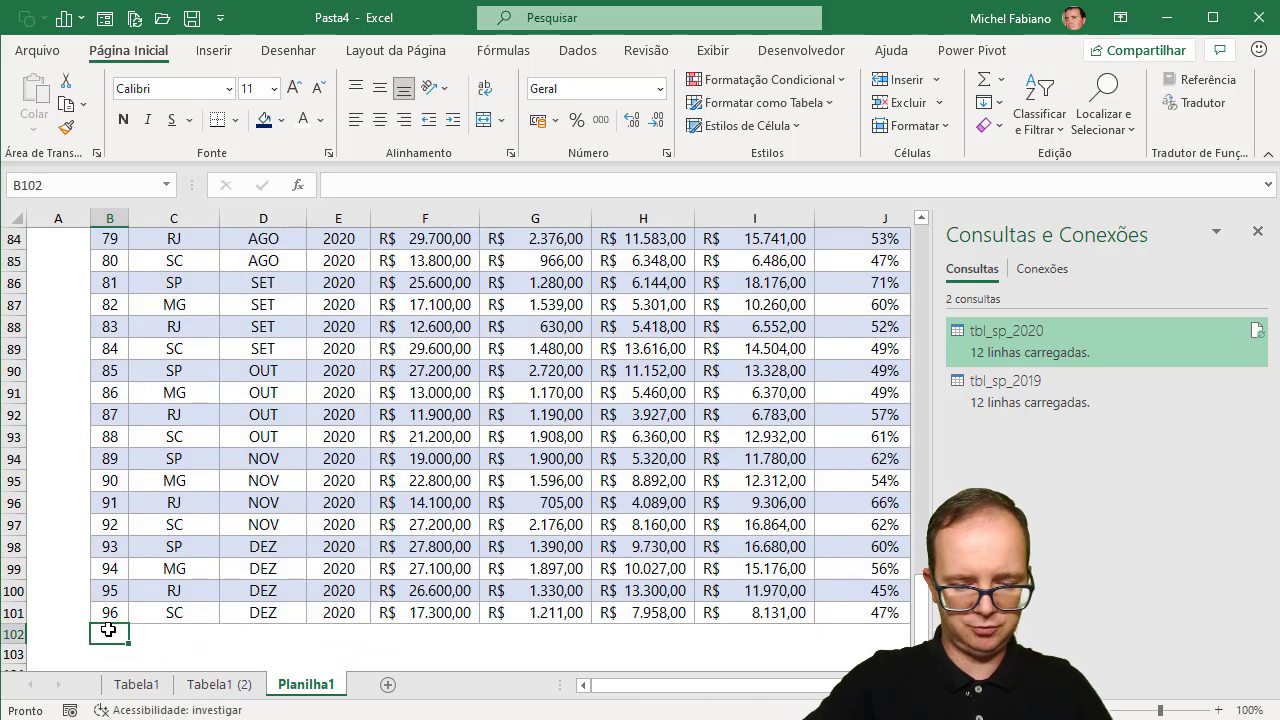
type("97")
key("Tab")
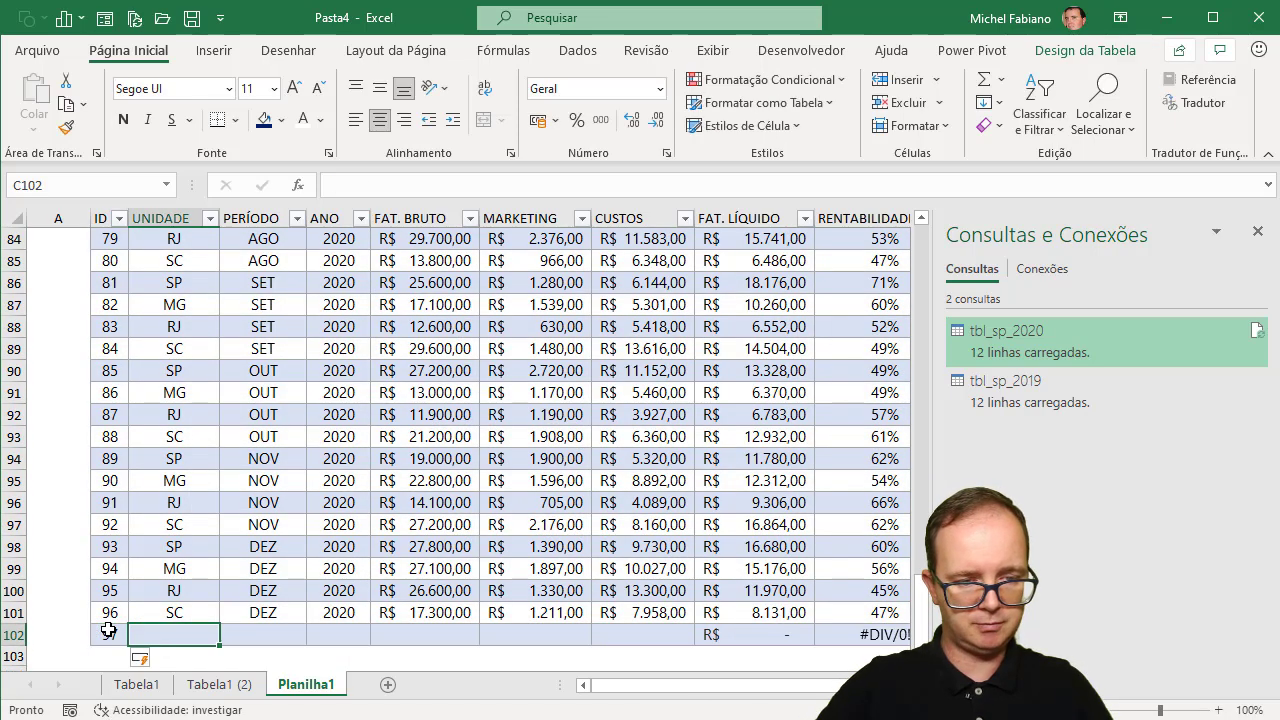
type("sp")
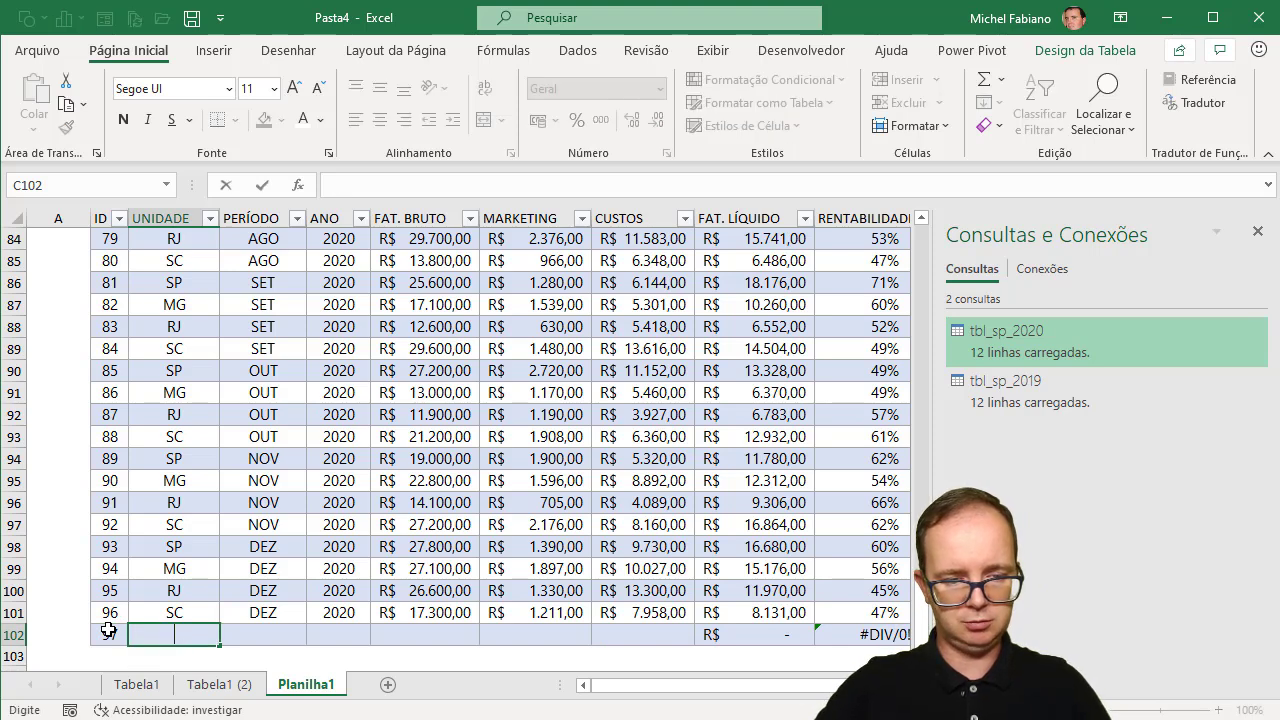
key("BackSpace")
key("Tab")
type("sp")
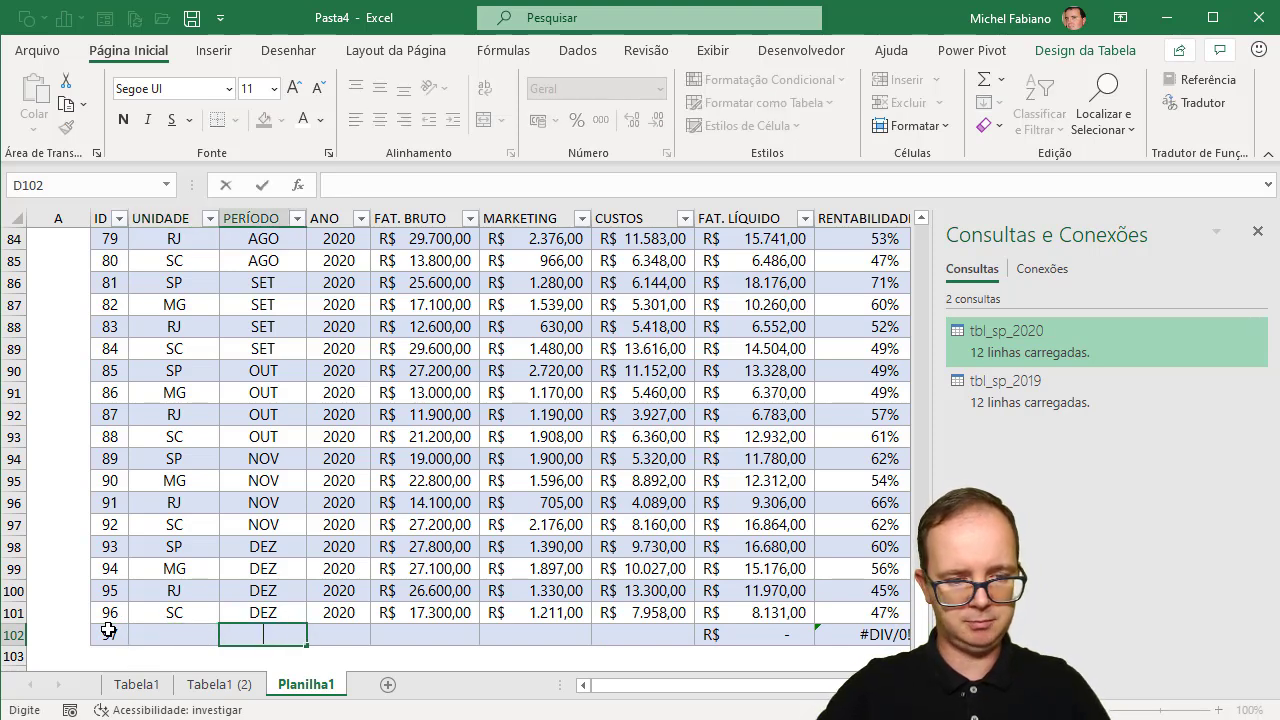
key("shift+Tab")
key("Caps_Lock")
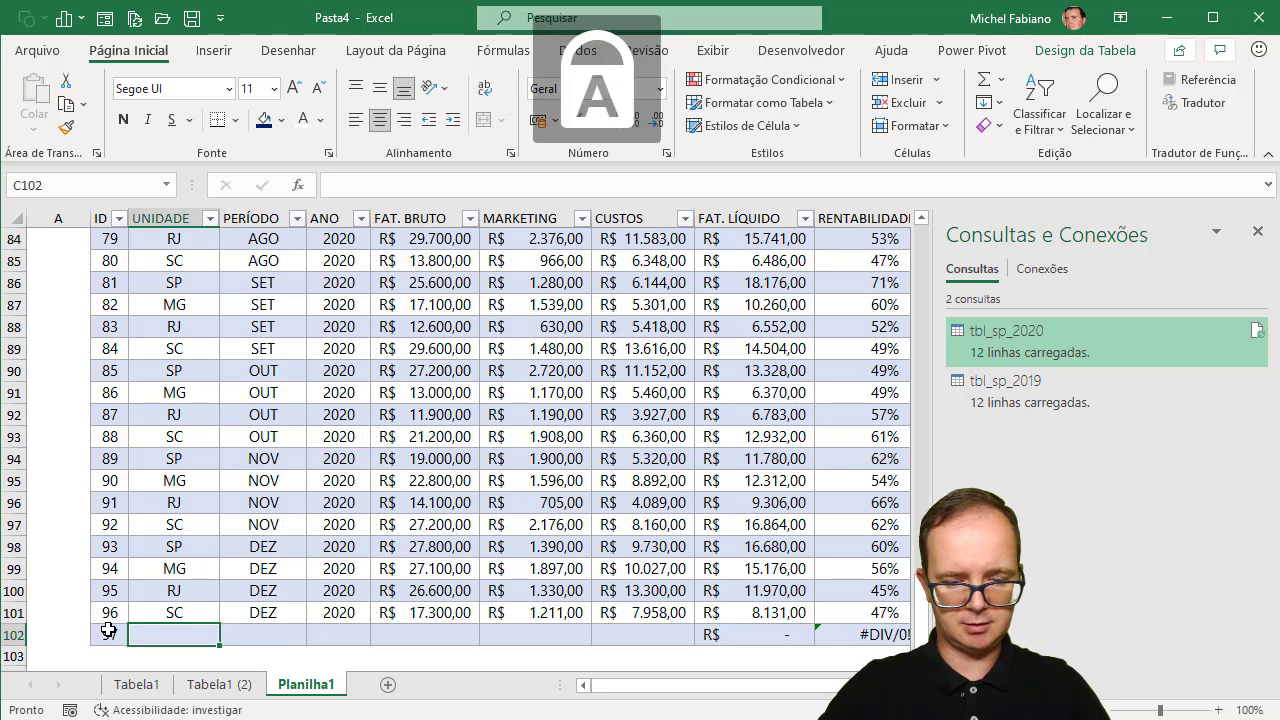
type("SP")
key("Tab")
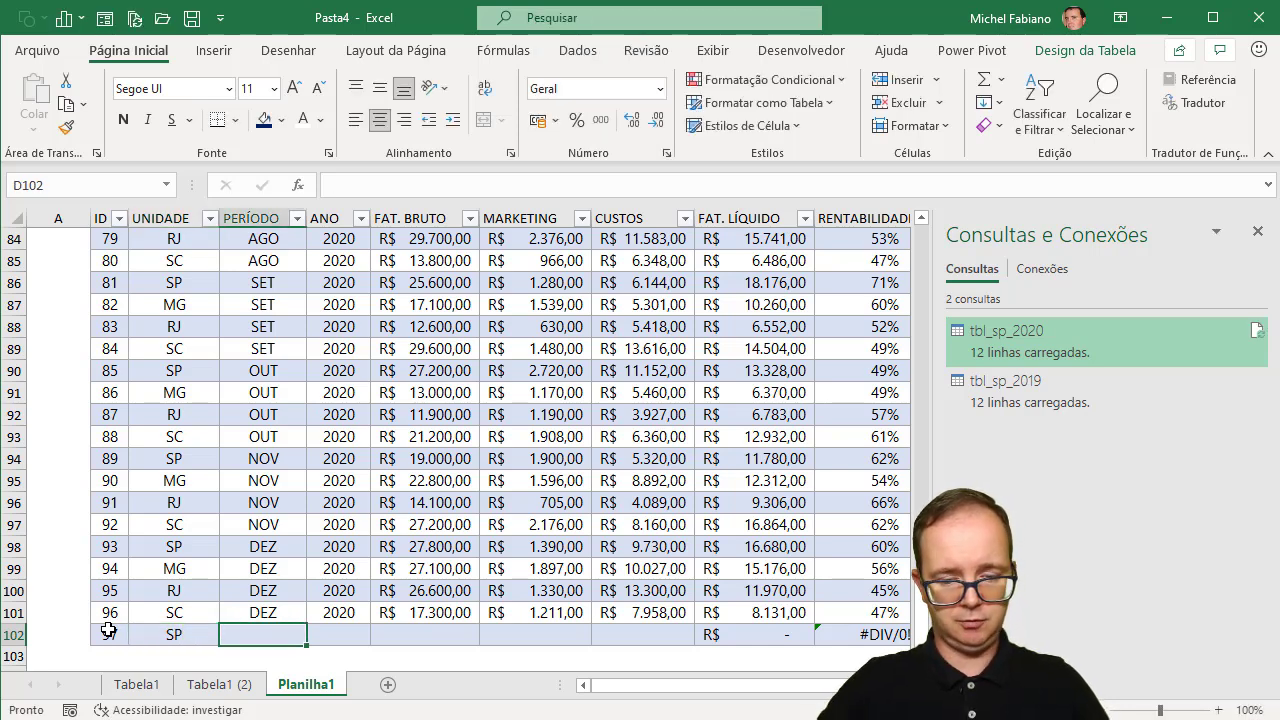
Fill record 97 with JAN, 2020, gross 20.000, marketing 2.000 and costs 8.000
type("JAN")
key("Tab")
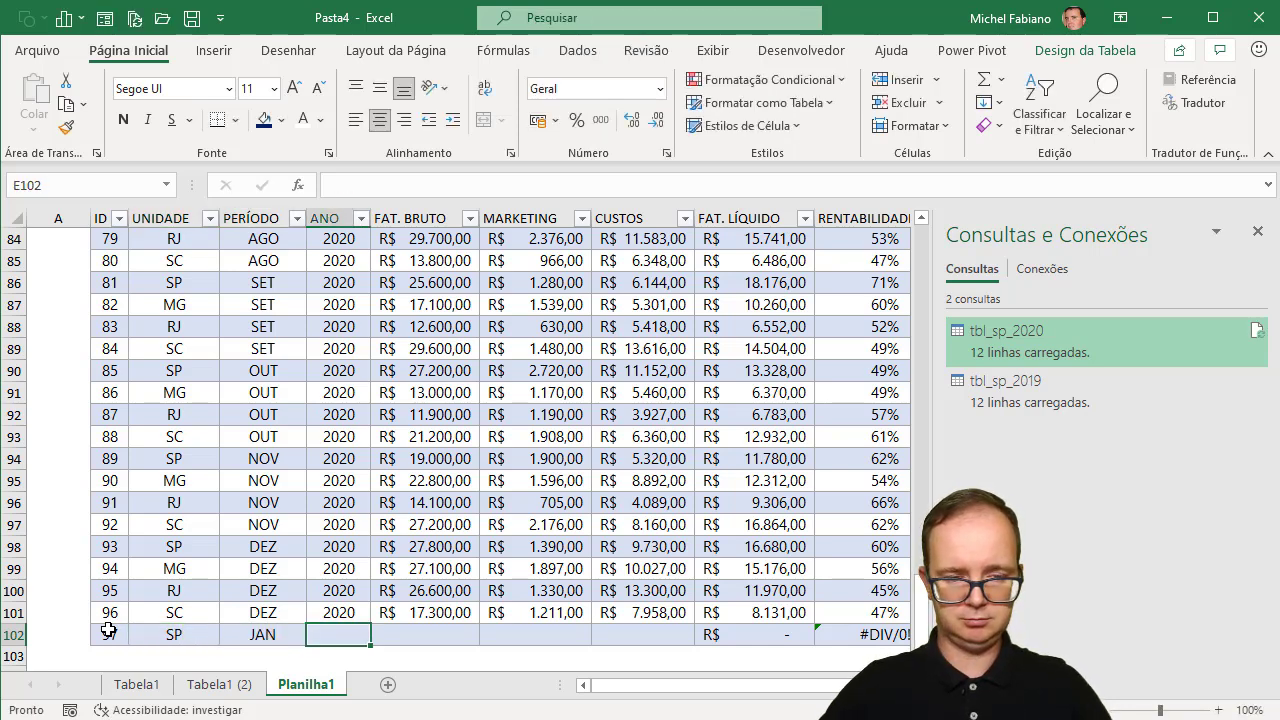
type("2020")
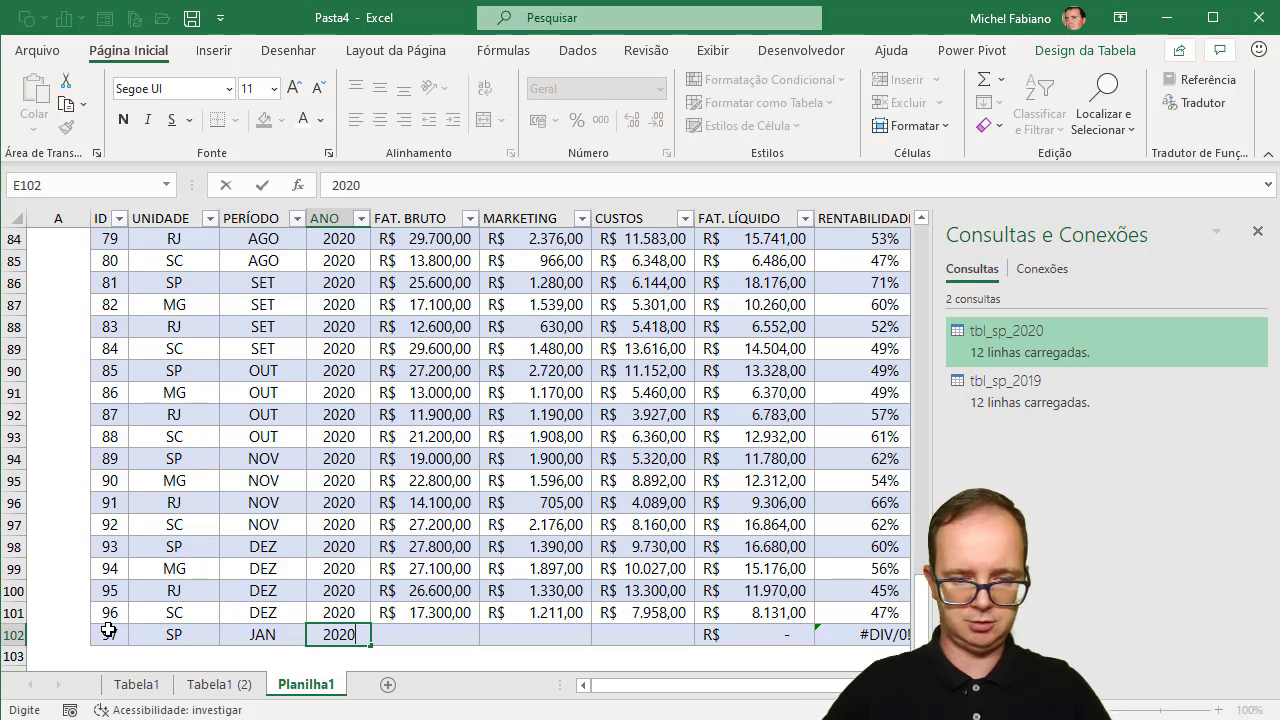
key("Tab")
type("20")
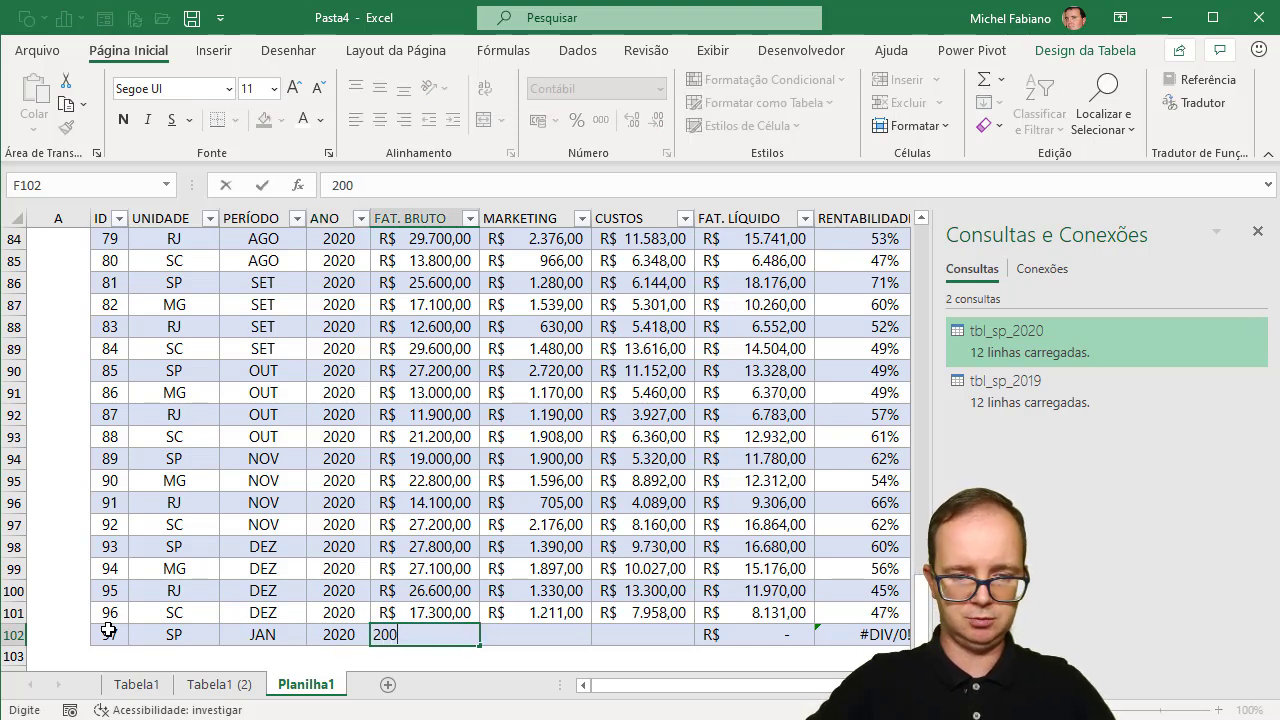
type("00")
key("Tab")
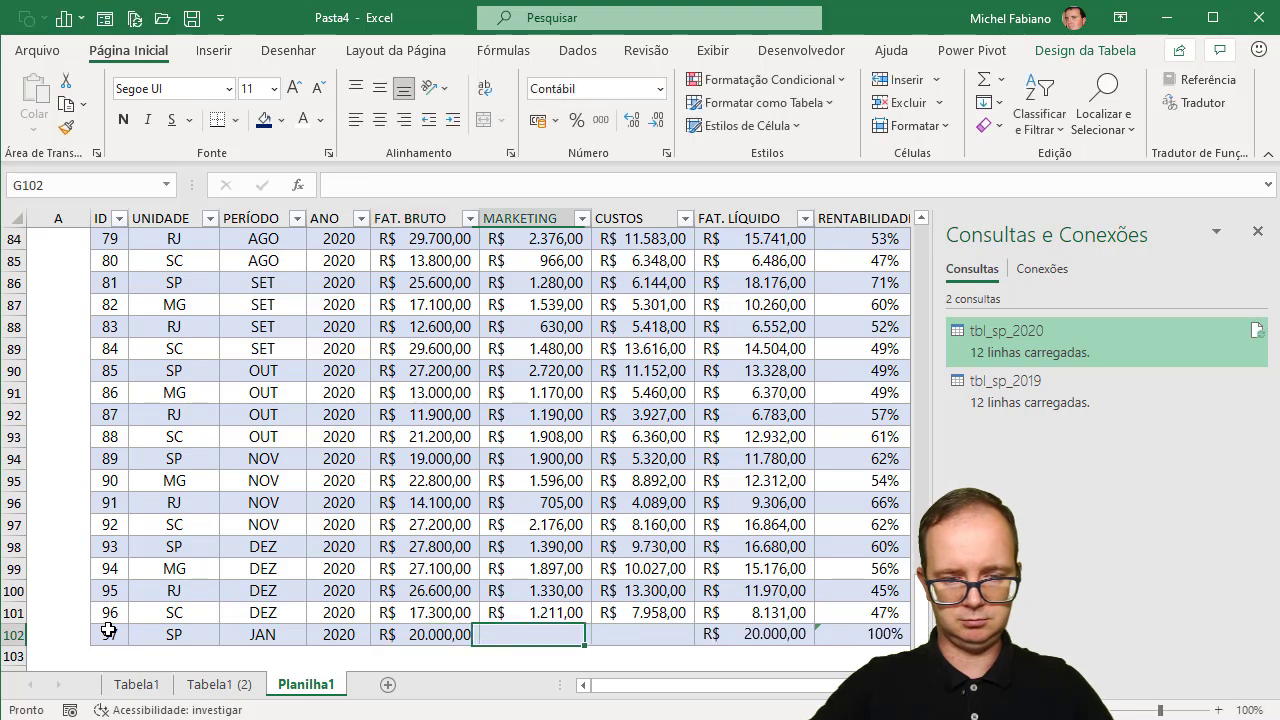
type("2000")
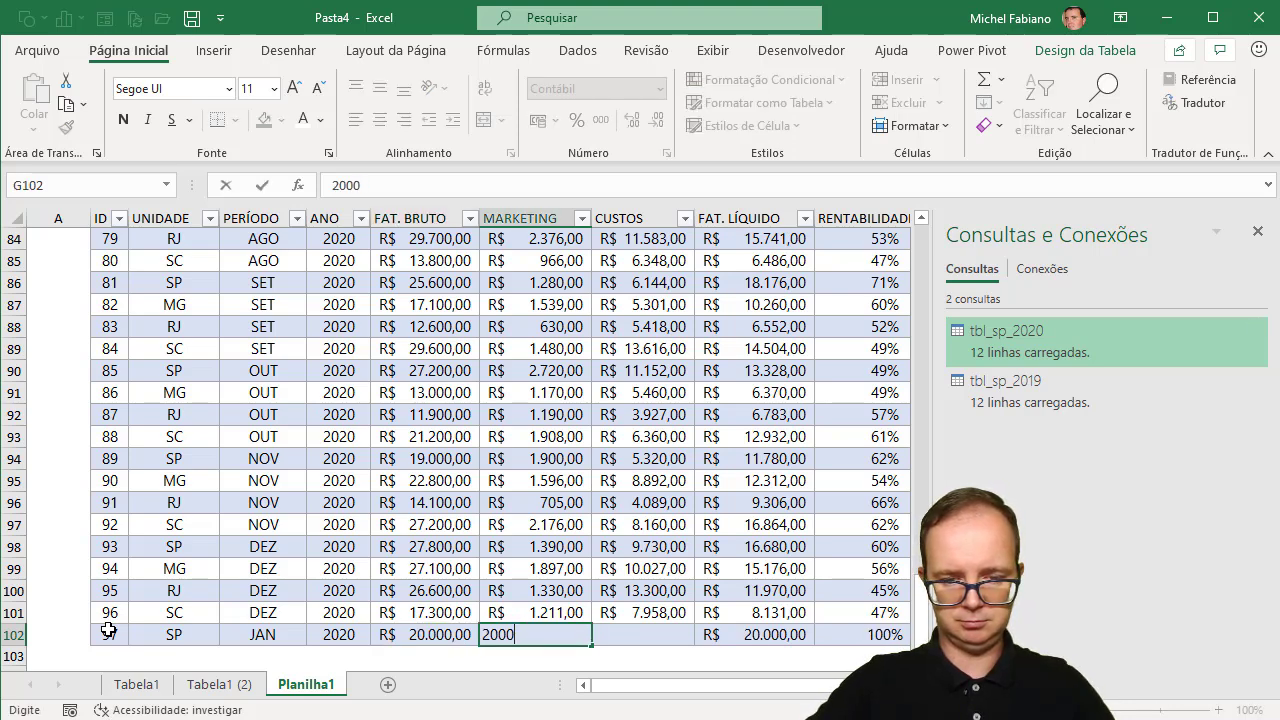
key("Tab")
type("8")
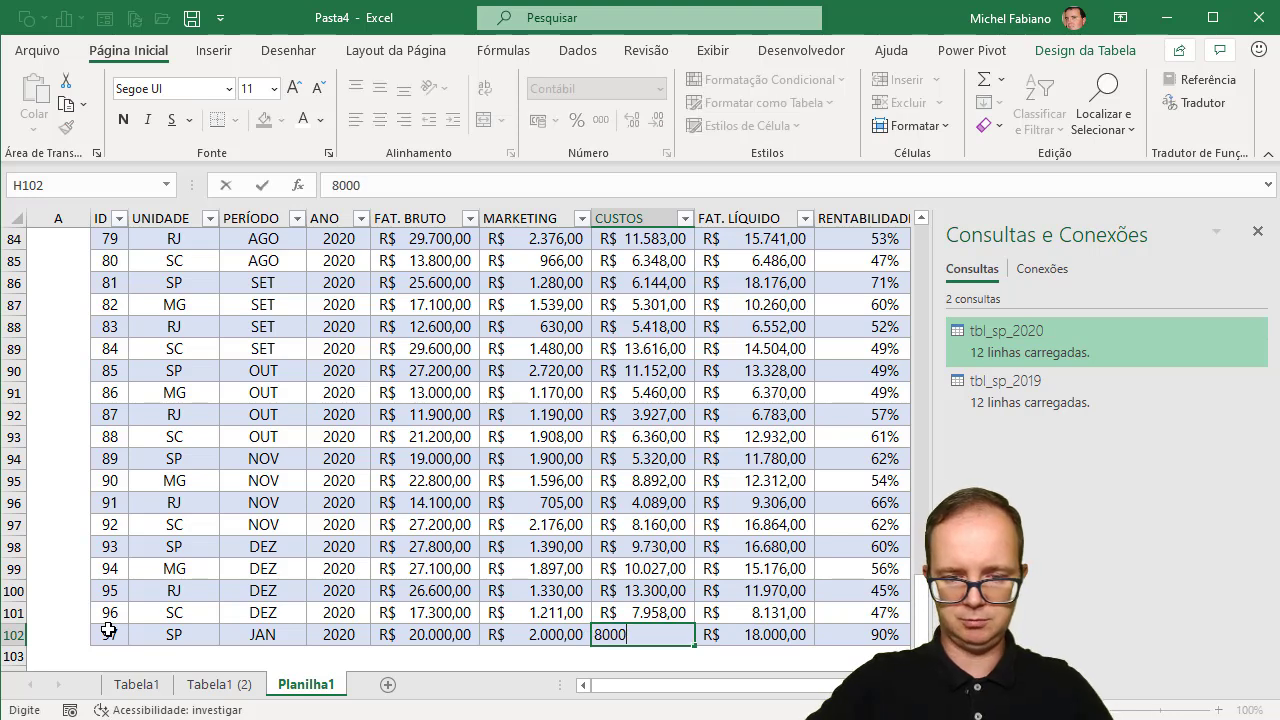
key("Tab")
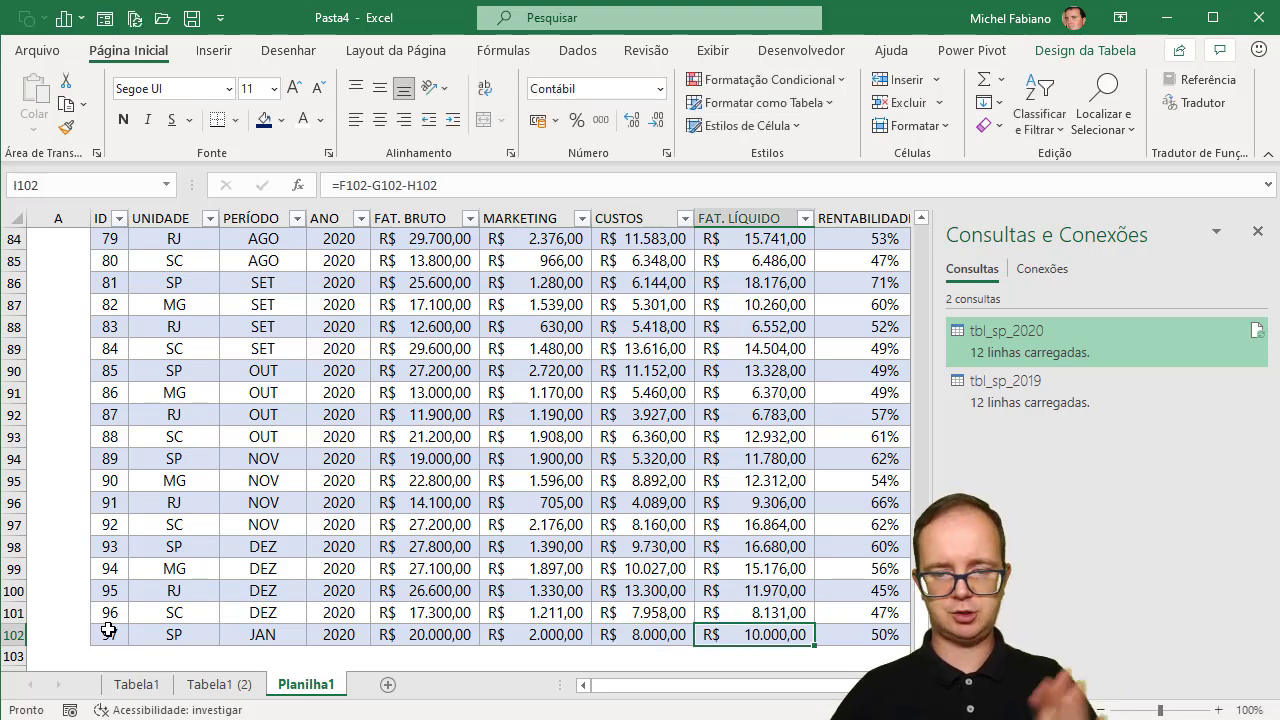
Refresh tbl_sp_2020 on Tabela1 to pull in the new JAN 2020 row 14, then return to Planilha1
left_click(133, 685)
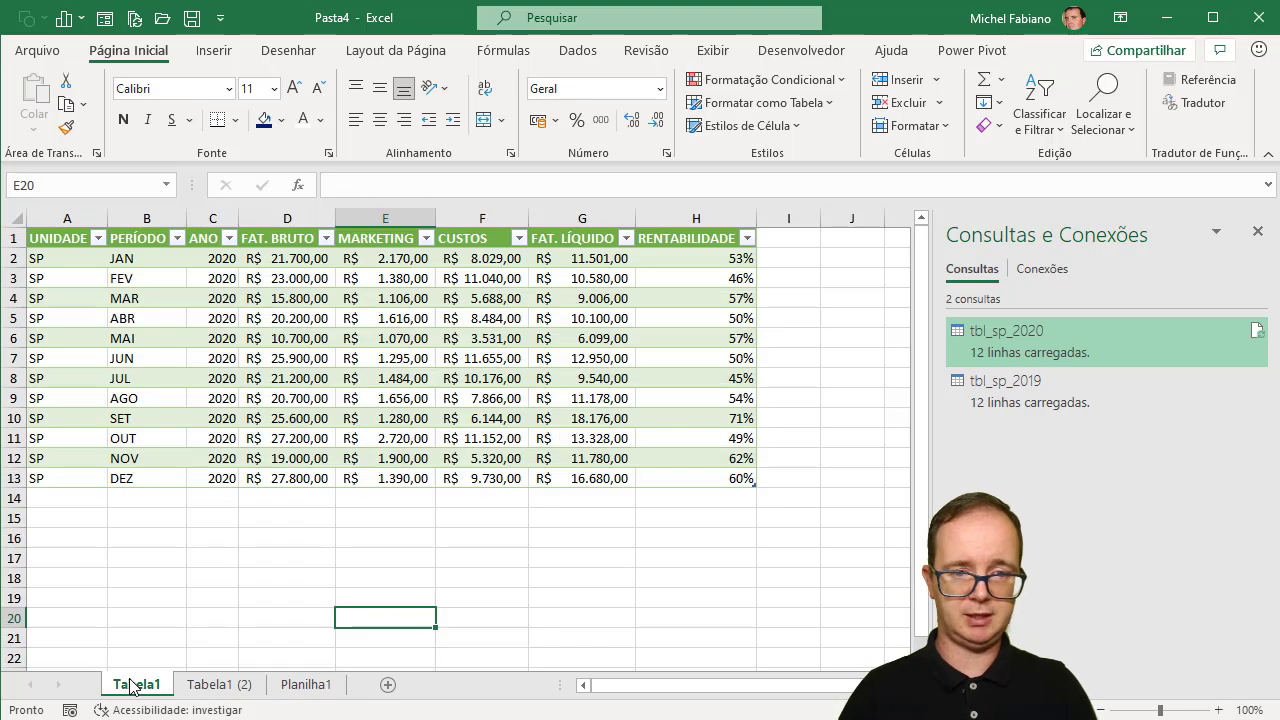
left_click(228, 363)
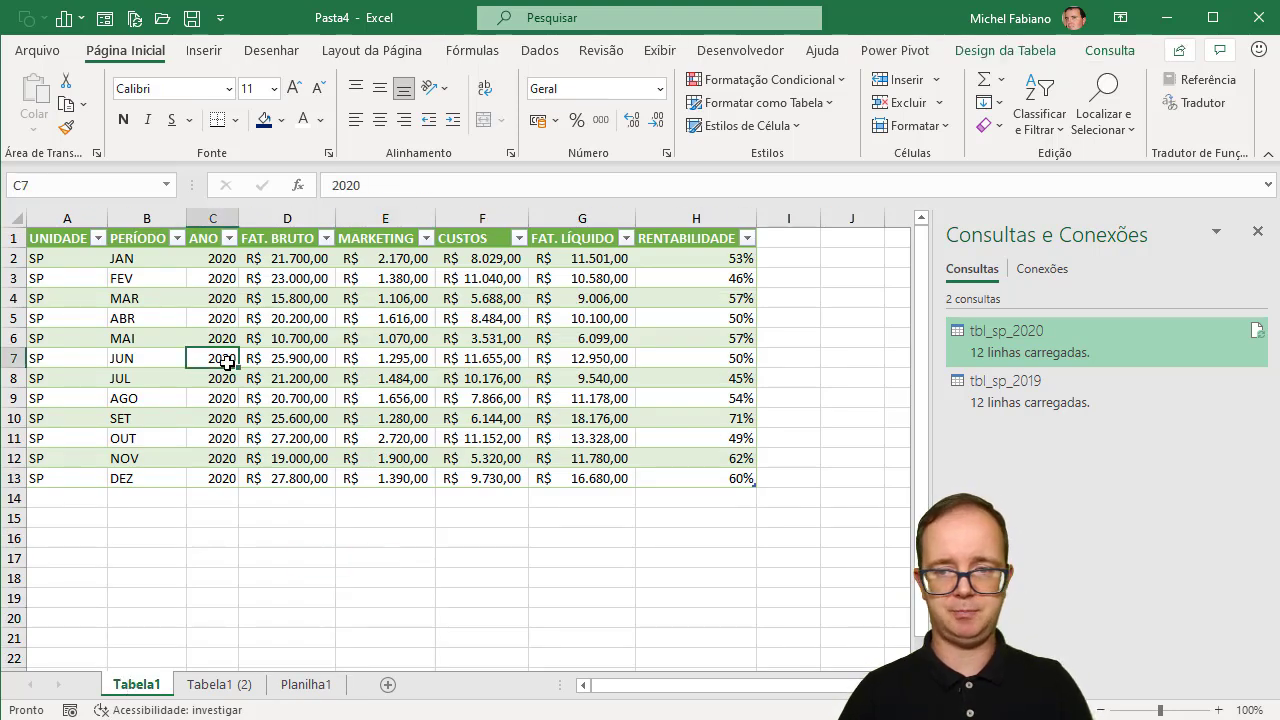
mouse_move(1100, 341)
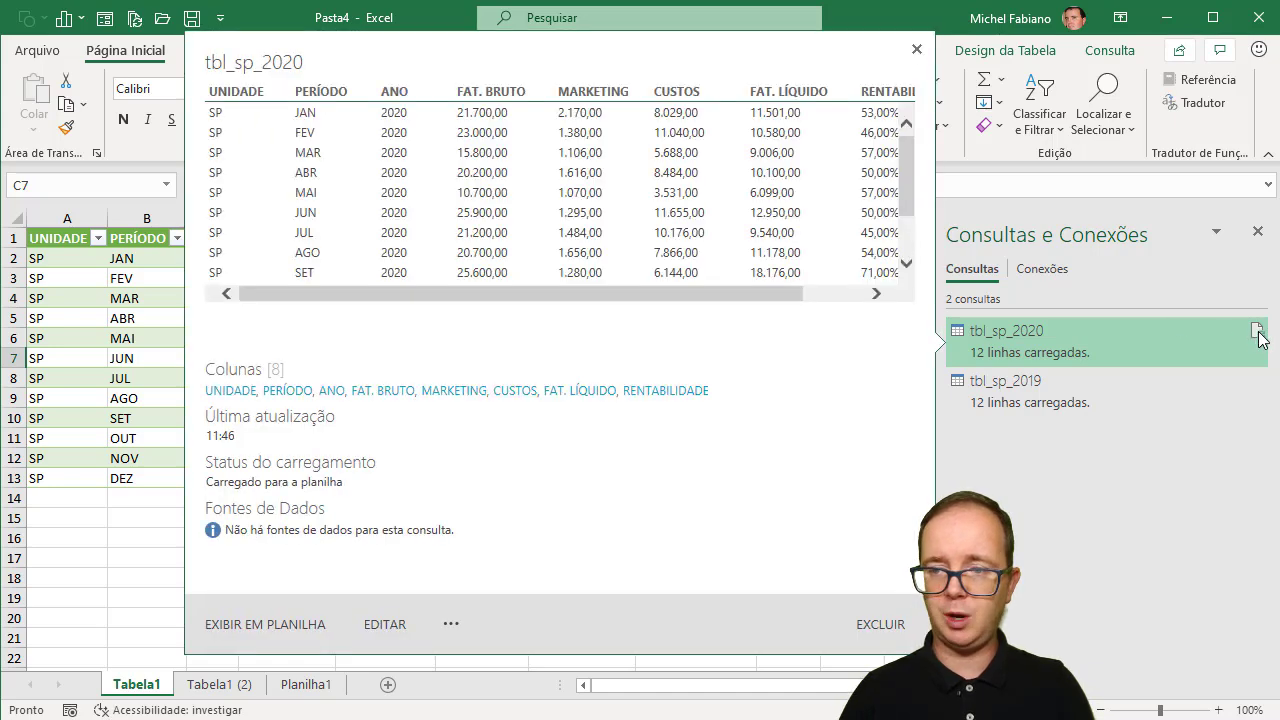
left_click(1257, 331)
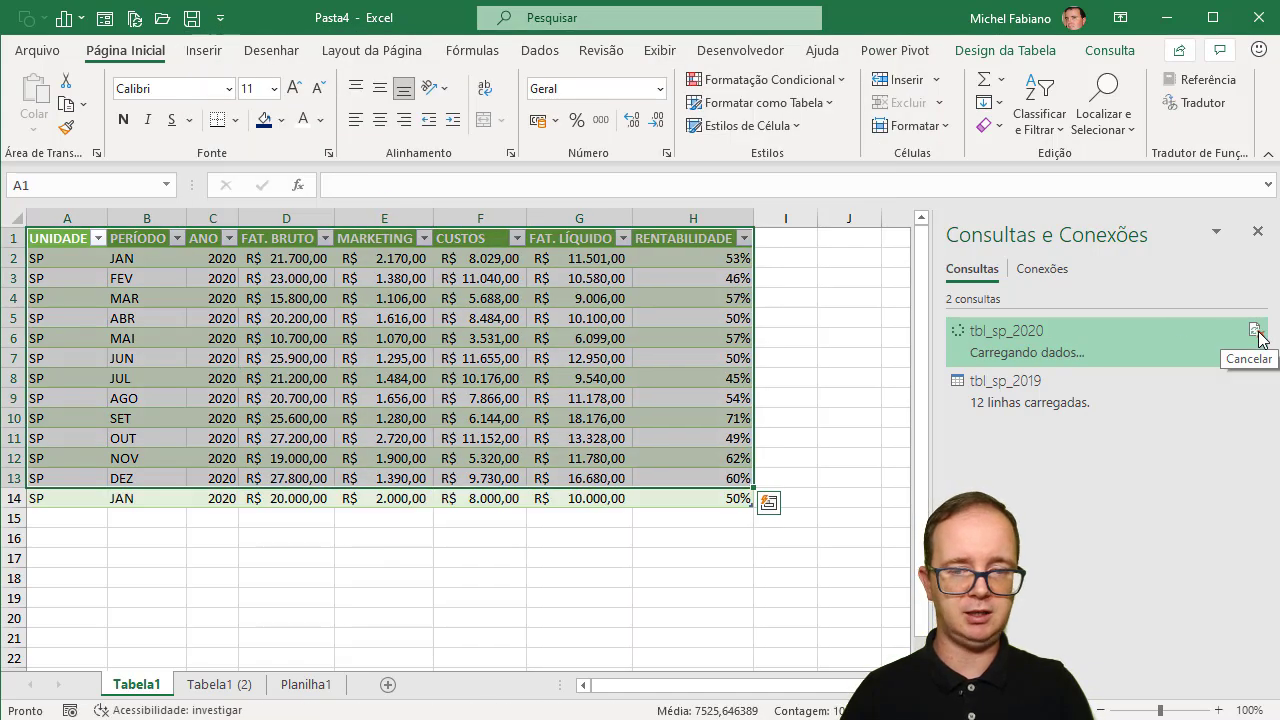
left_click_drag(672, 495, 66, 497)
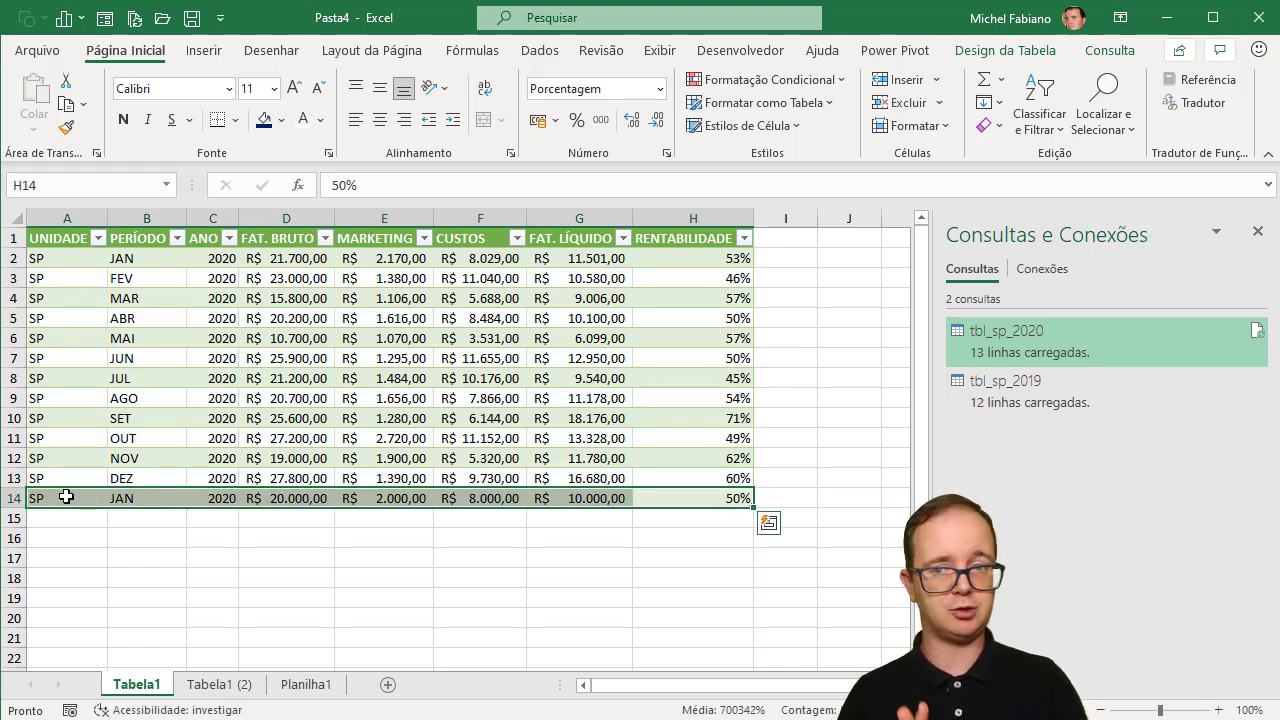
left_click(297, 685)
Rename Planilha1 to BASE, then return to the Tabela1 sheet at cell A15
double_click(297, 684)
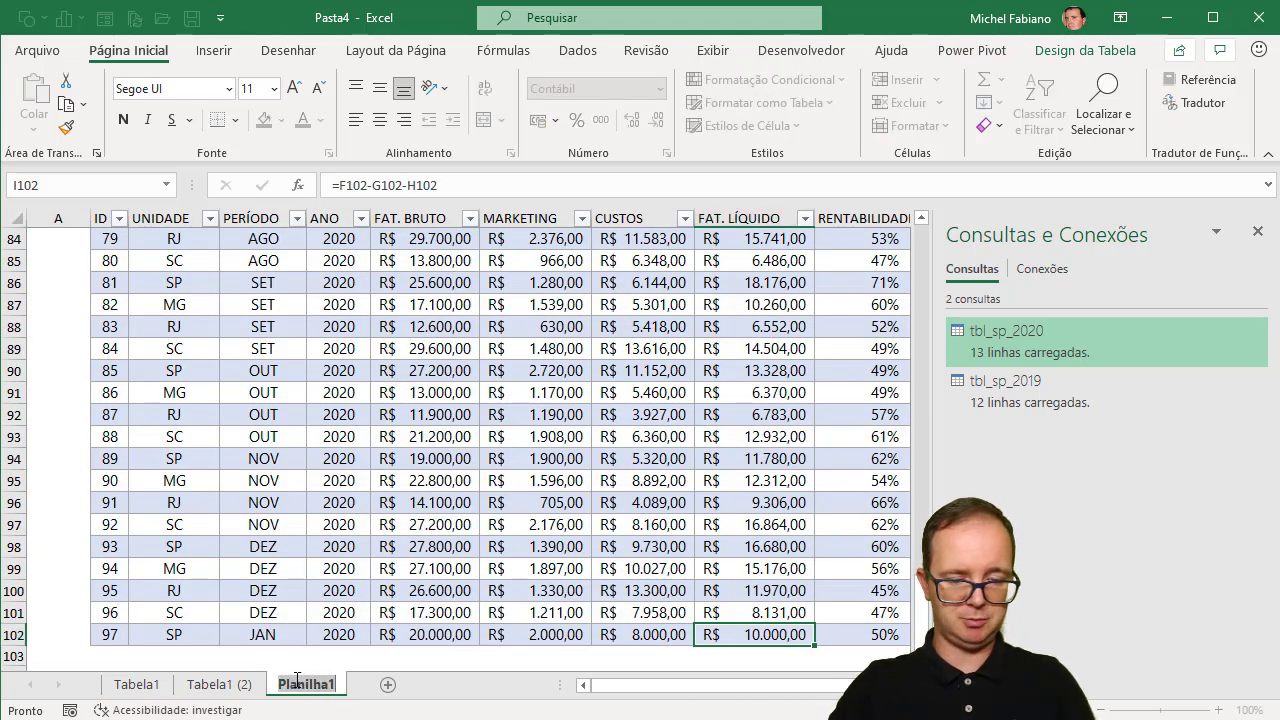
type("BASE")
key("Return")
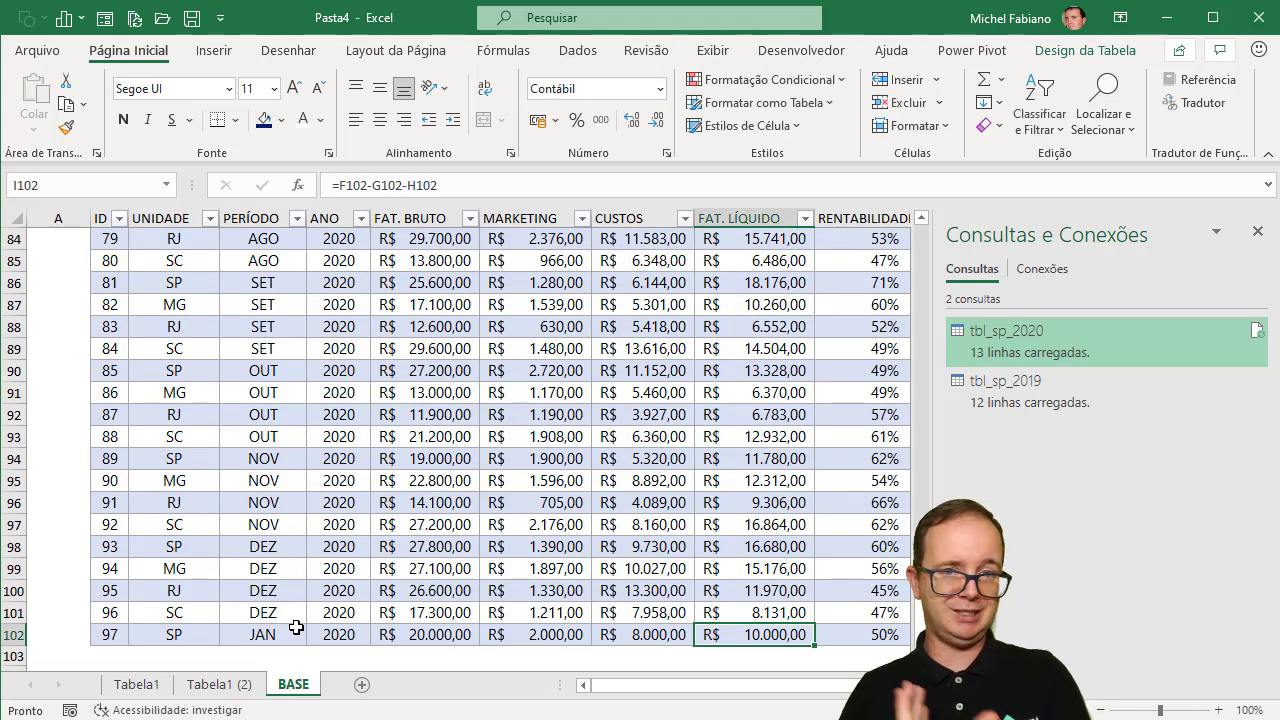
left_click(155, 688)
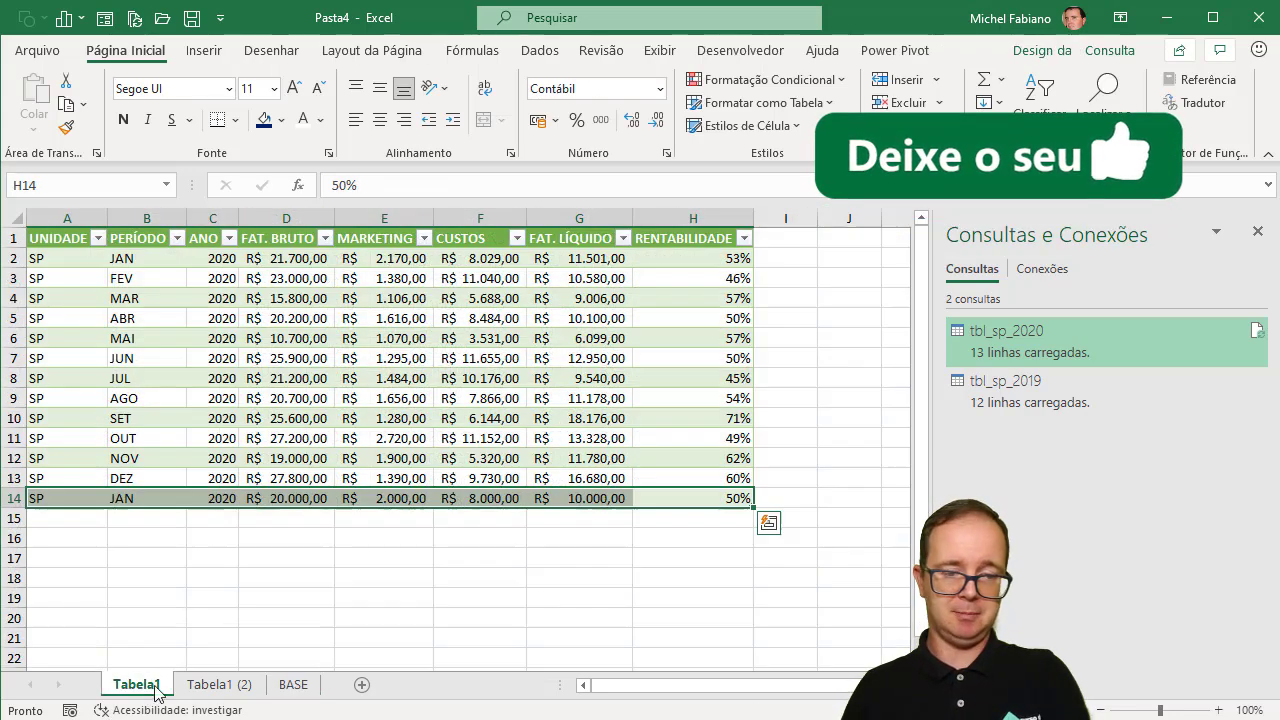
mouse_move(1030, 341)
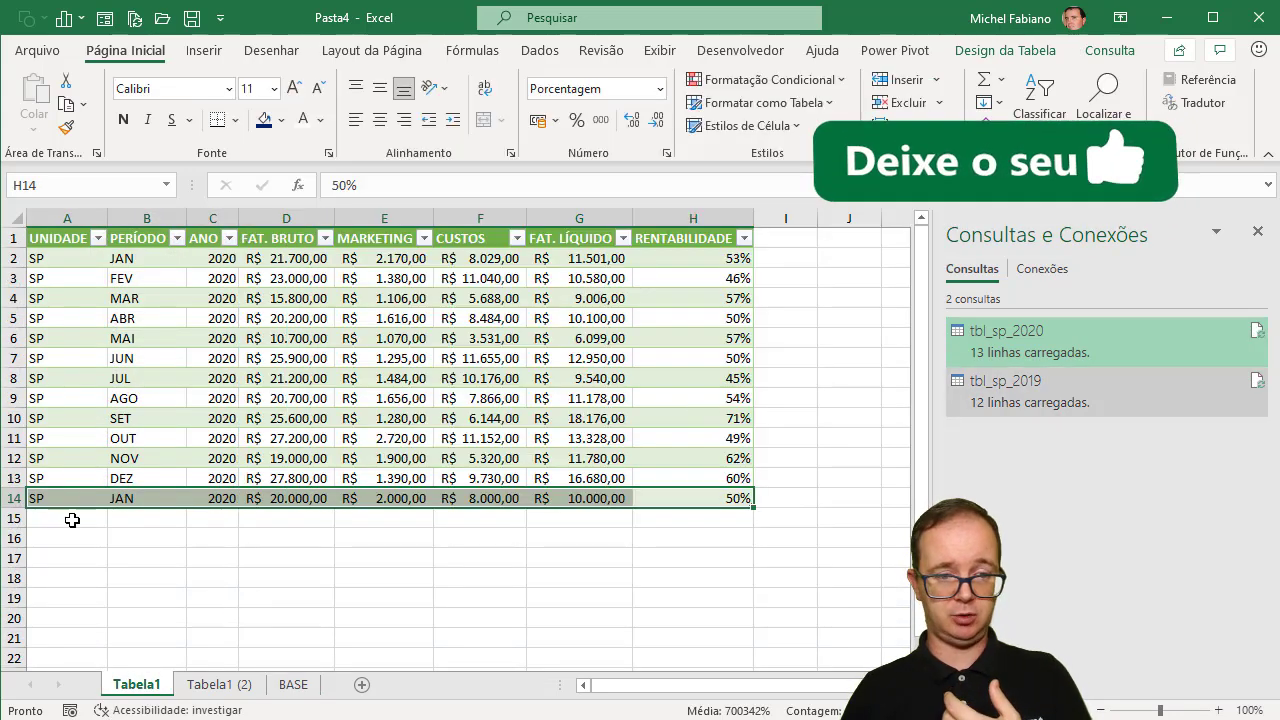
left_click(80, 520)
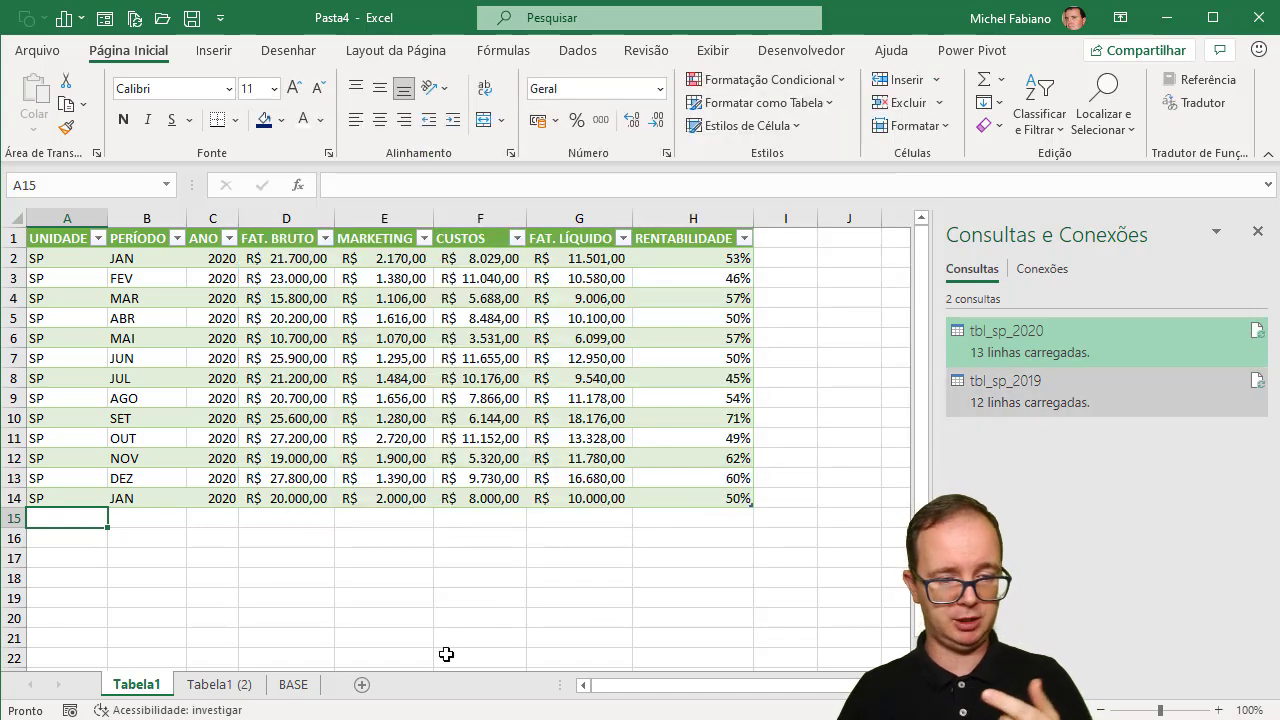
Delete row 102 (record 97, SP JAN 2020) from the BASE sheet and return to Tabela1
left_click(290, 684)
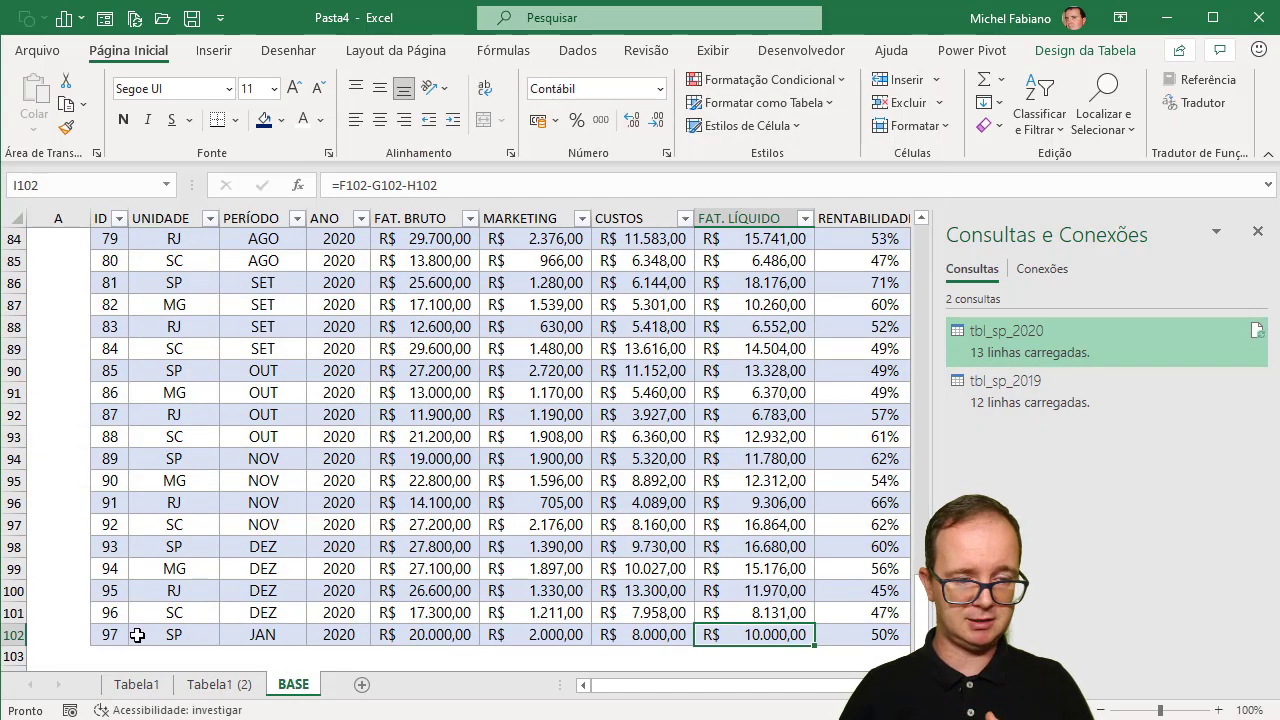
left_click(8, 634)
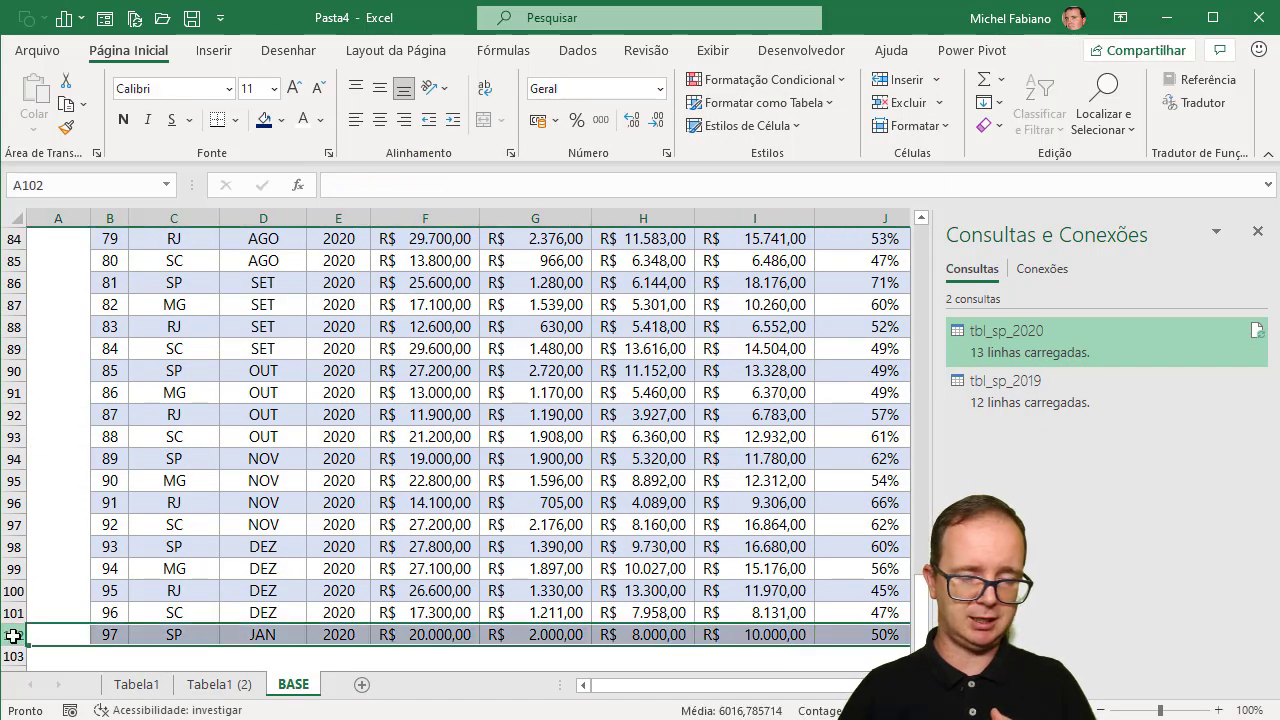
right_click(8, 634)
left_click(70, 478)
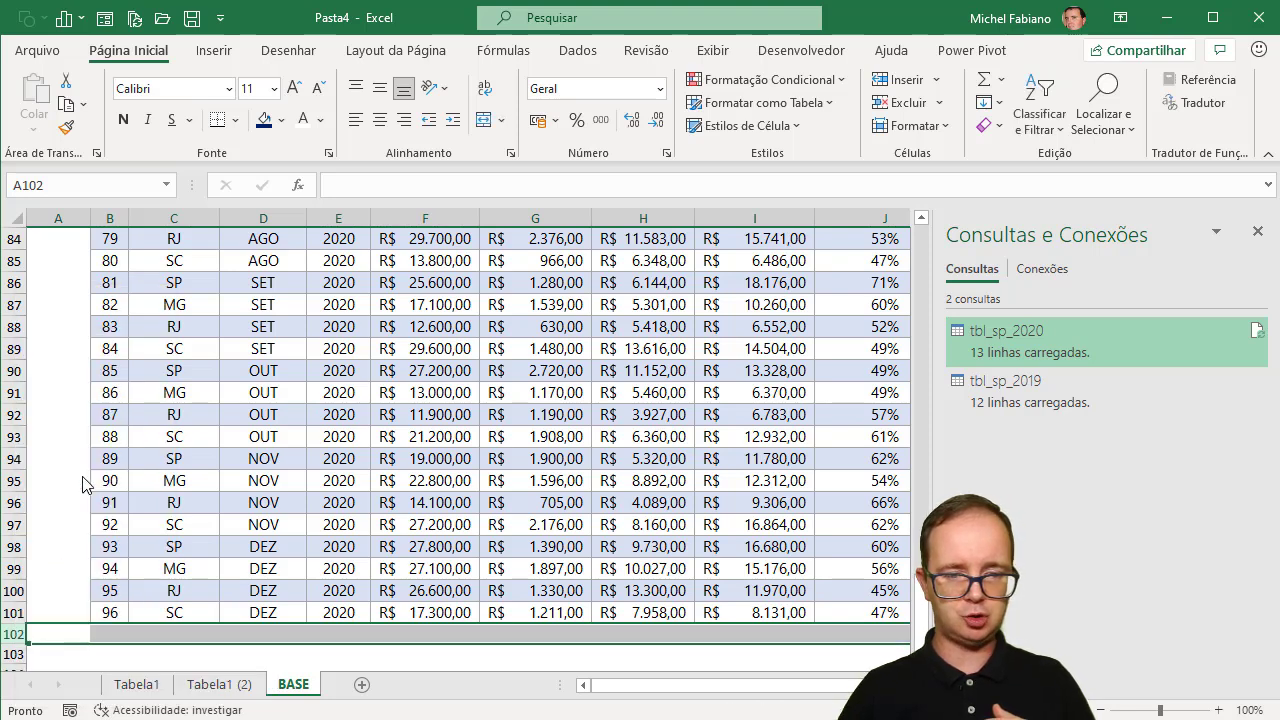
left_click(140, 688)
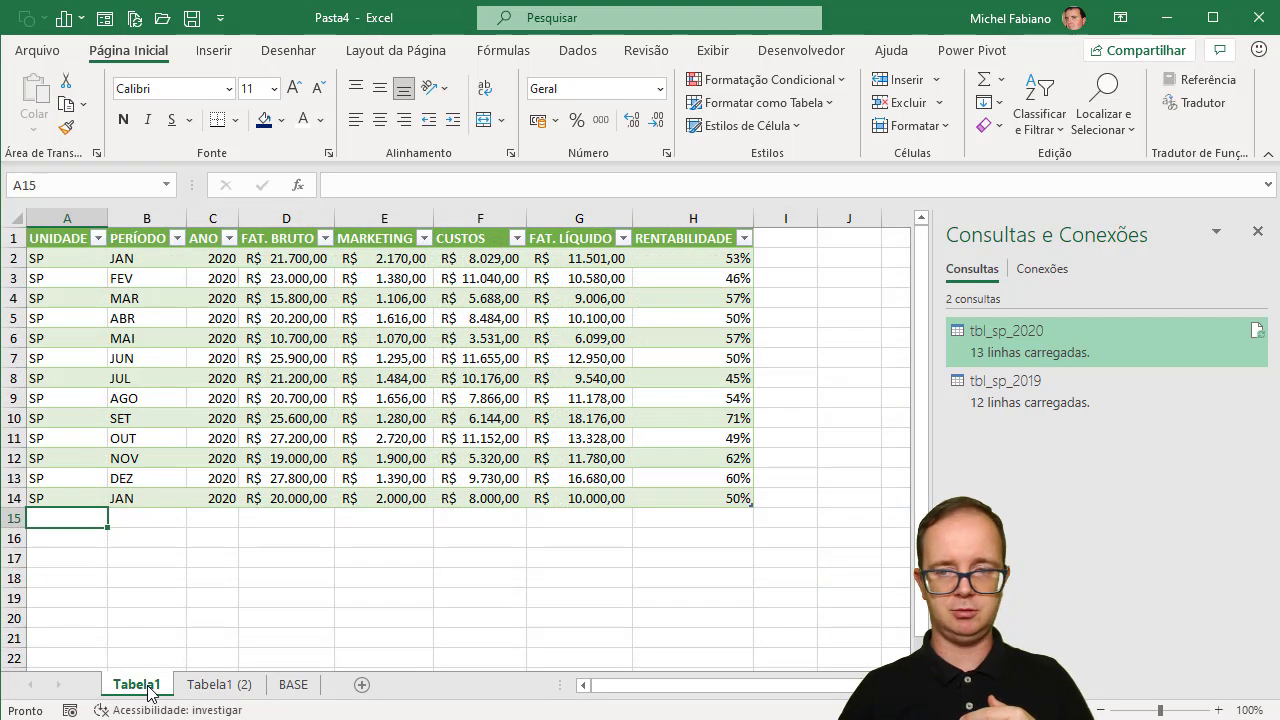
Refresh tbl_sp_2020 so Tabela1 shows only the 12 rows JAN through DEZ again
left_click(1257, 331)
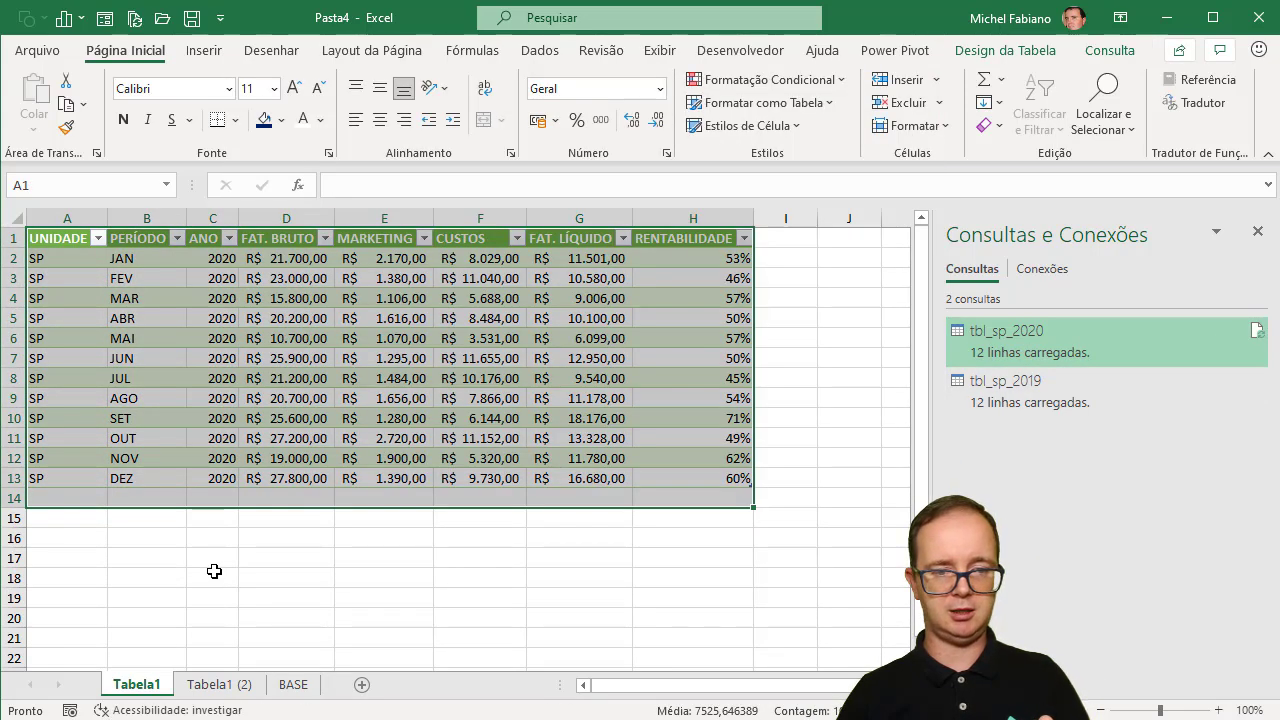
left_click(214, 571)
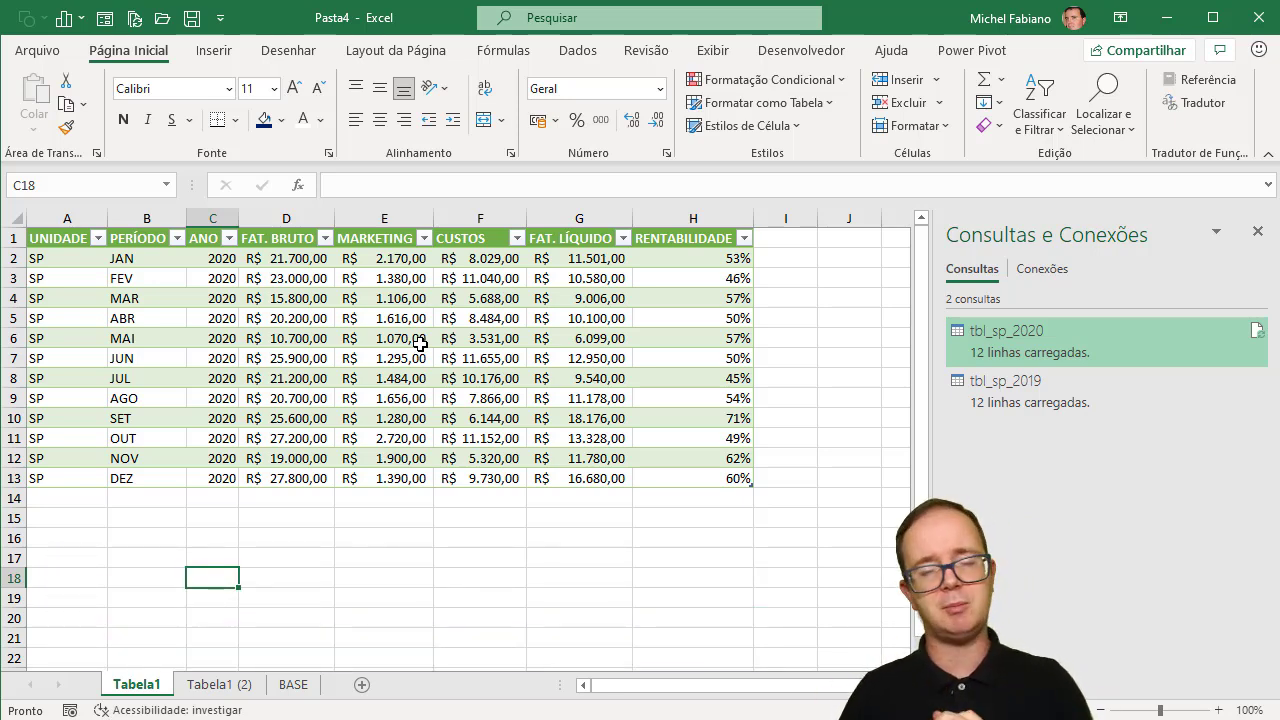
left_click(384, 298)
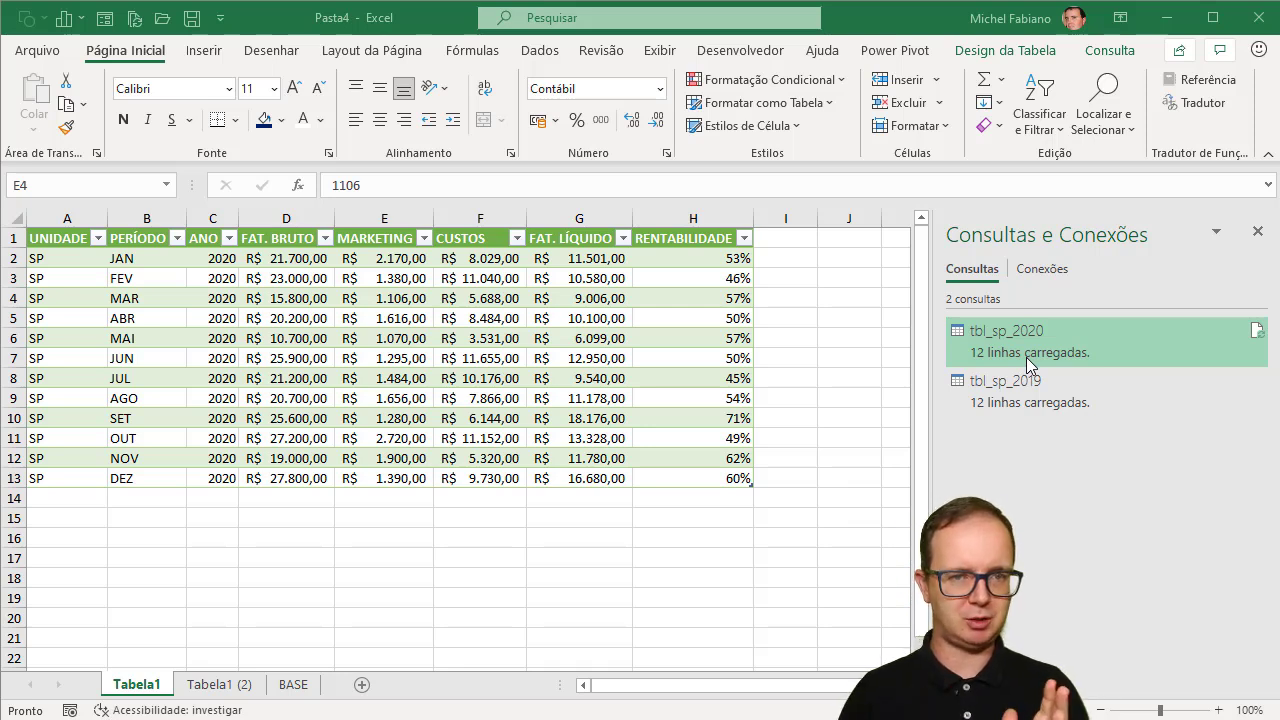
Rename Tabela1 to SP_2020 and Tabela1 (2) to SP_2019, then show SP_2020
double_click(145, 685)
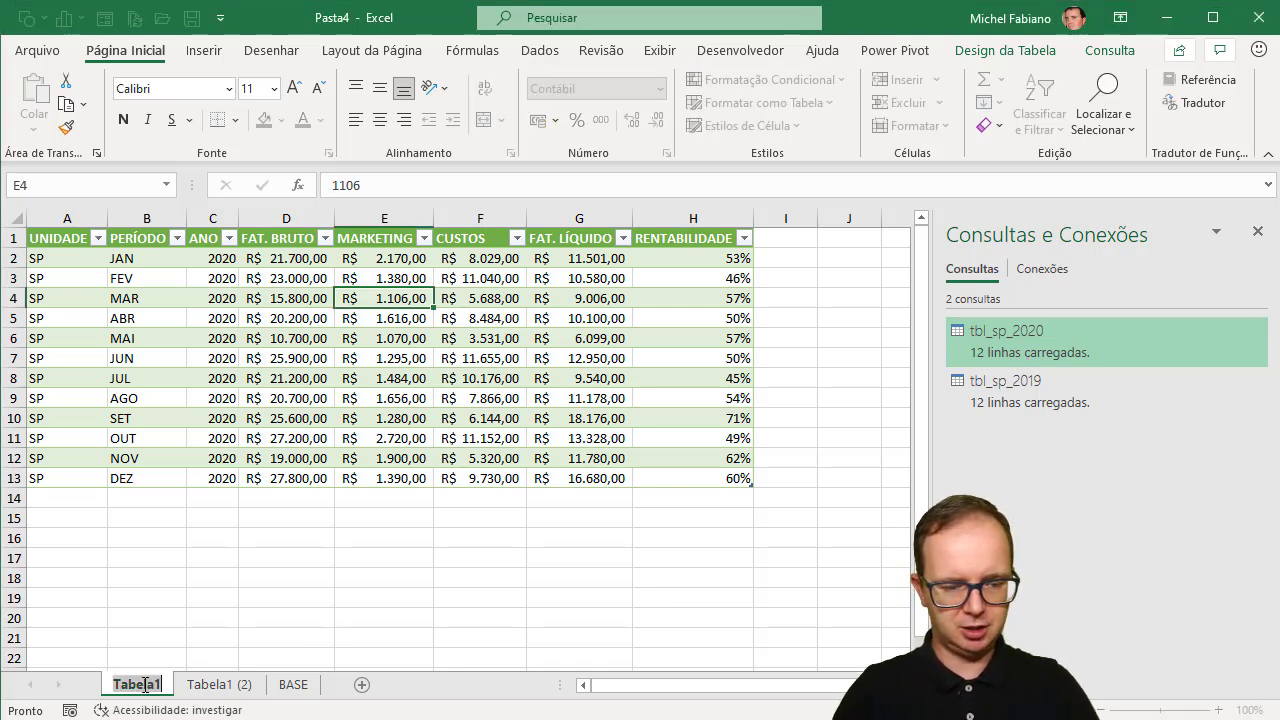
type("SP")
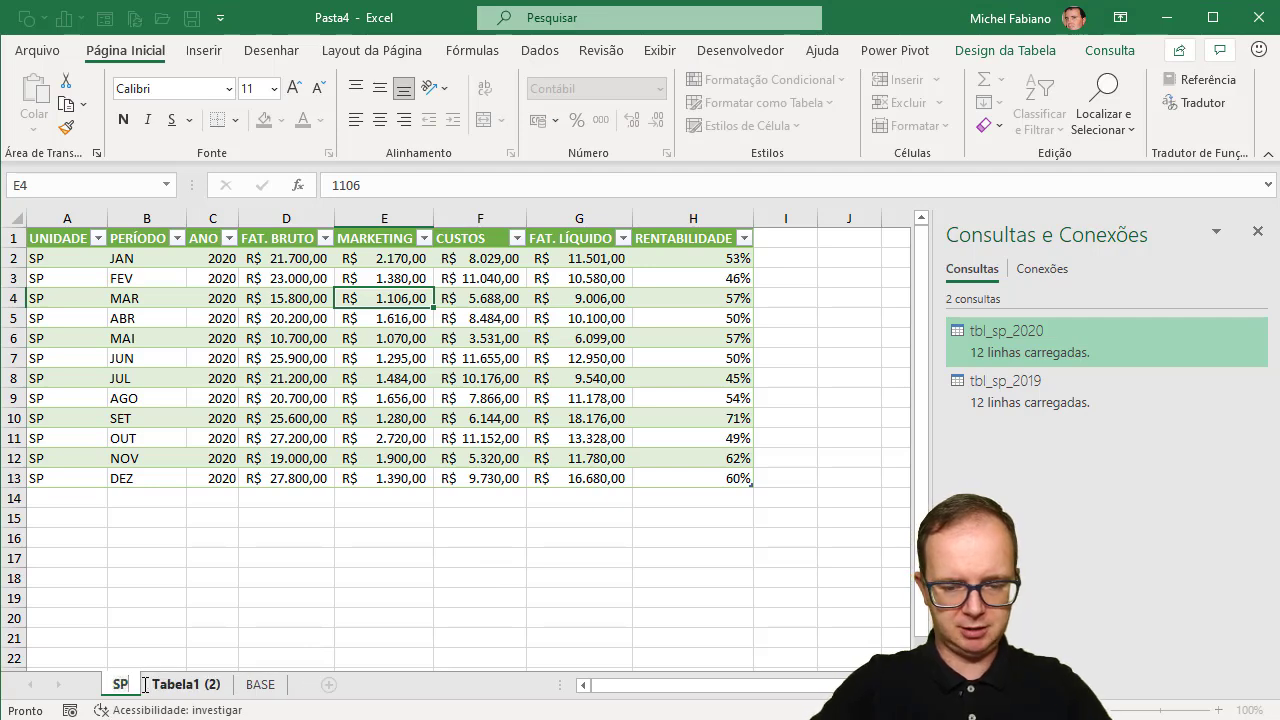
type("_2020")
left_click(217, 685)
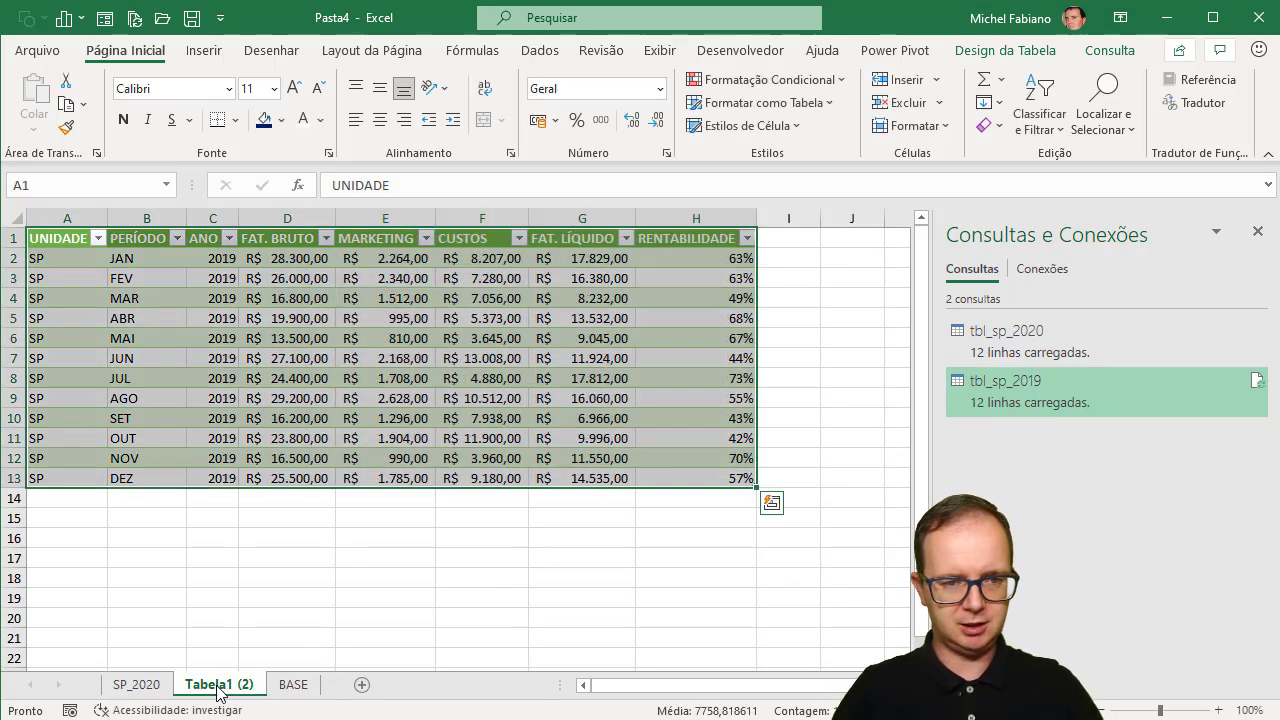
double_click(217, 685)
type("SP")
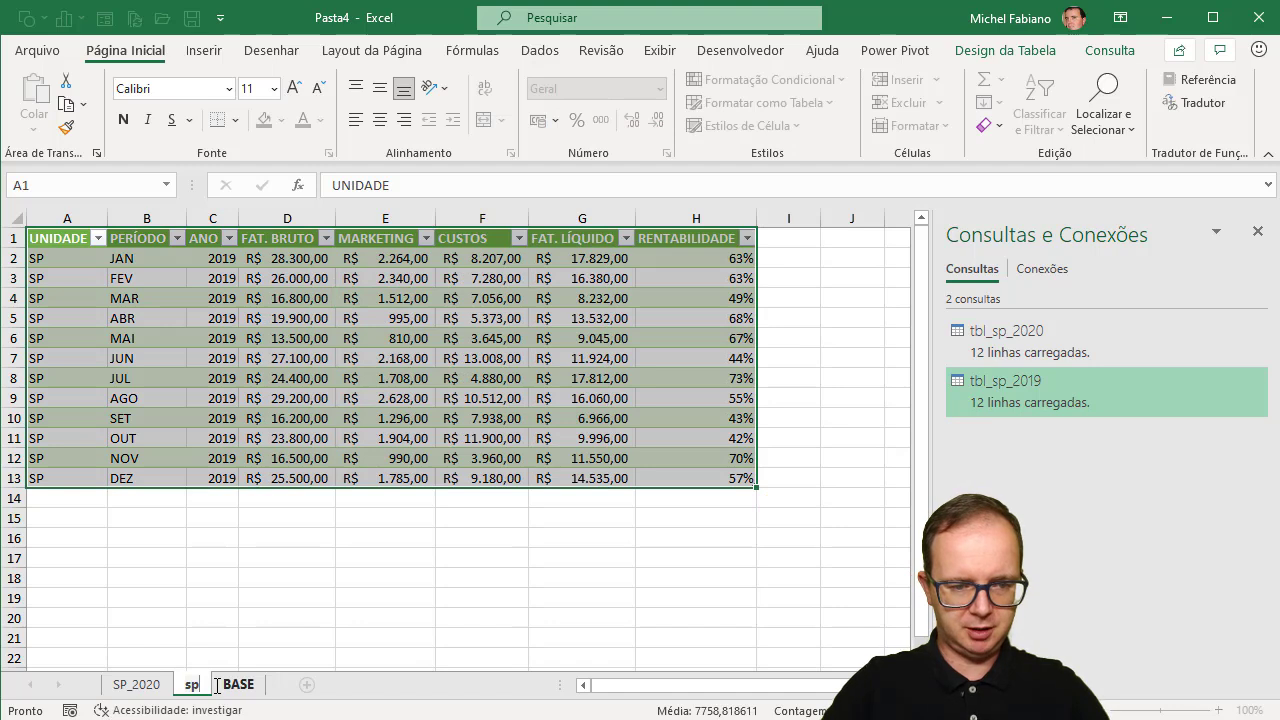
type("_20")
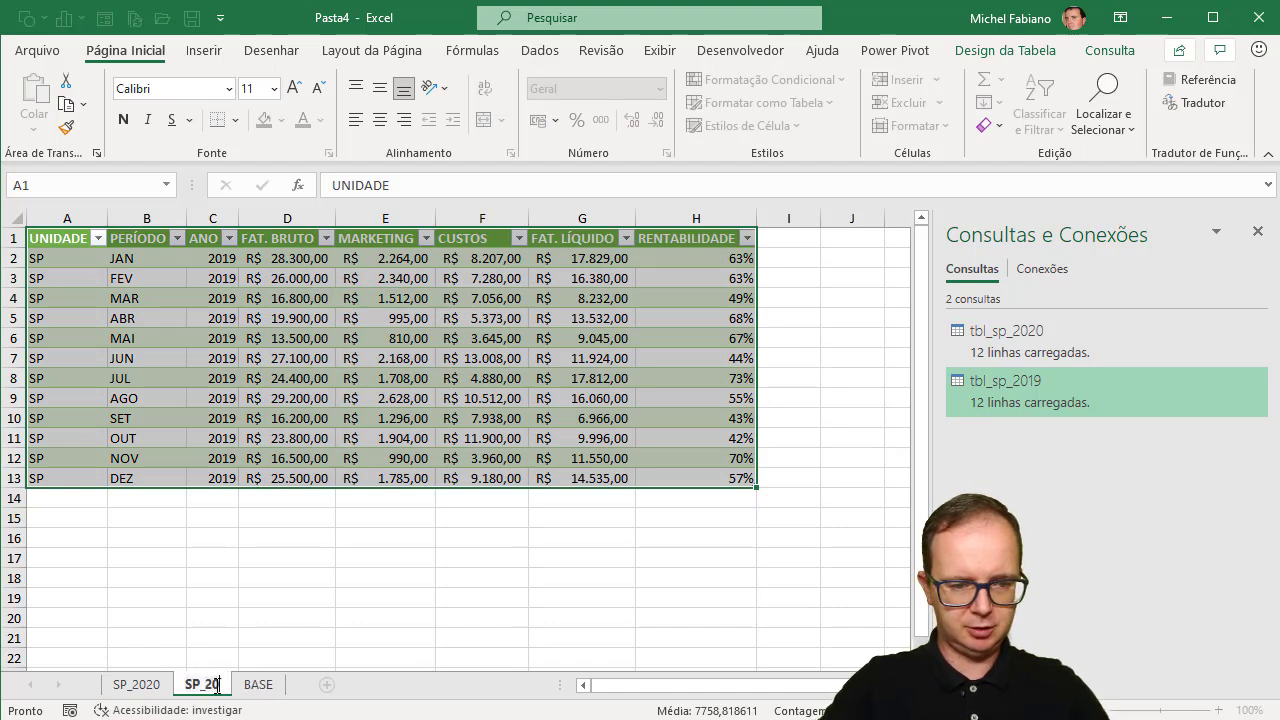
type("19")
key("Return")
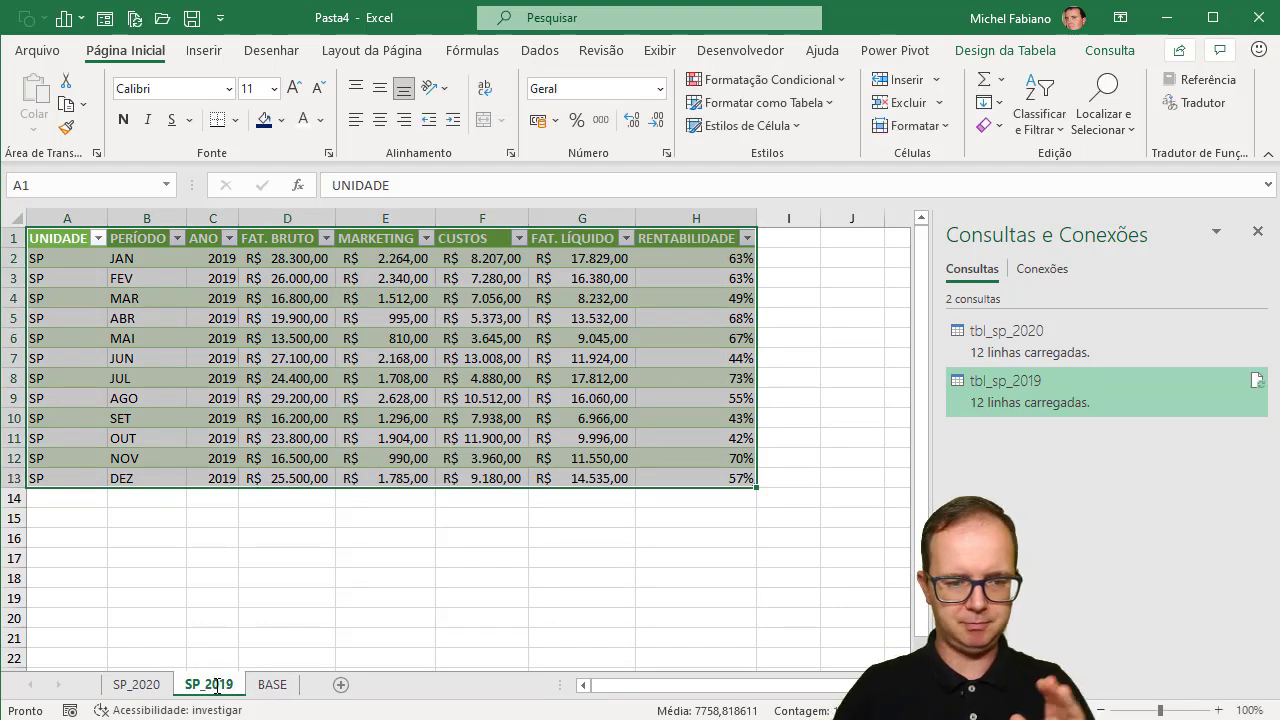
left_click(150, 686)
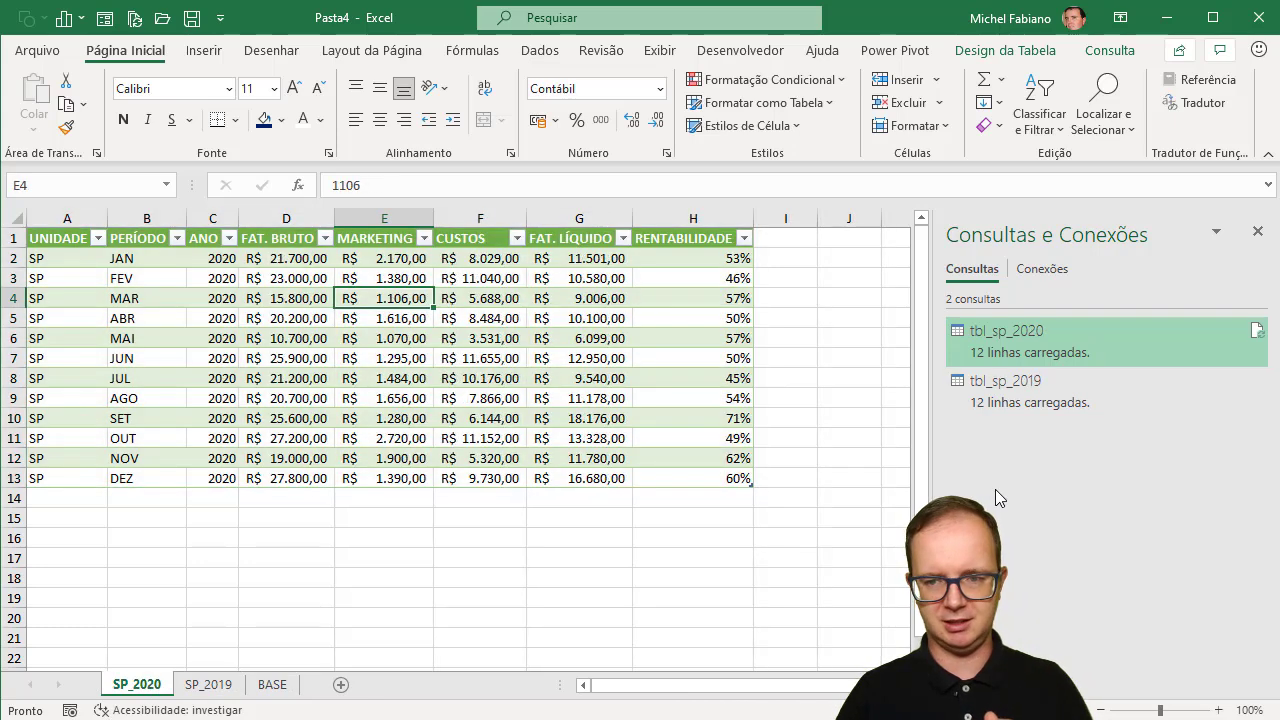
Duplicate tbl_sp_2020 and delete its Tipo Alterado1 and Linhas Filtradas steps to restore all 96 rows
right_click(1047, 342)
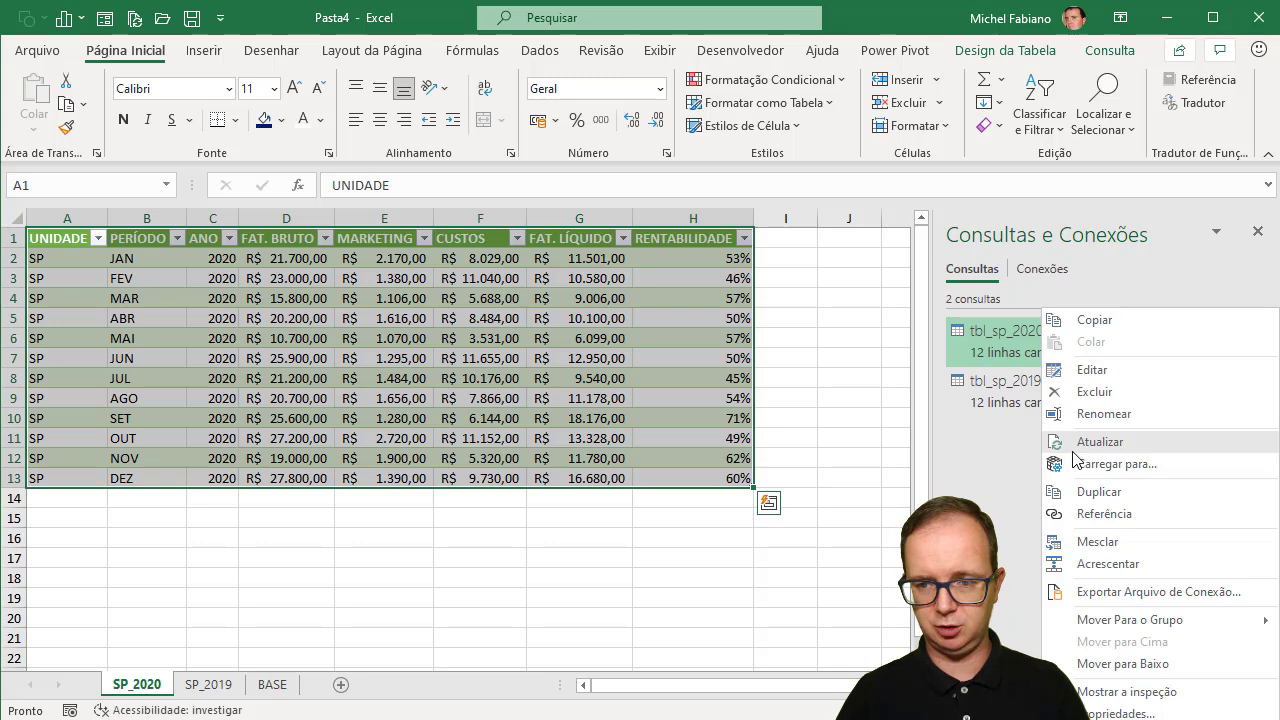
left_click(1083, 492)
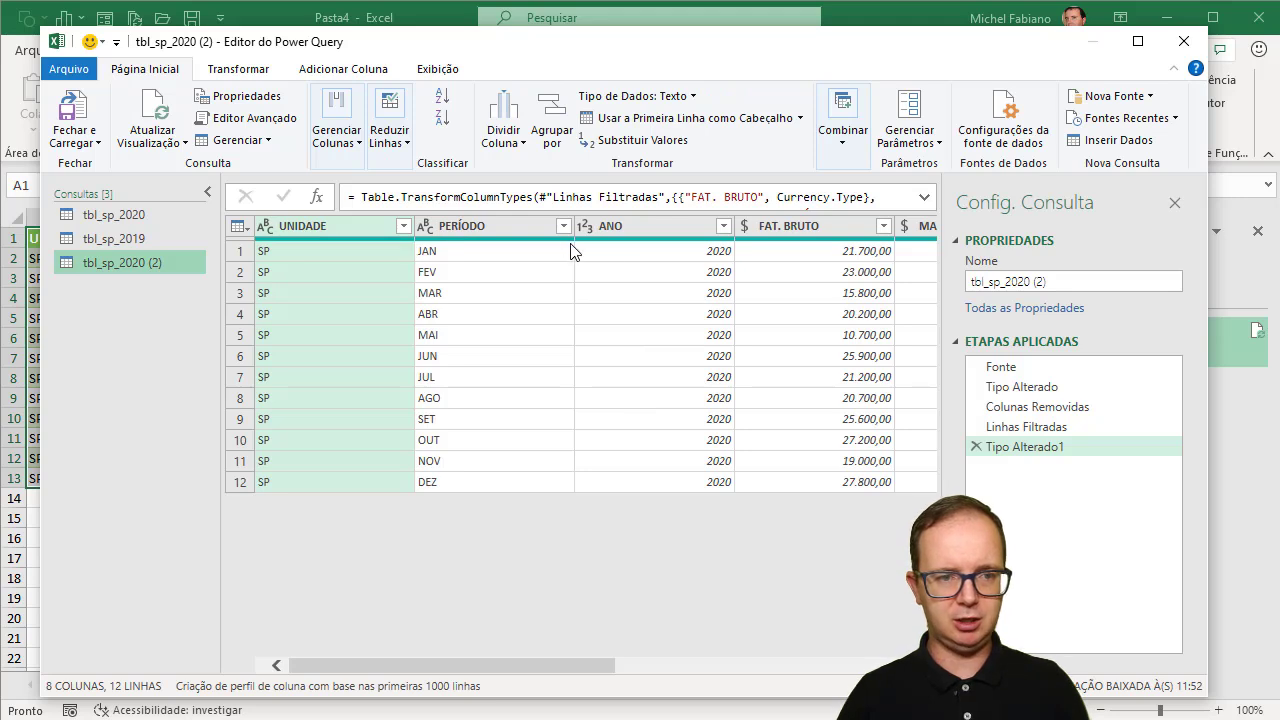
left_click(723, 227)
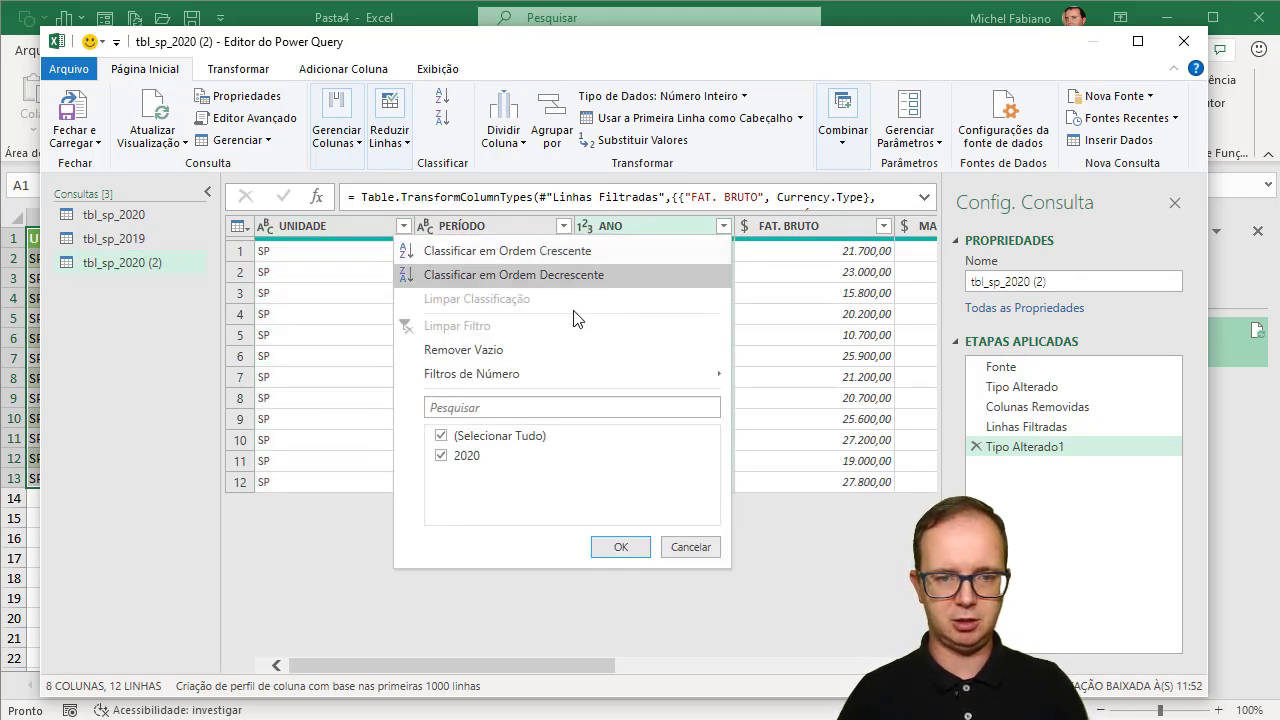
left_click(690, 546)
left_click(977, 447)
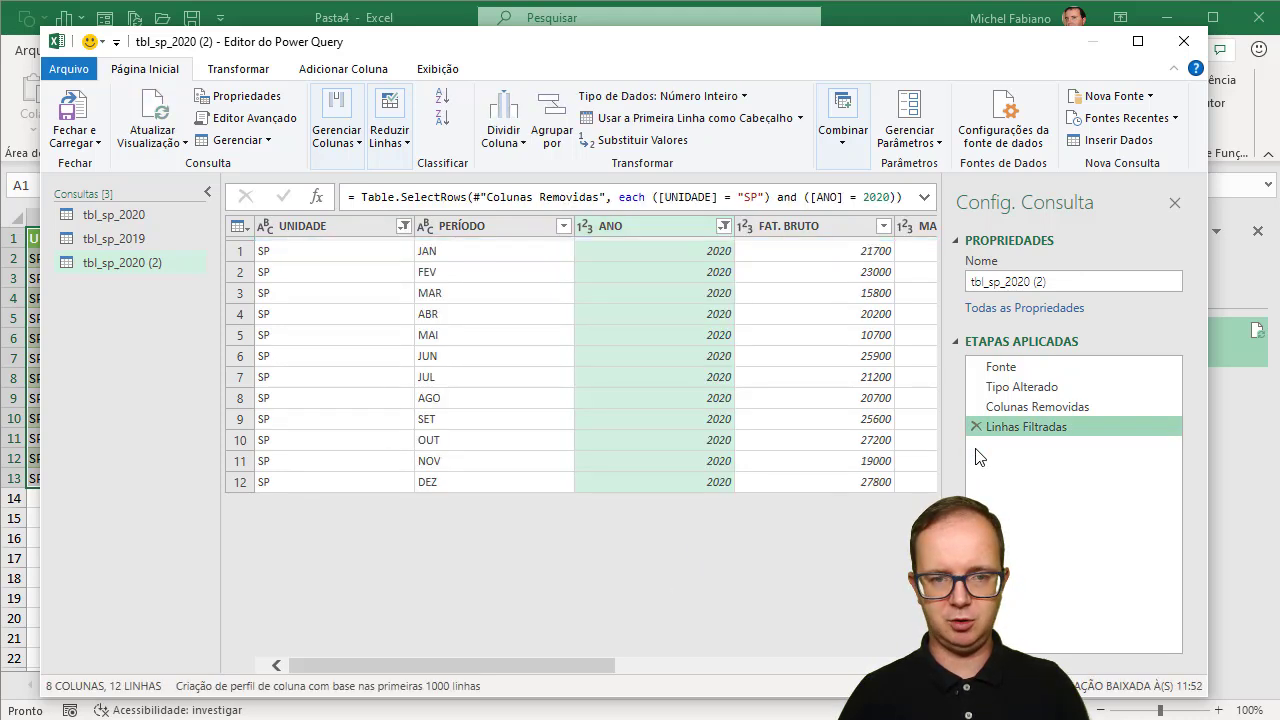
left_click(976, 426)
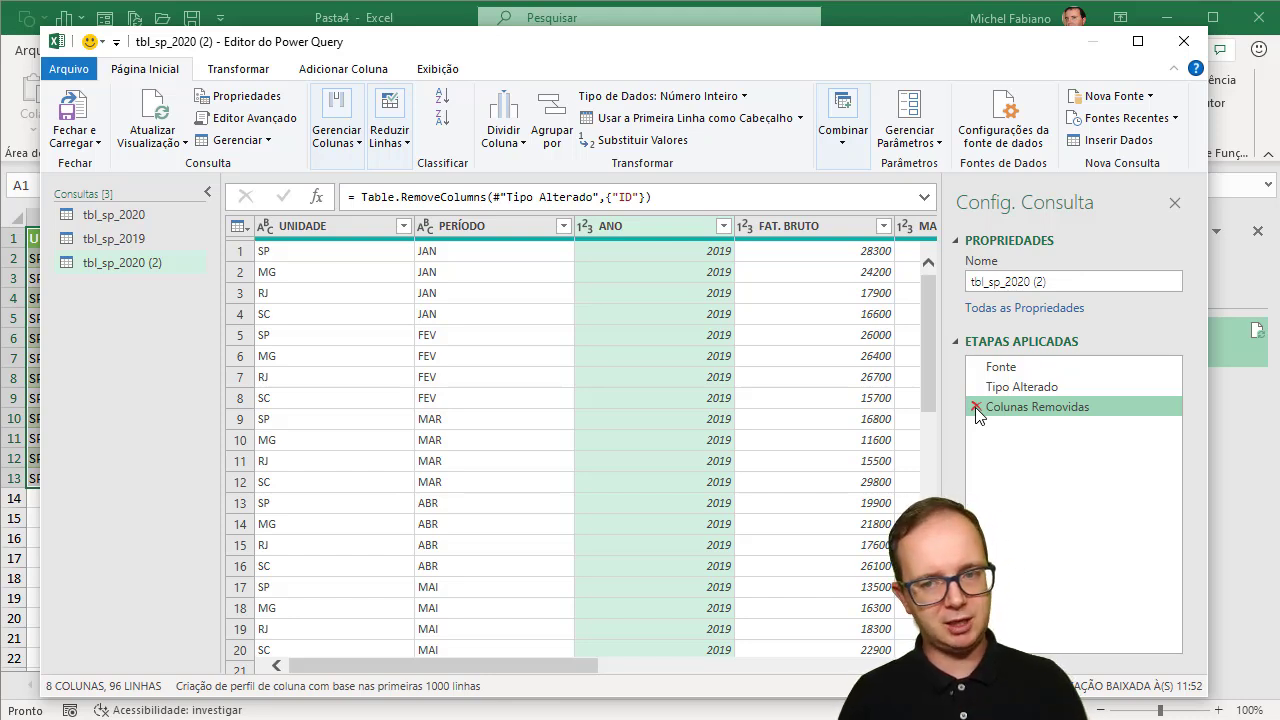
mouse_move(1022, 387)
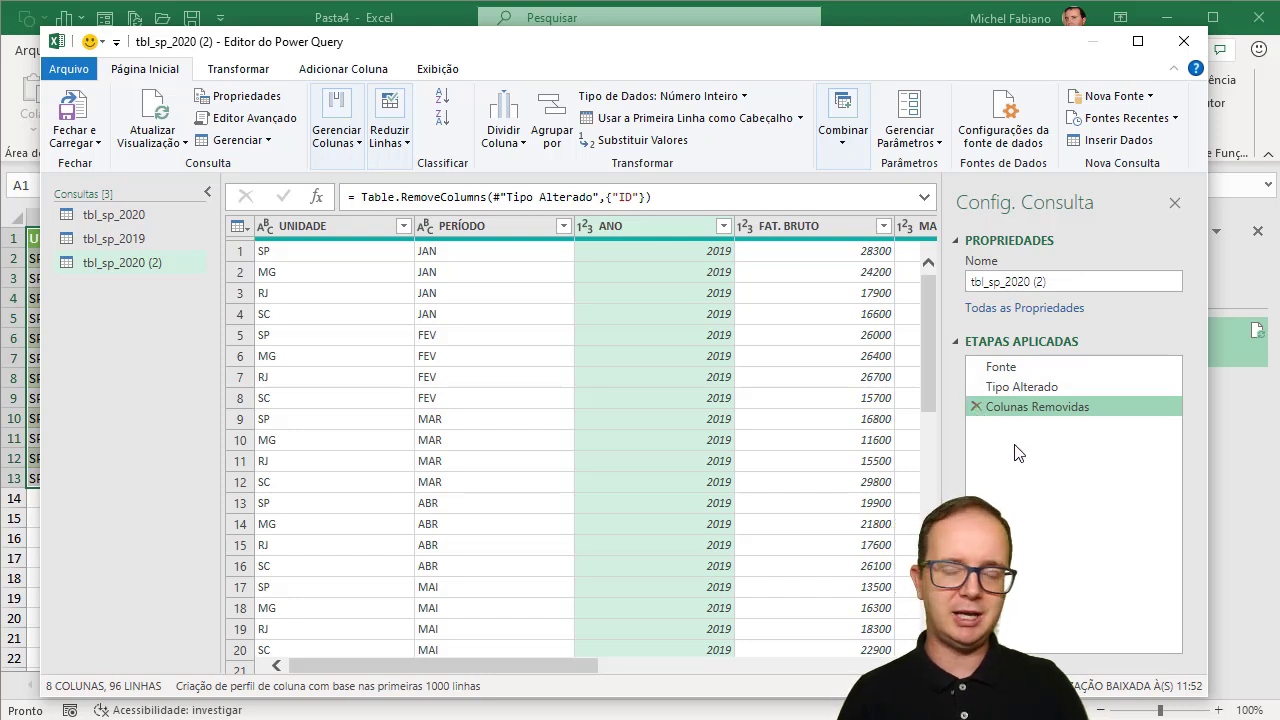
Filter the duplicated query to keep only ANO 2019 and UNIDADE SP rows
left_click(725, 228)
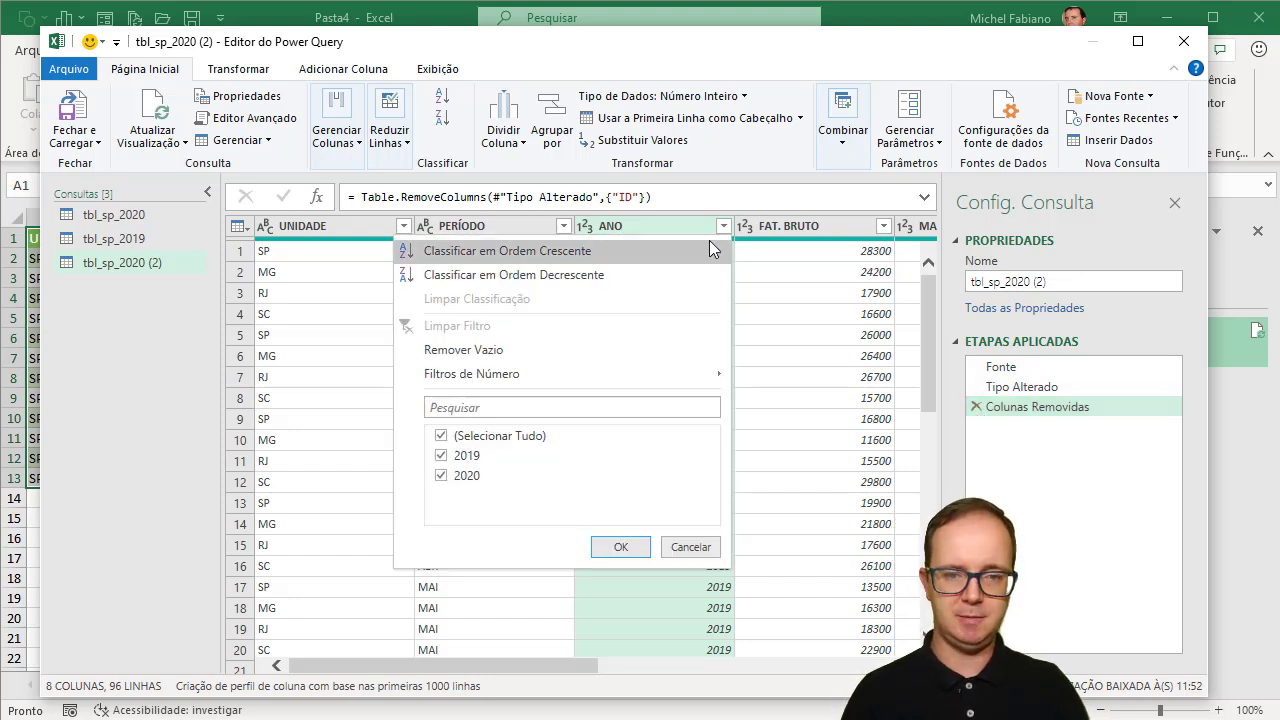
left_click(441, 436)
left_click(441, 476)
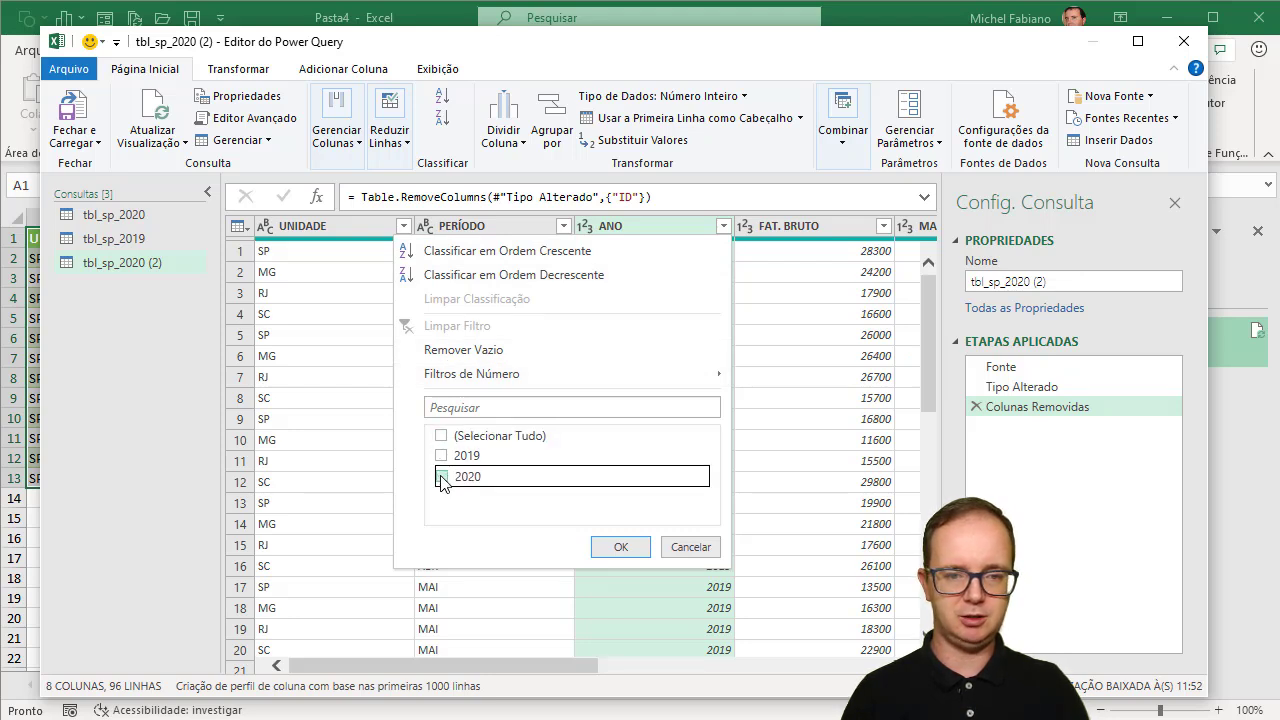
left_click(622, 547)
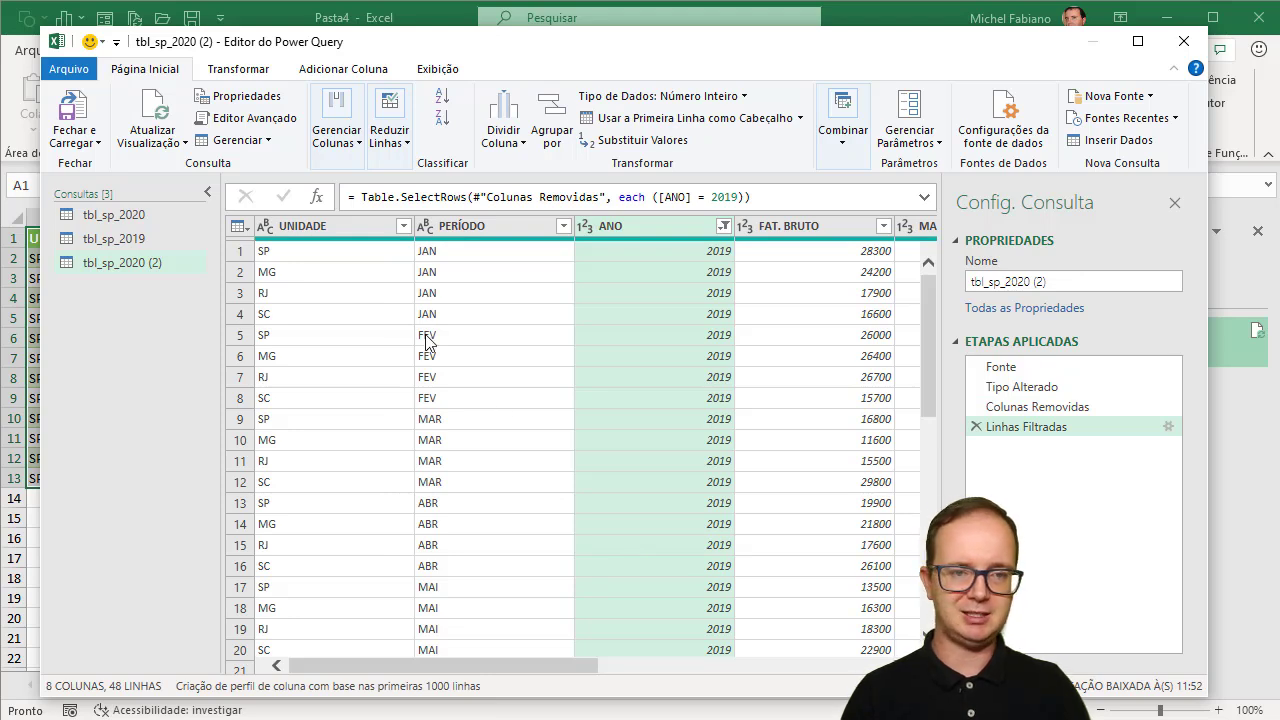
left_click(563, 226)
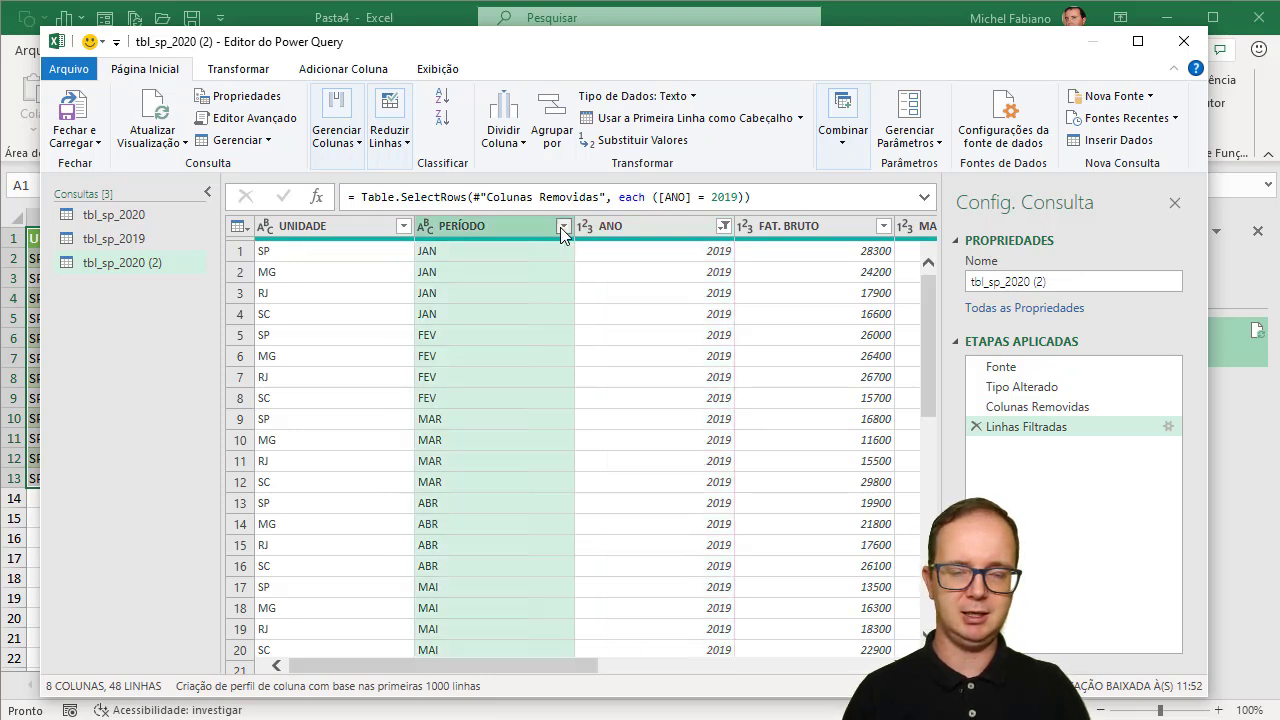
left_click(559, 227)
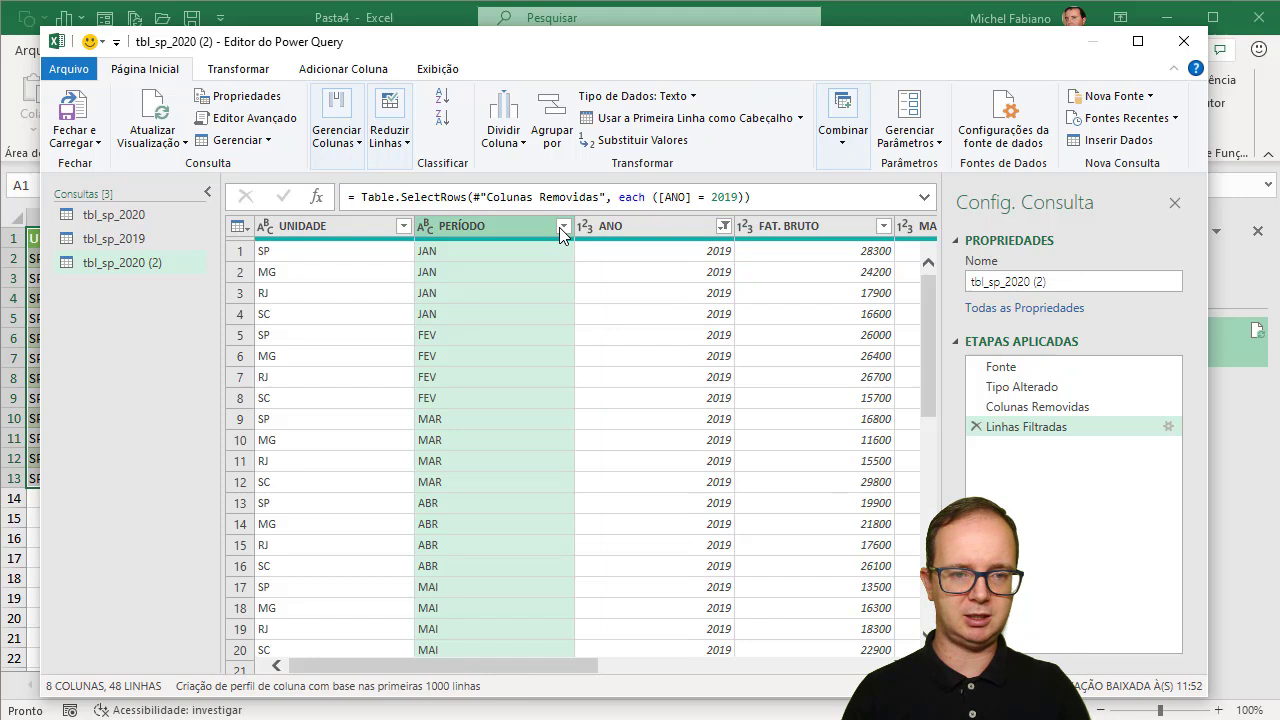
left_click(402, 226)
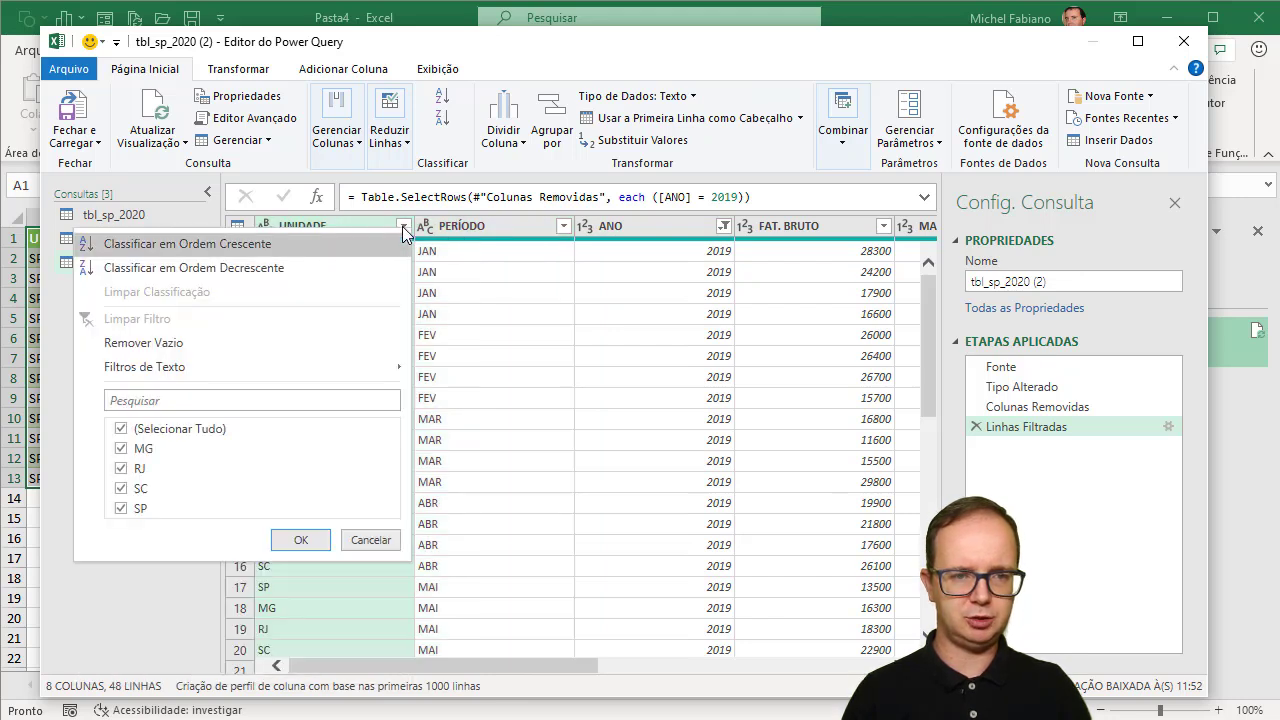
left_click(122, 430)
left_click(122, 511)
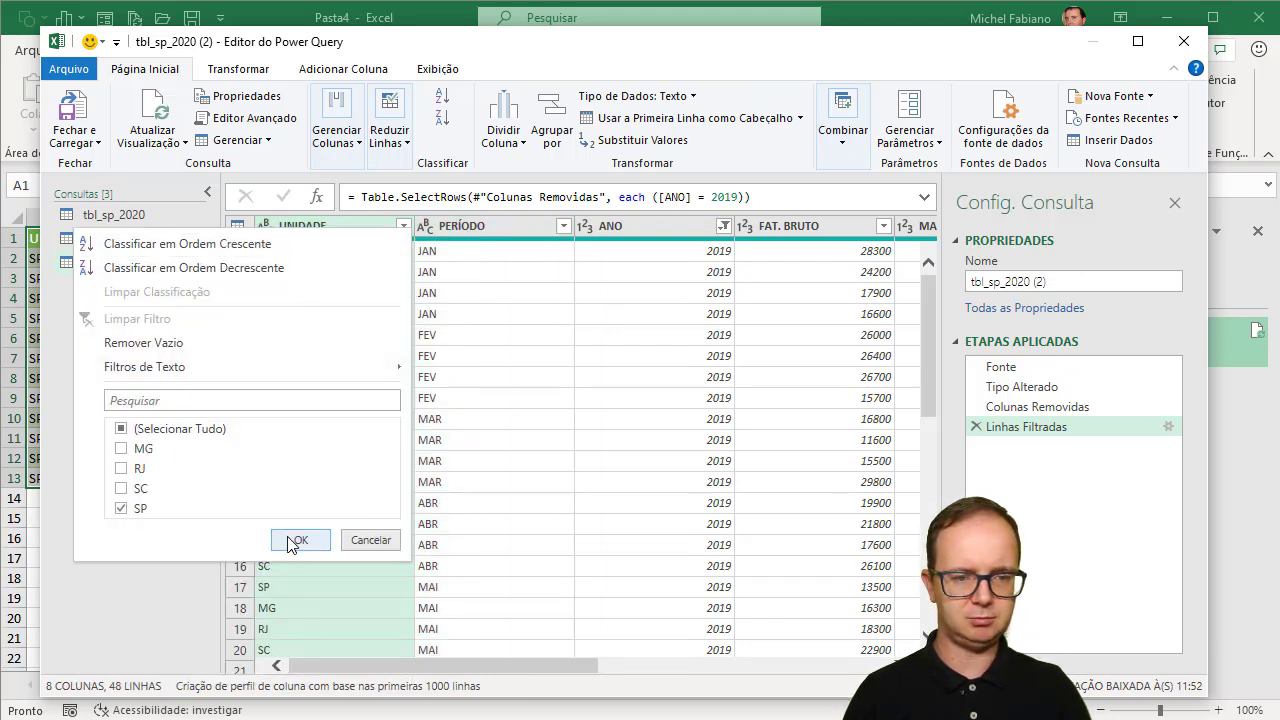
left_click(298, 539)
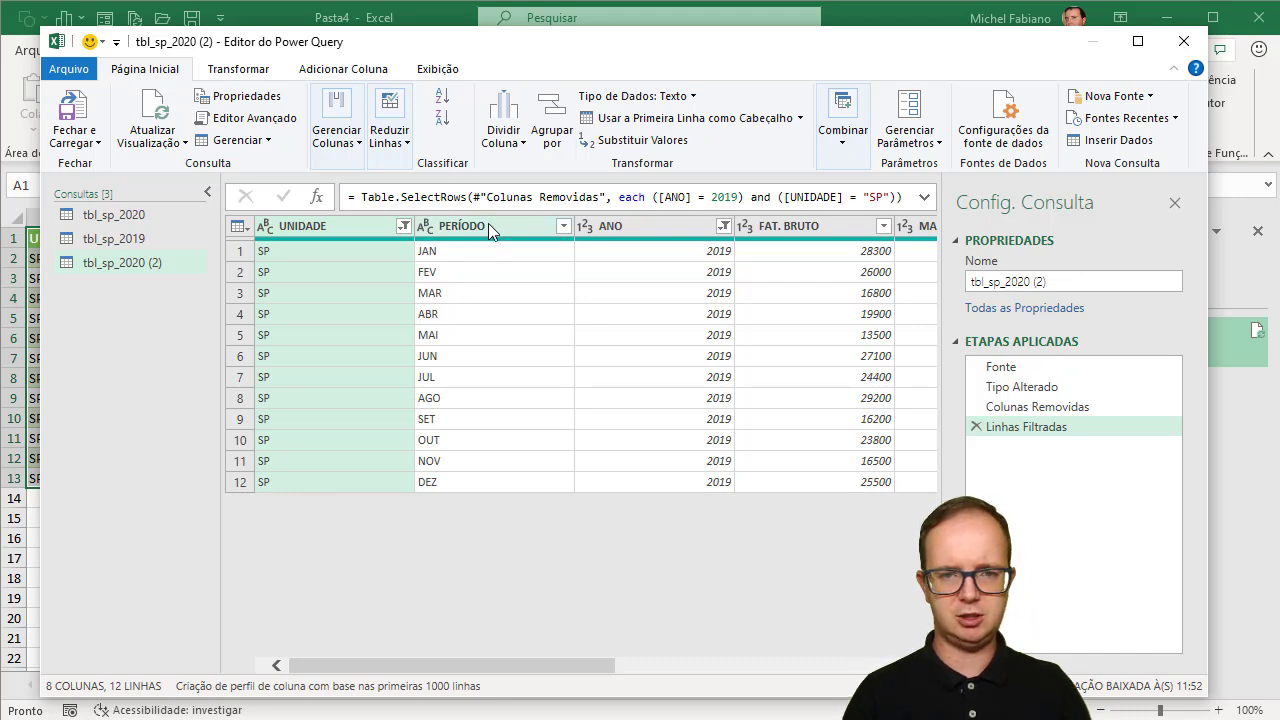
Remove the UNIDADE column and load tbl_sp_2020 (2) to its own sheet
right_click(340, 225)
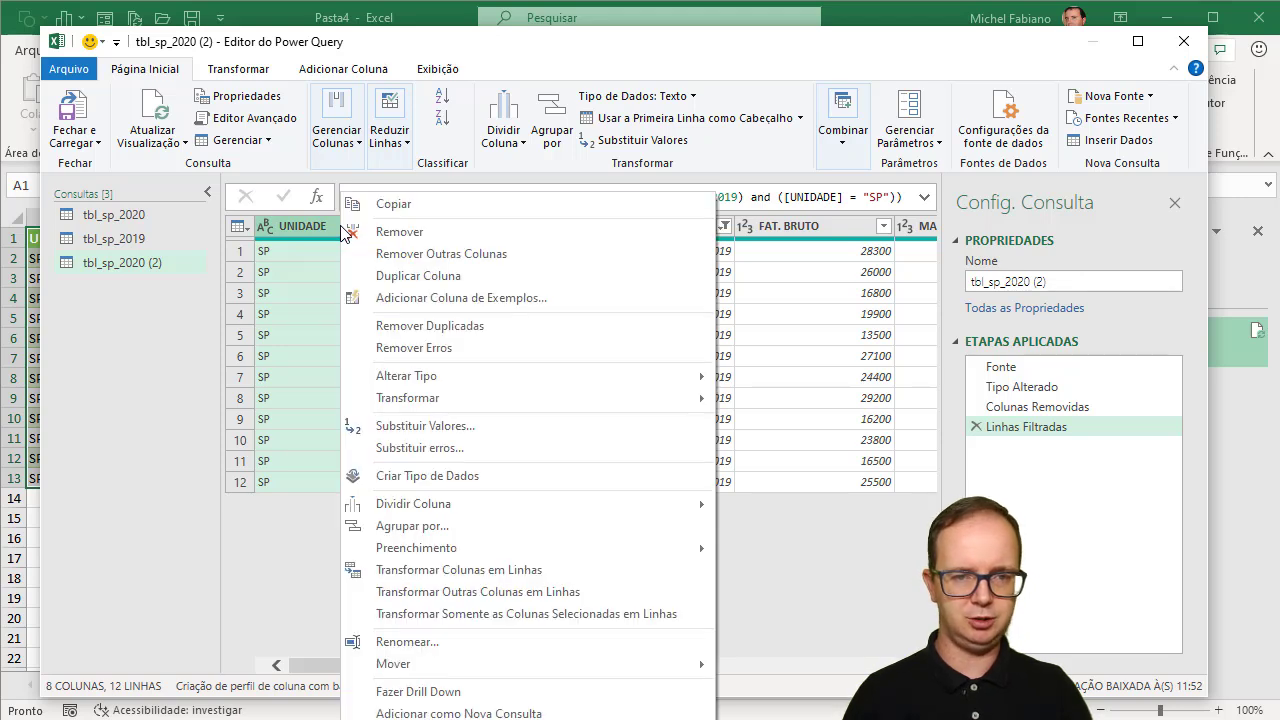
left_click(407, 230)
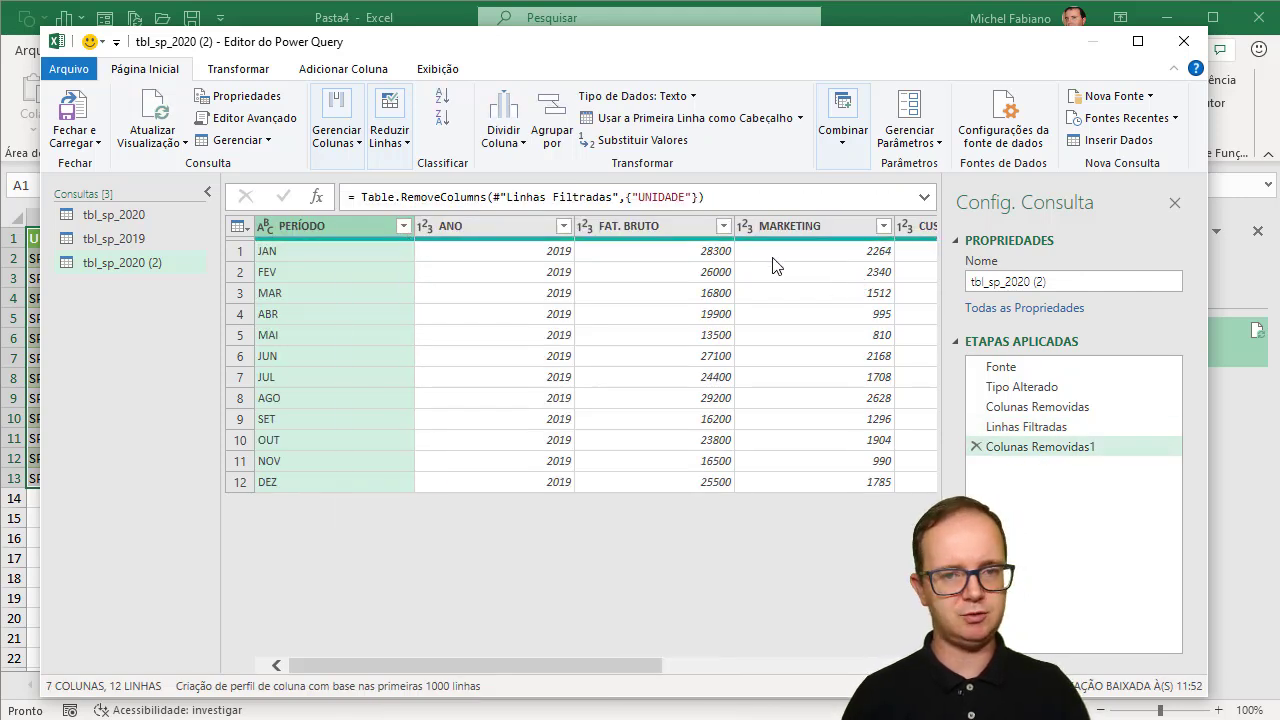
left_click(75, 137)
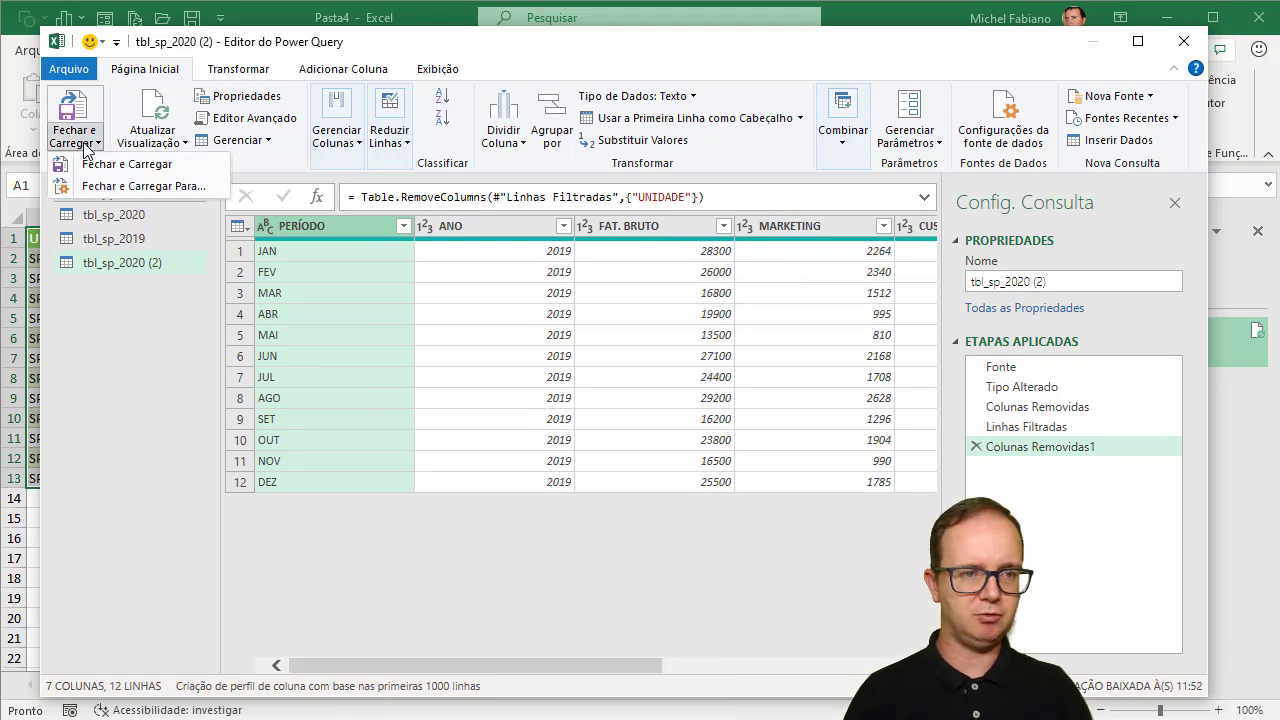
left_click(112, 165)
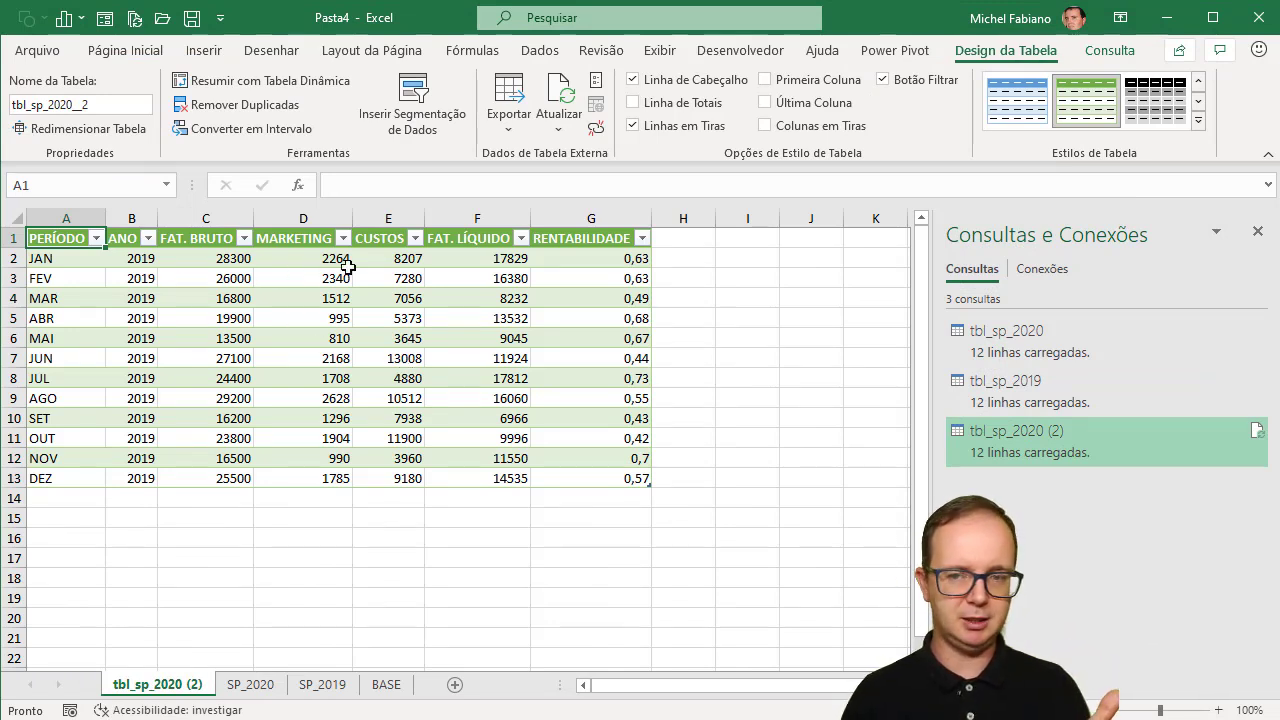
mouse_move(1010, 440)
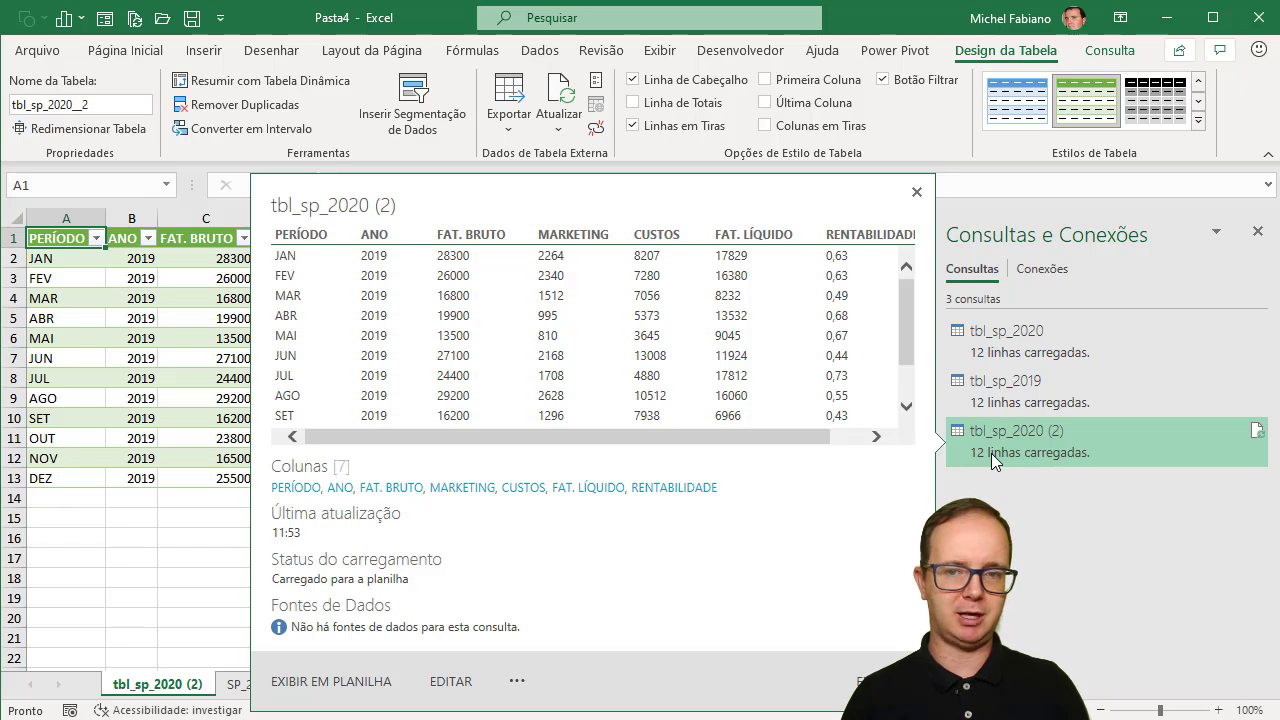
Rename the query tbl_sp_2020 (2) to tbl_sp_2020_OP_02 by replacing '(2)' with '_OP_02'
right_click(991, 453)
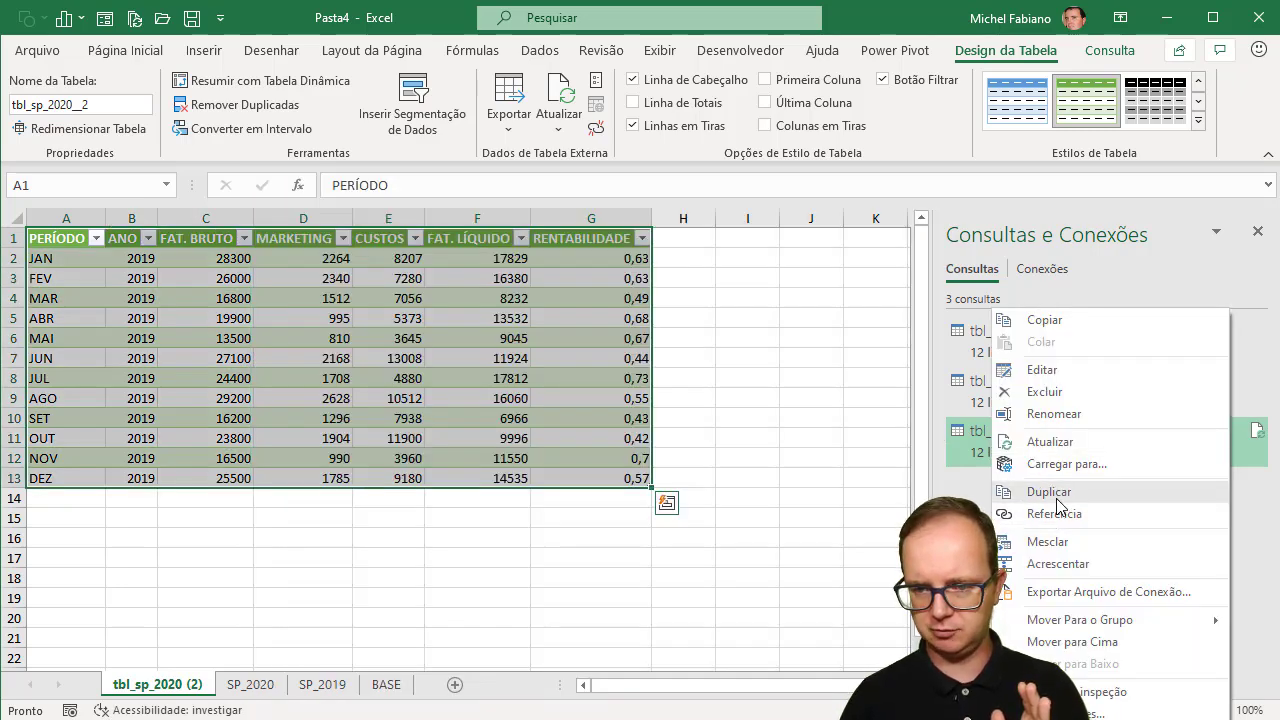
left_click(1071, 413)
left_click(1063, 430)
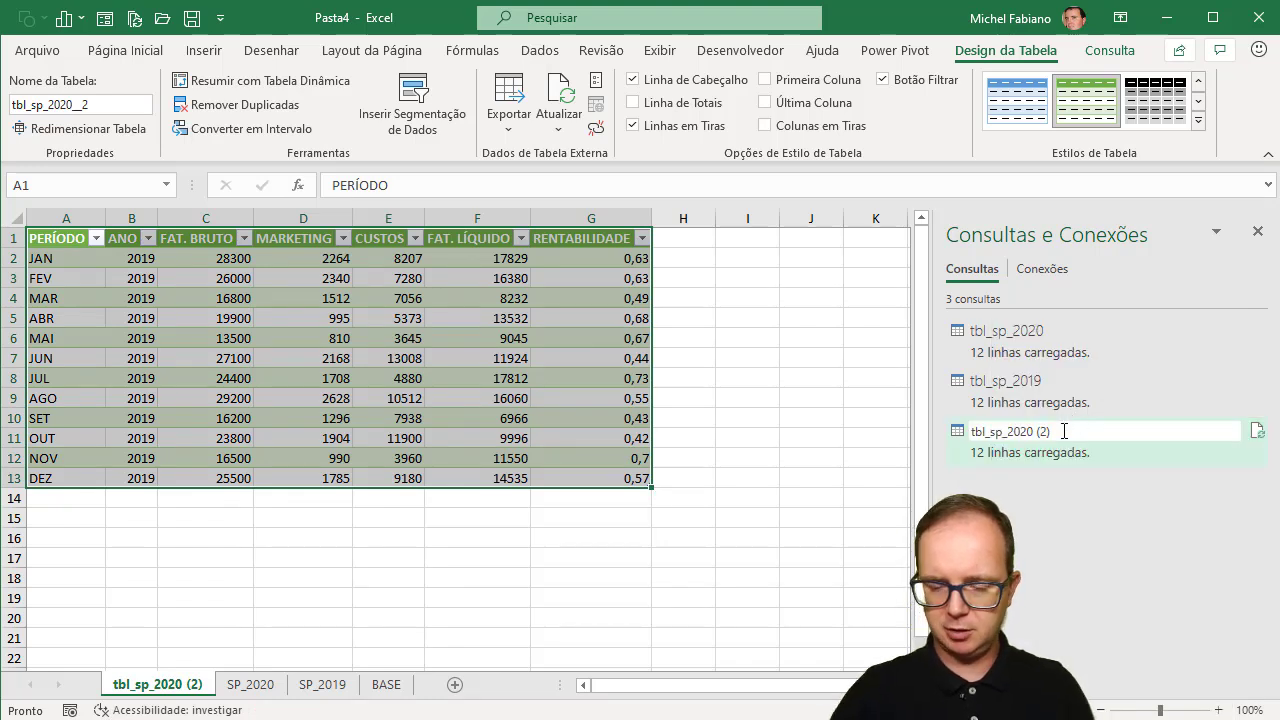
key("BackSpace")
key("BackSpace")
key("BackSpace")
key("BackSpace")
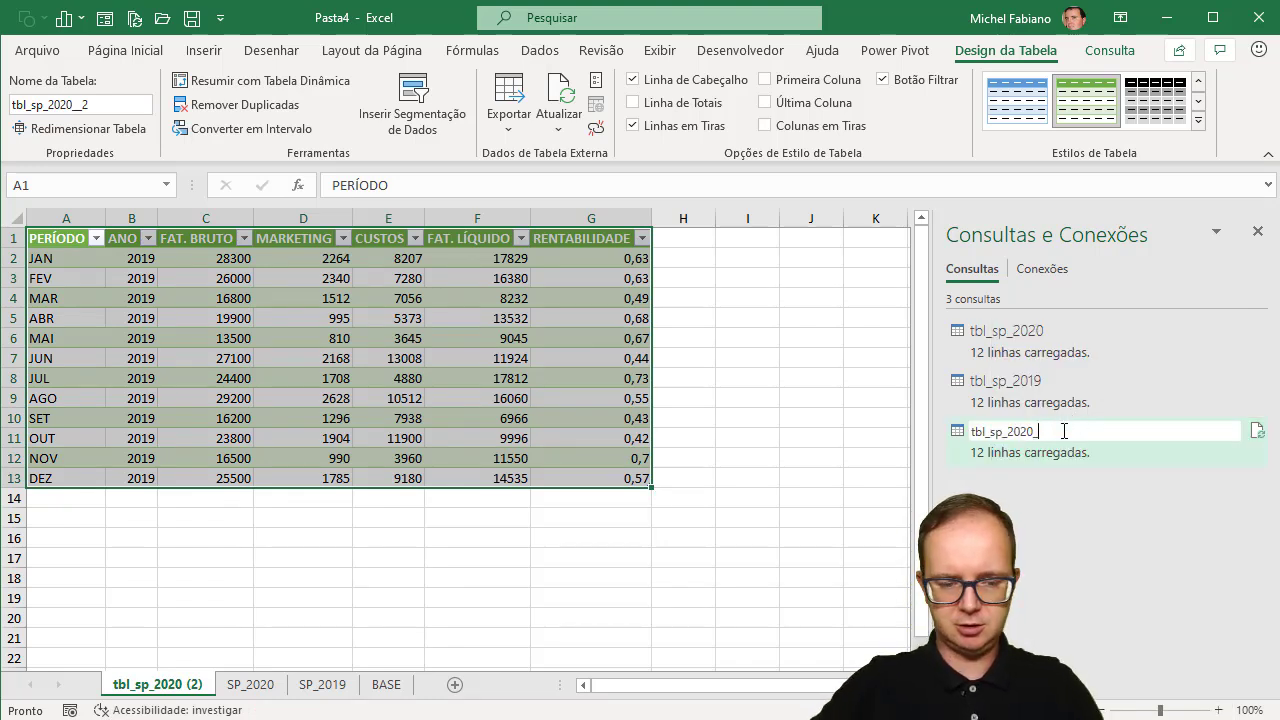
type("_OP")
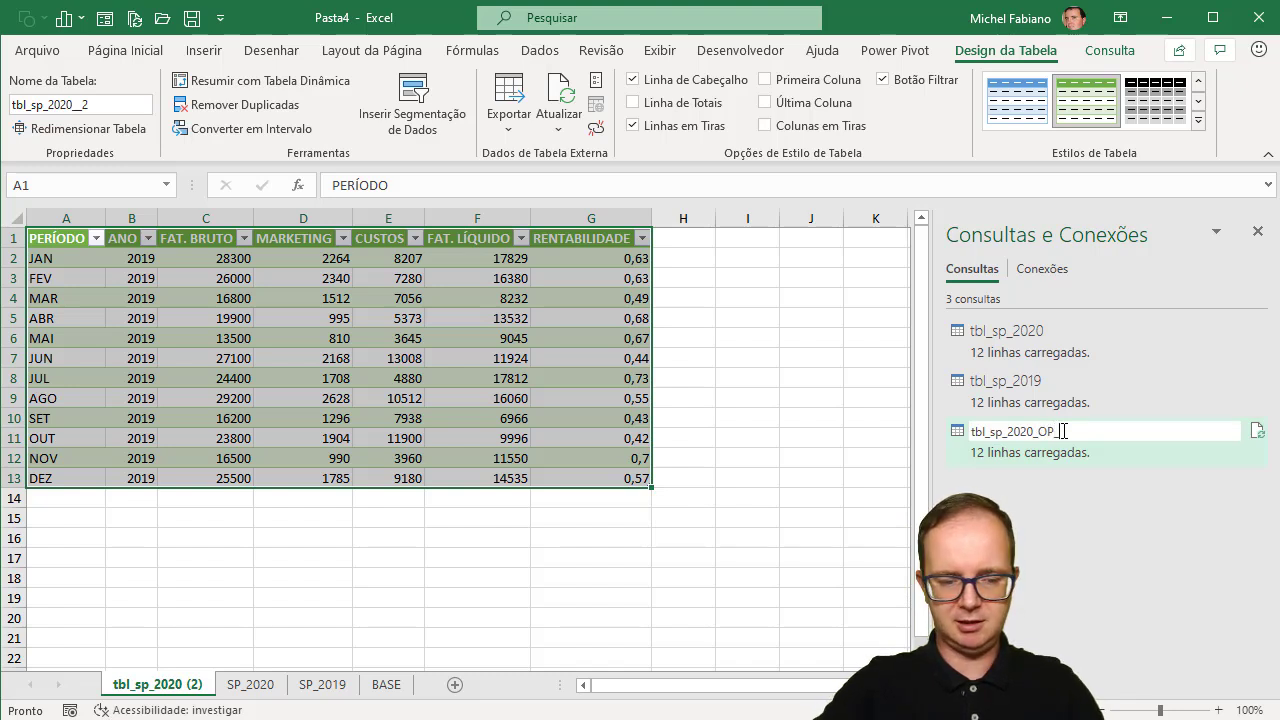
type("_02")
key("Return")
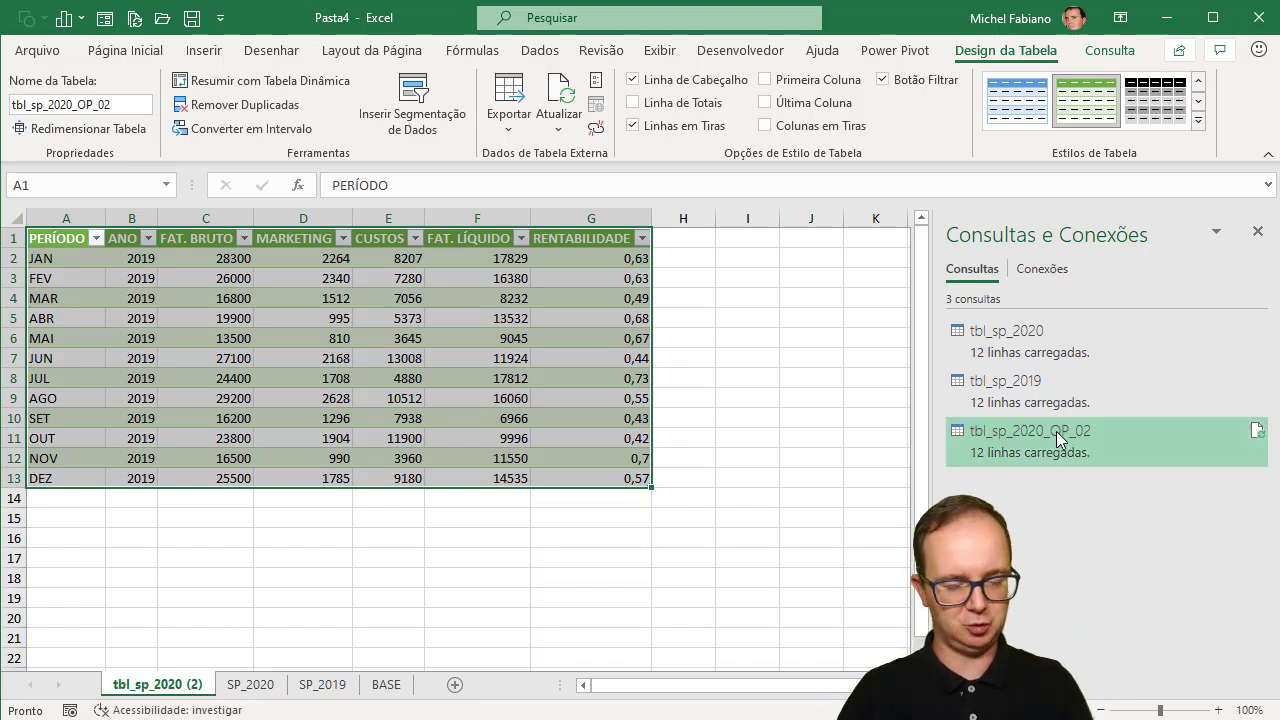
Duplicate the tbl_sp_2020_OP_02 query and delete its applied steps back to Fonte
right_click(1049, 442)
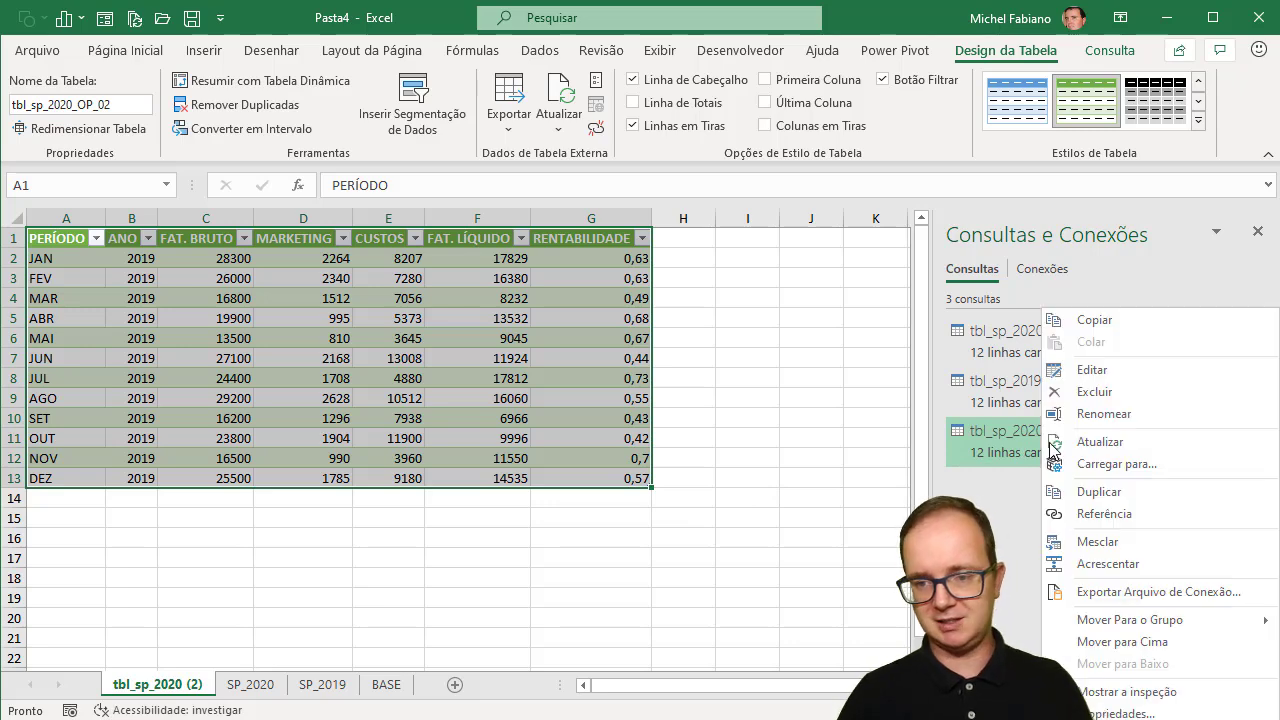
left_click(1098, 491)
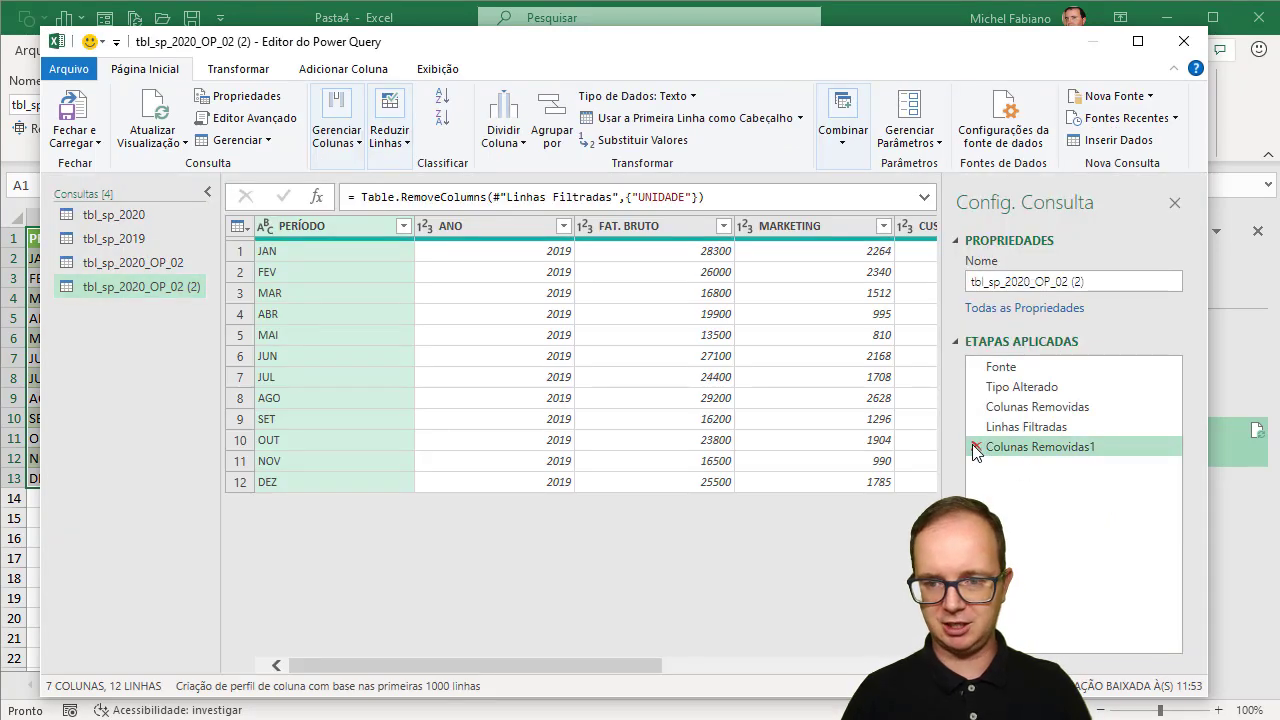
left_click(975, 446)
left_click(976, 427)
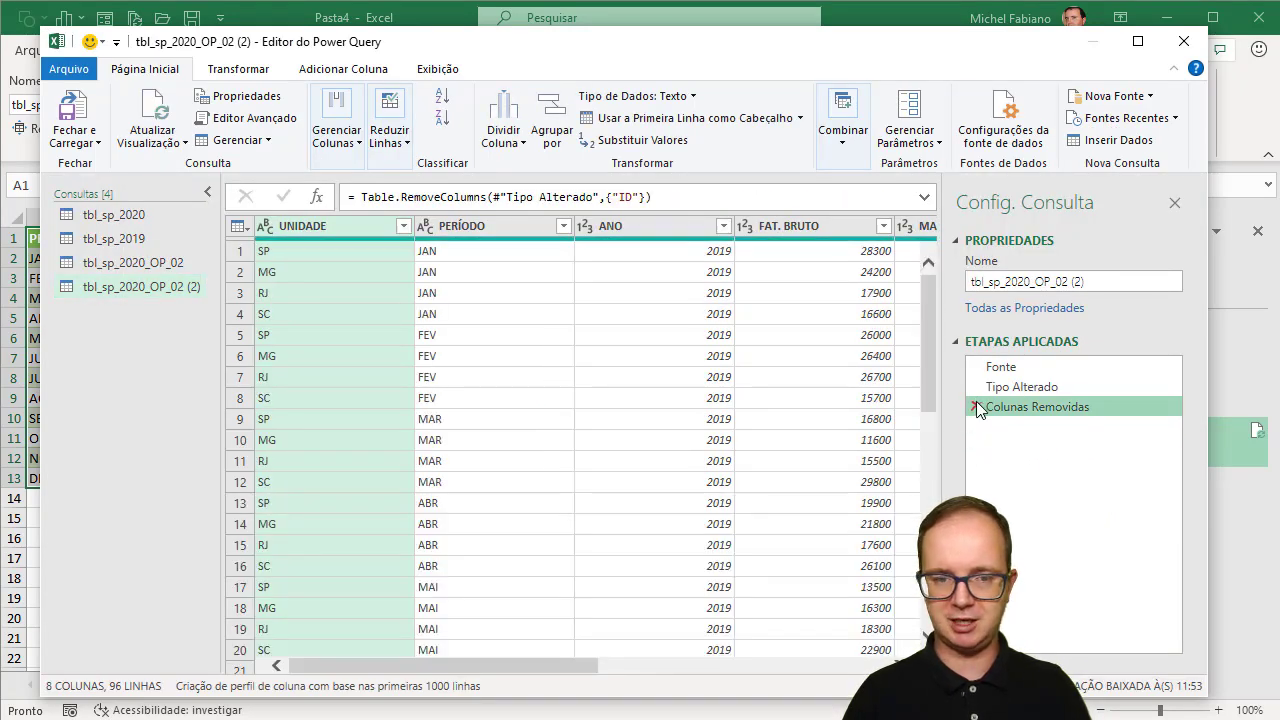
left_click(976, 403)
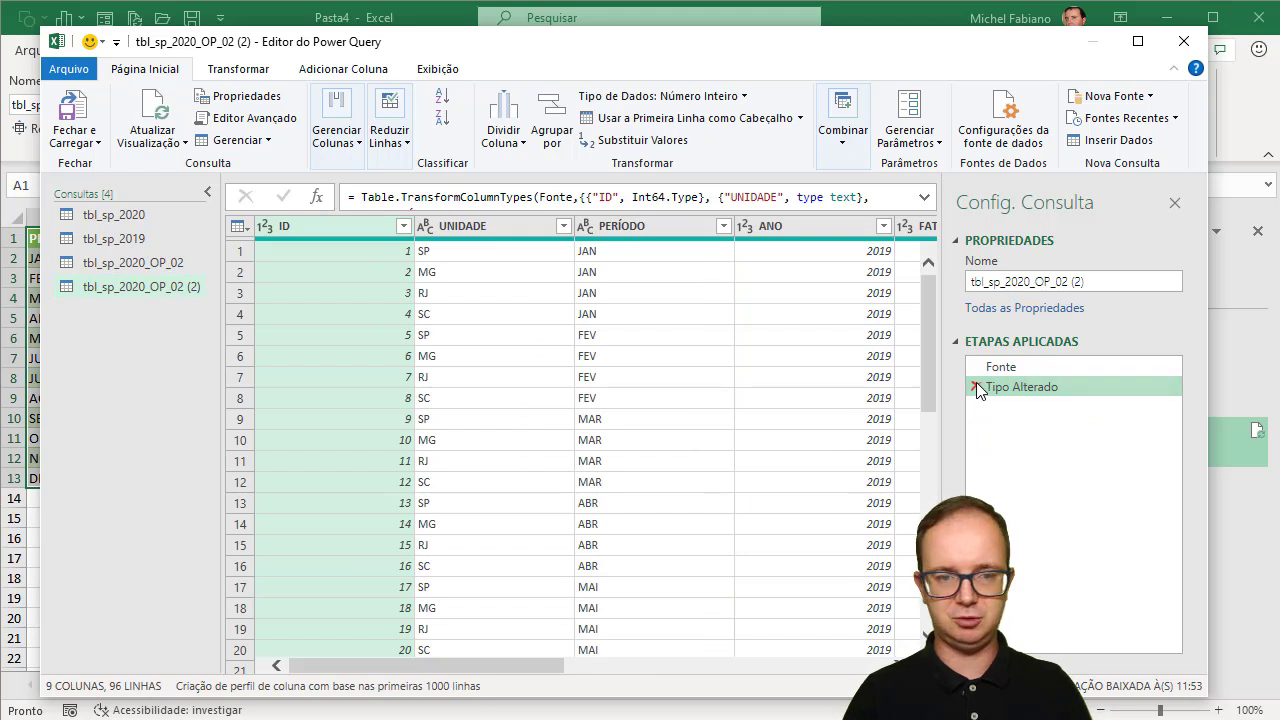
left_click(976, 386)
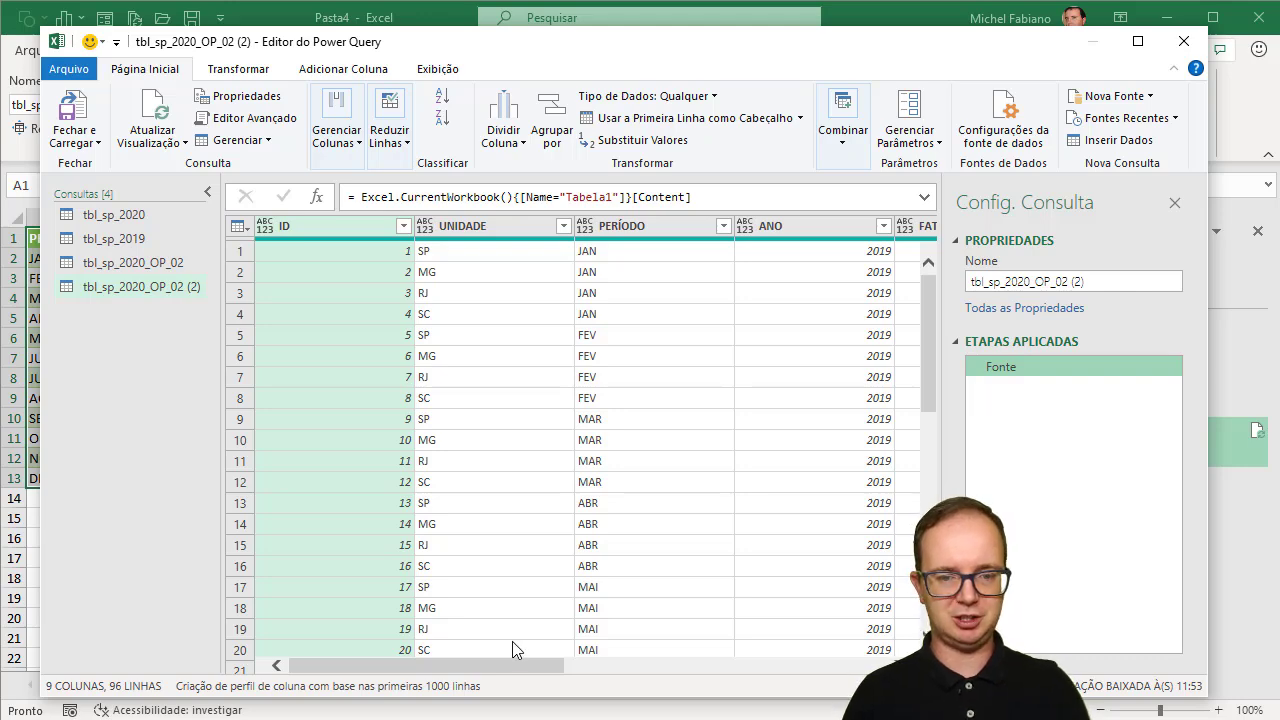
left_click_drag(515, 665, 837, 665)
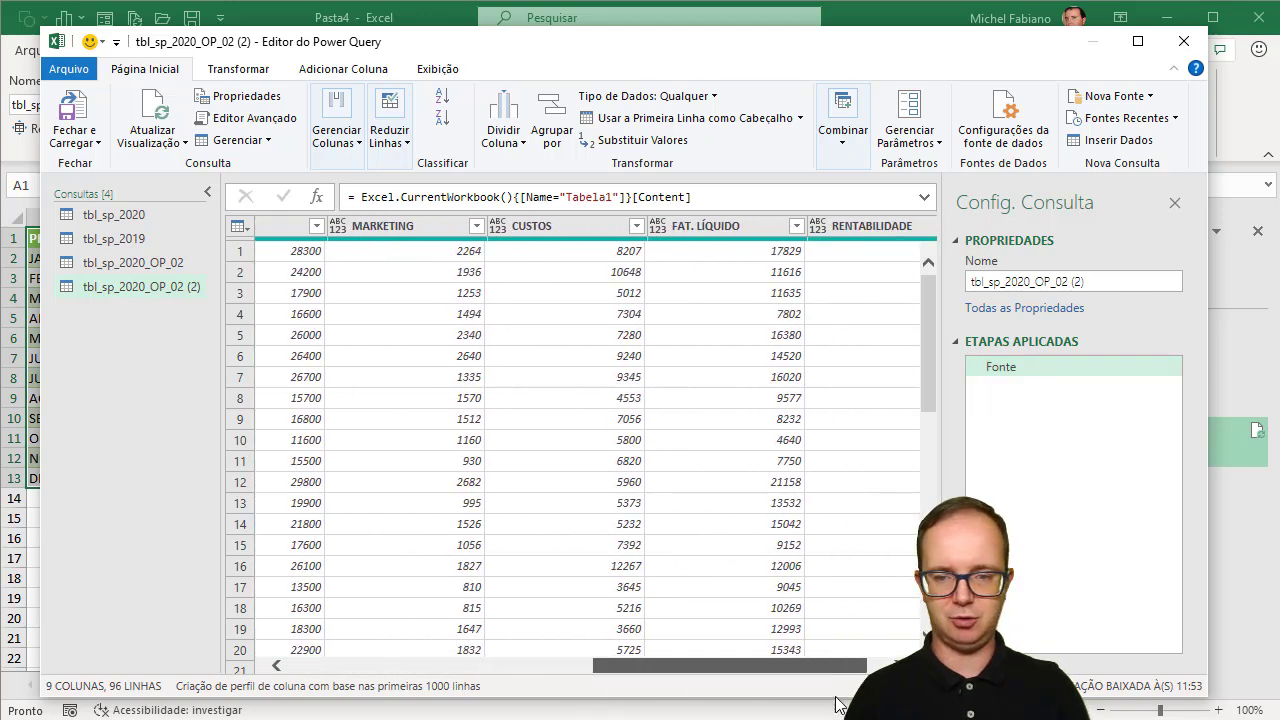
left_click_drag(750, 665, 428, 657)
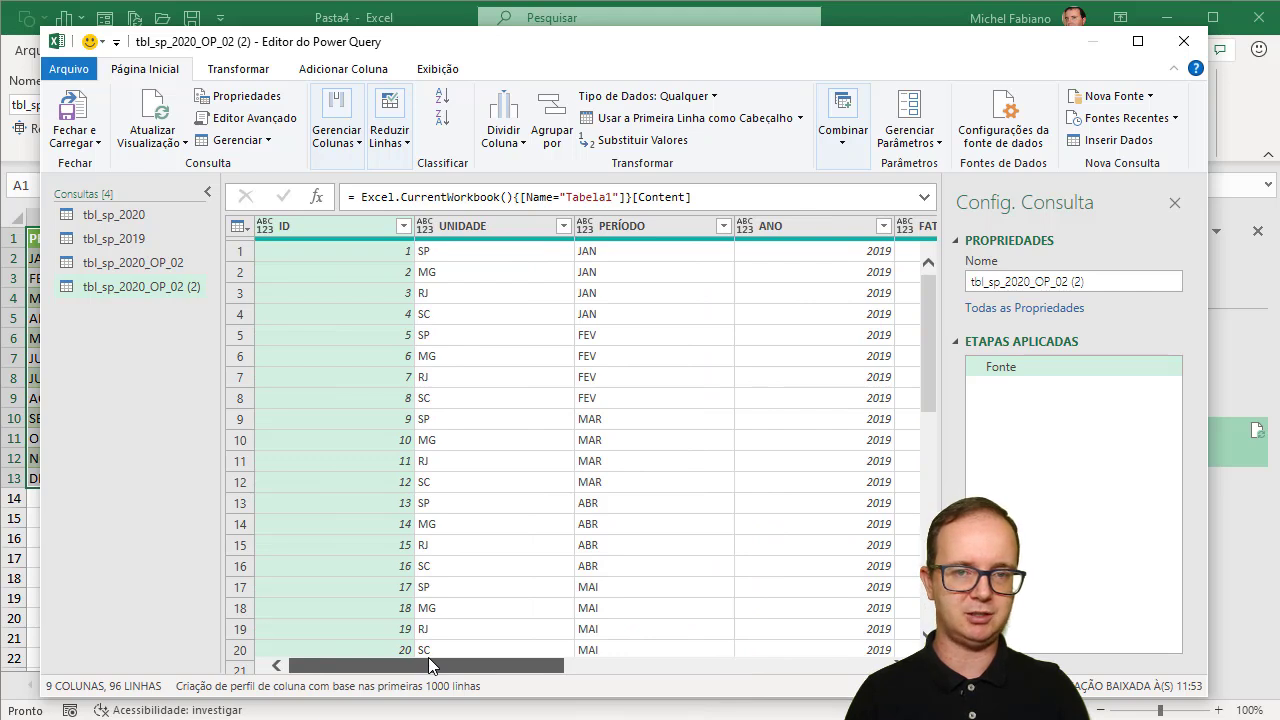
Remove the ID column, filter UNIDADE to SP only, and load the query
right_click(329, 221)
left_click(387, 249)
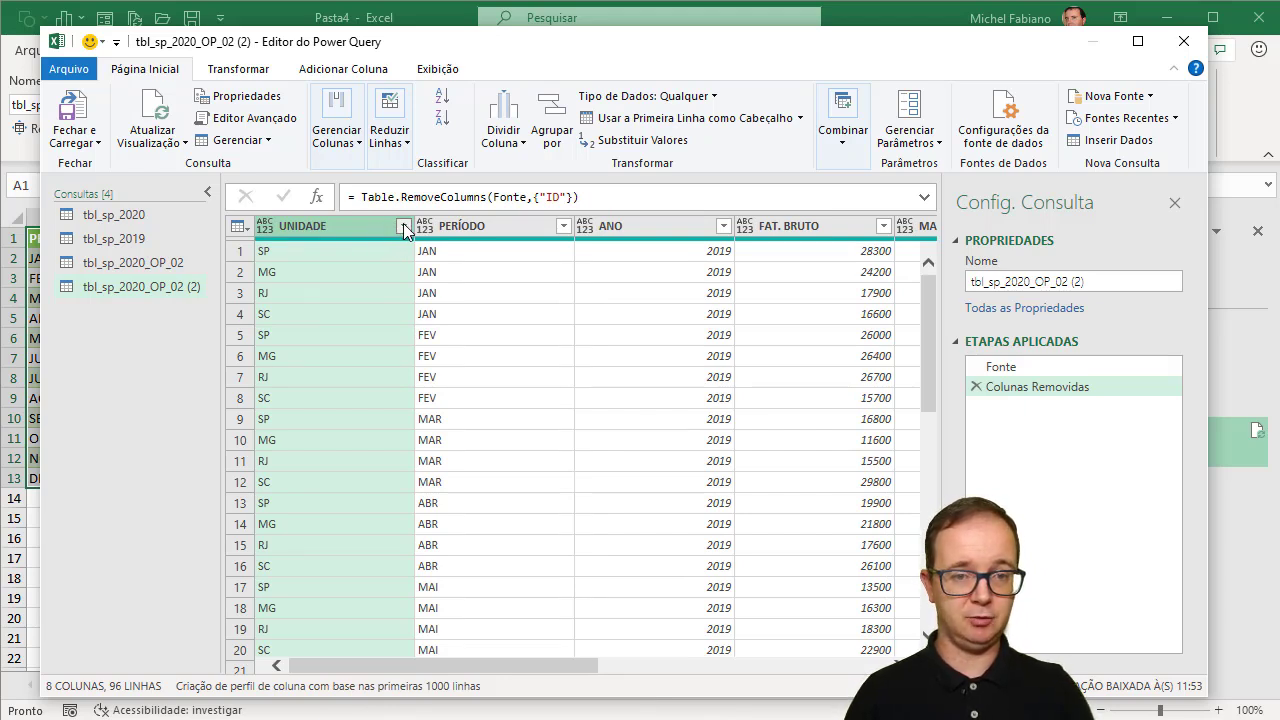
left_click(404, 227)
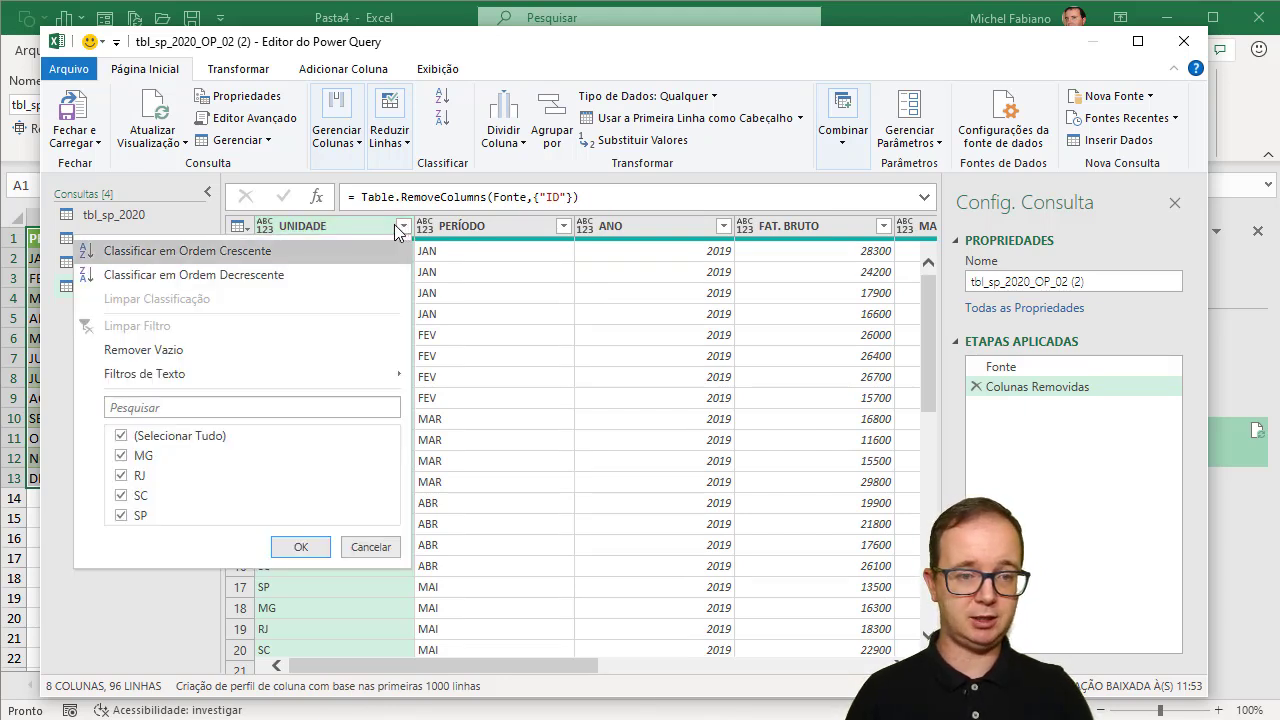
left_click(121, 438)
left_click(121, 458)
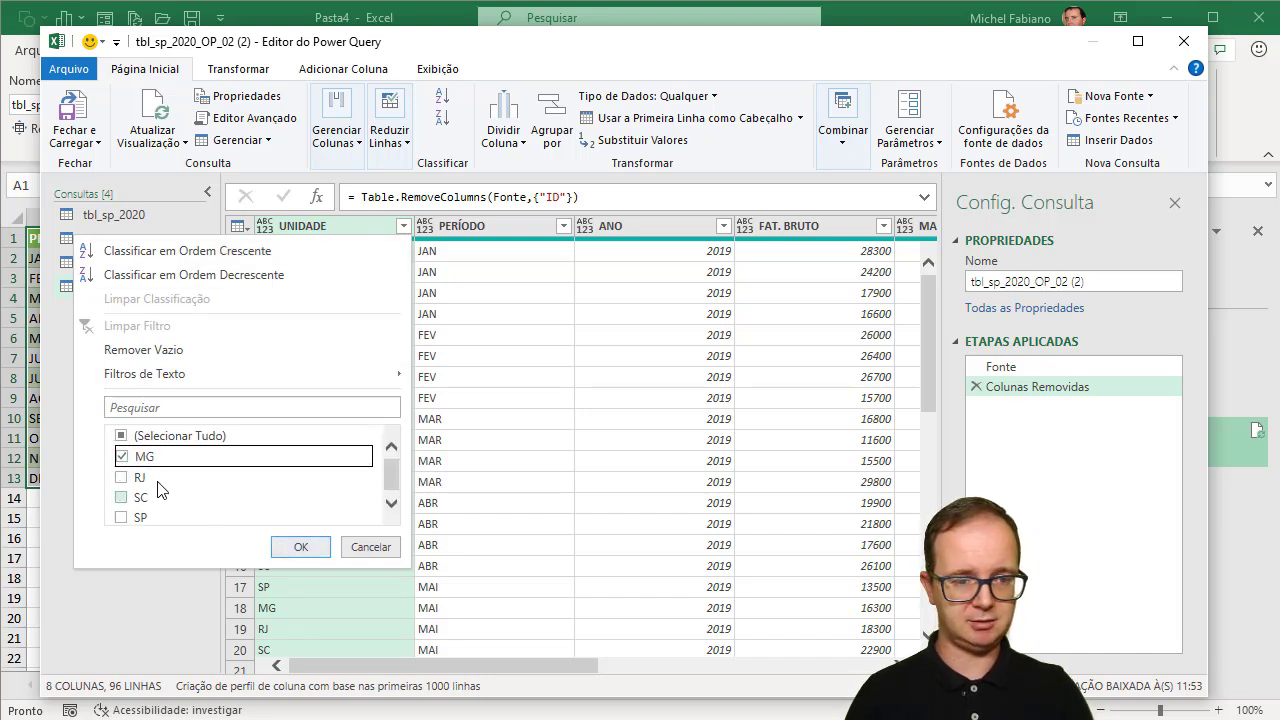
left_click(121, 517)
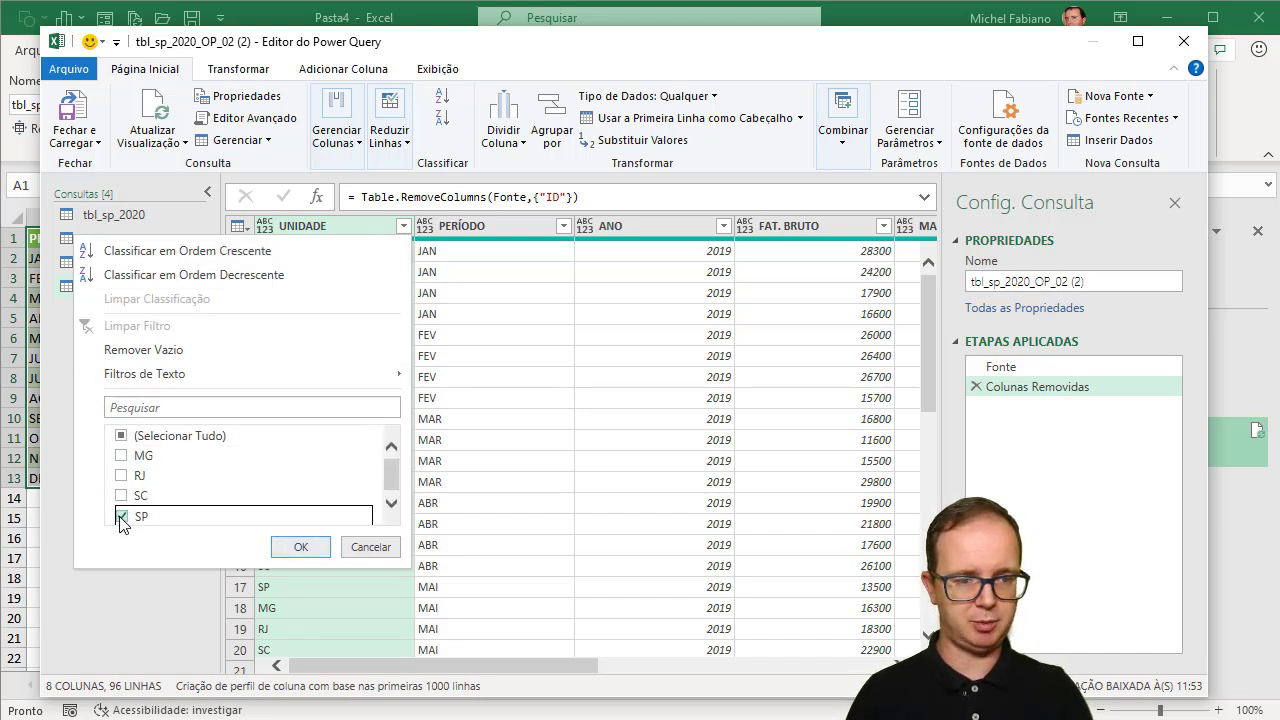
left_click(300, 547)
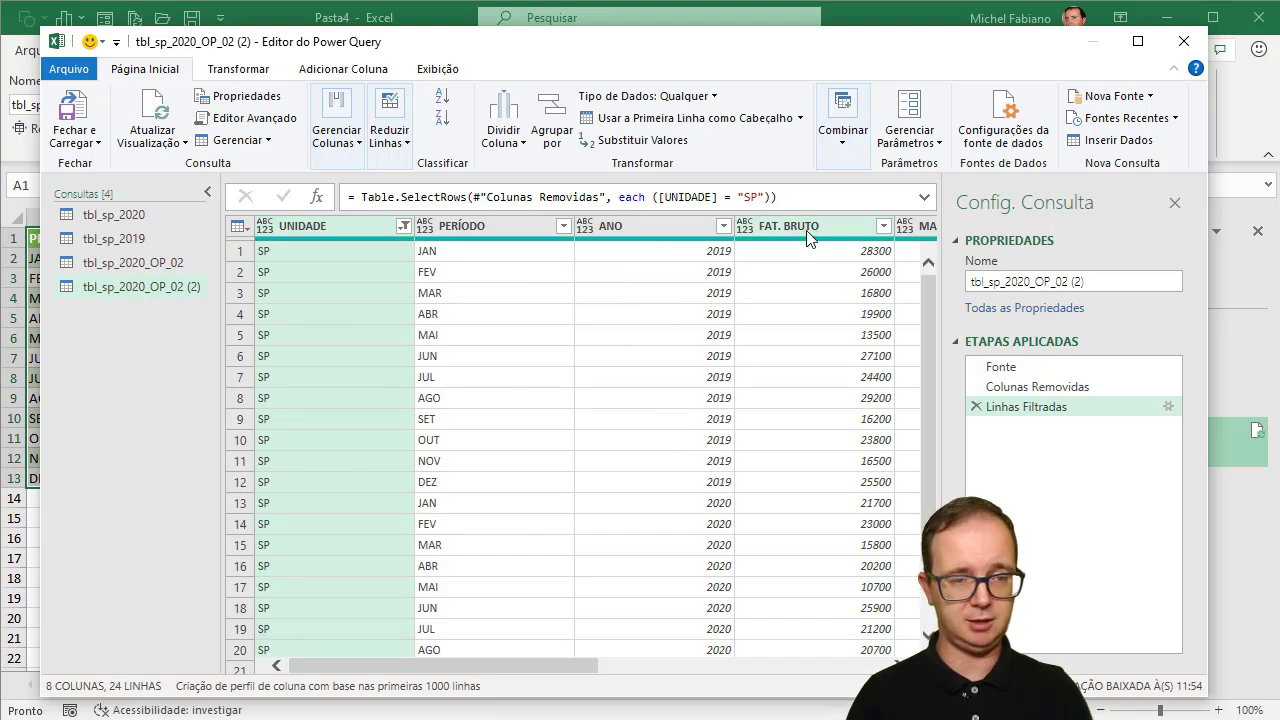
left_click(80, 115)
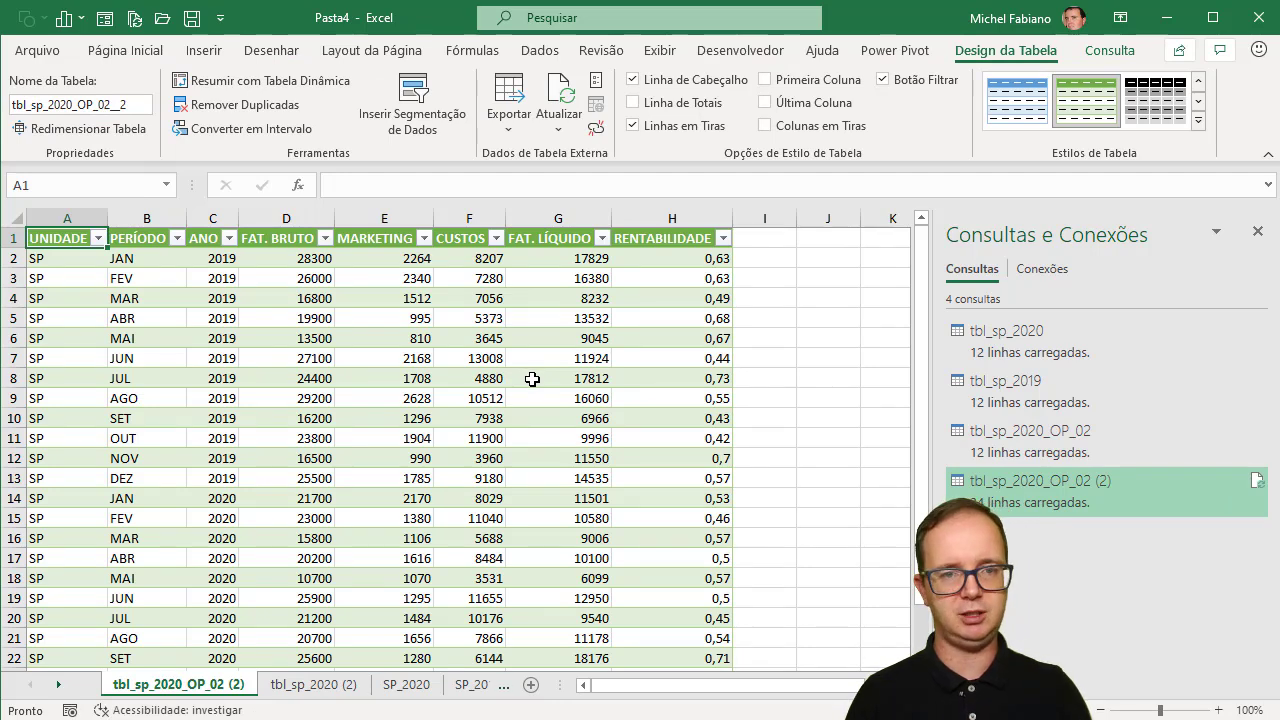
Create a pivot on a new sheet with PERÍODO as rows, summed FAT. BRUTO, and ANO as filter
left_click(270, 81)
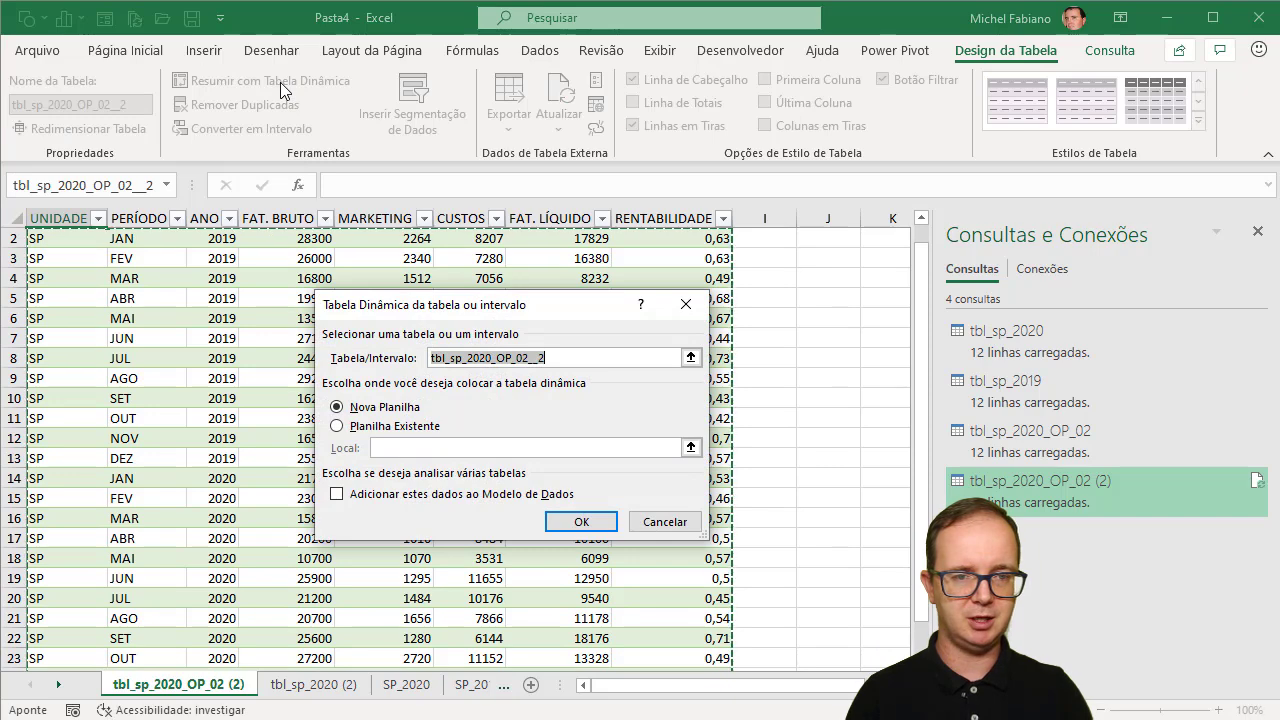
left_click(585, 522)
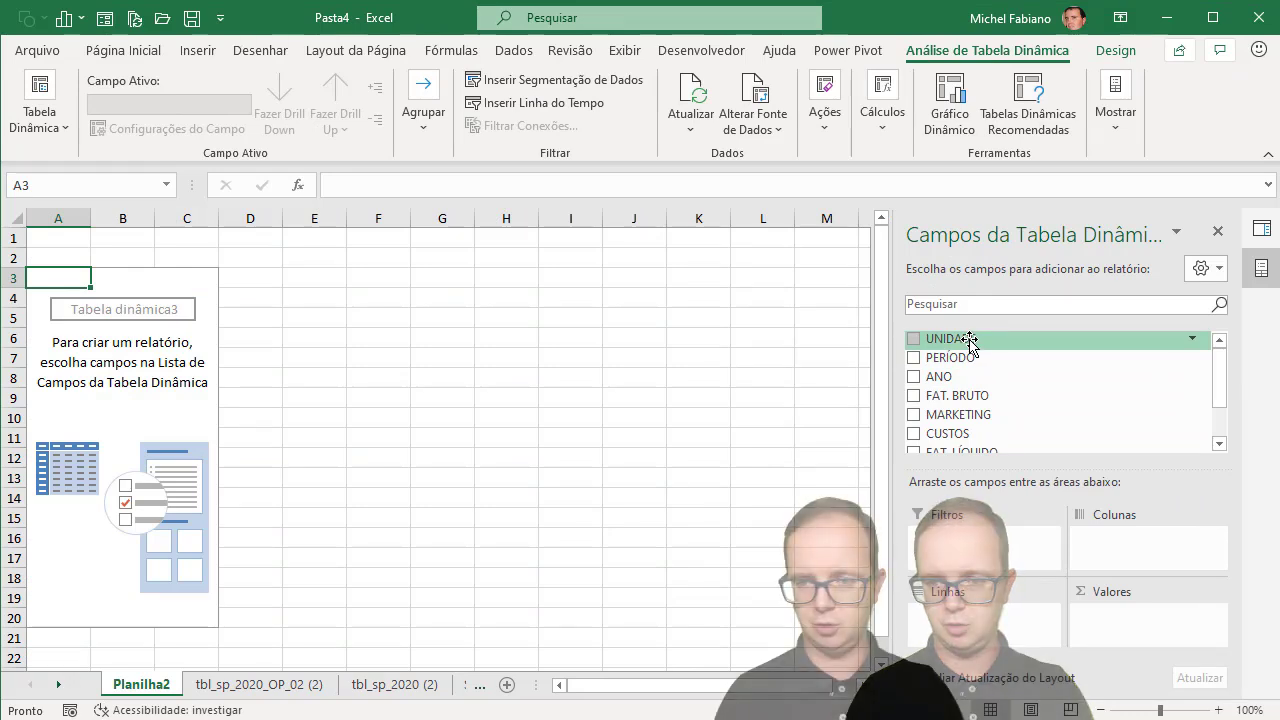
left_click_drag(970, 340, 987, 568)
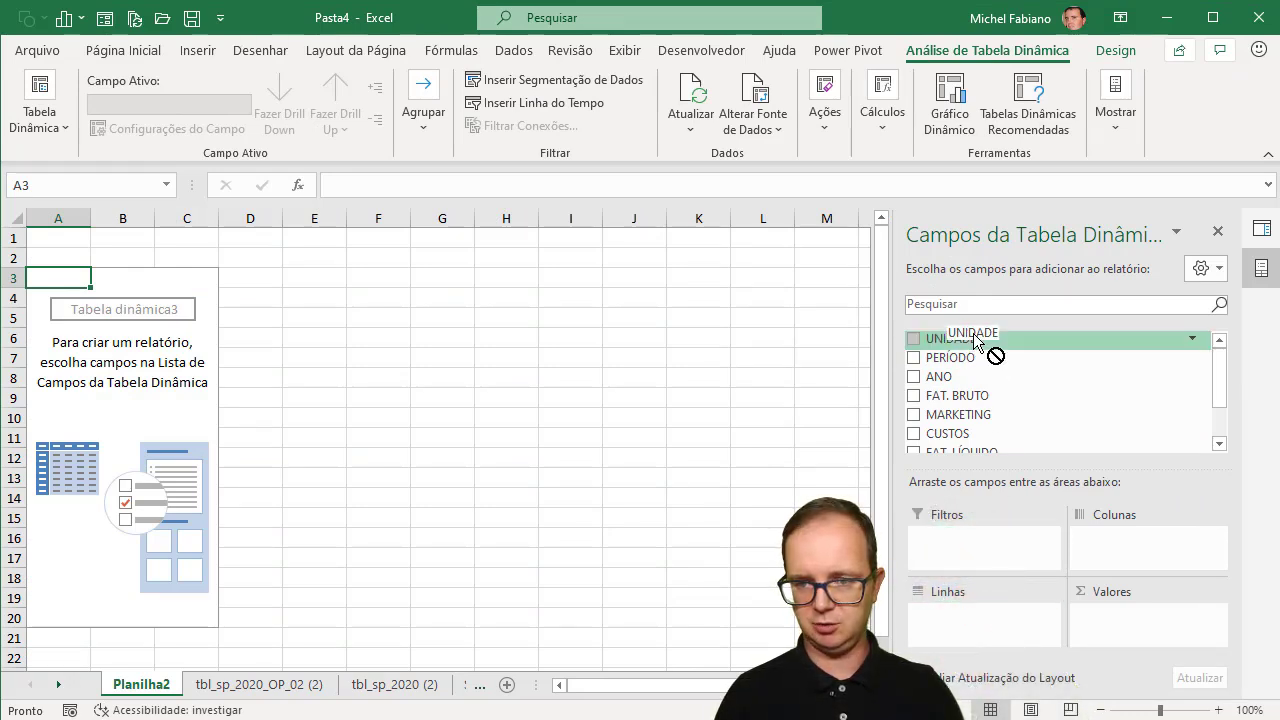
mouse_move(989, 627)
left_mouse_down()
mouse_move(995, 345)
mouse_move(955, 532)
mouse_move(971, 622)
left_mouse_up()
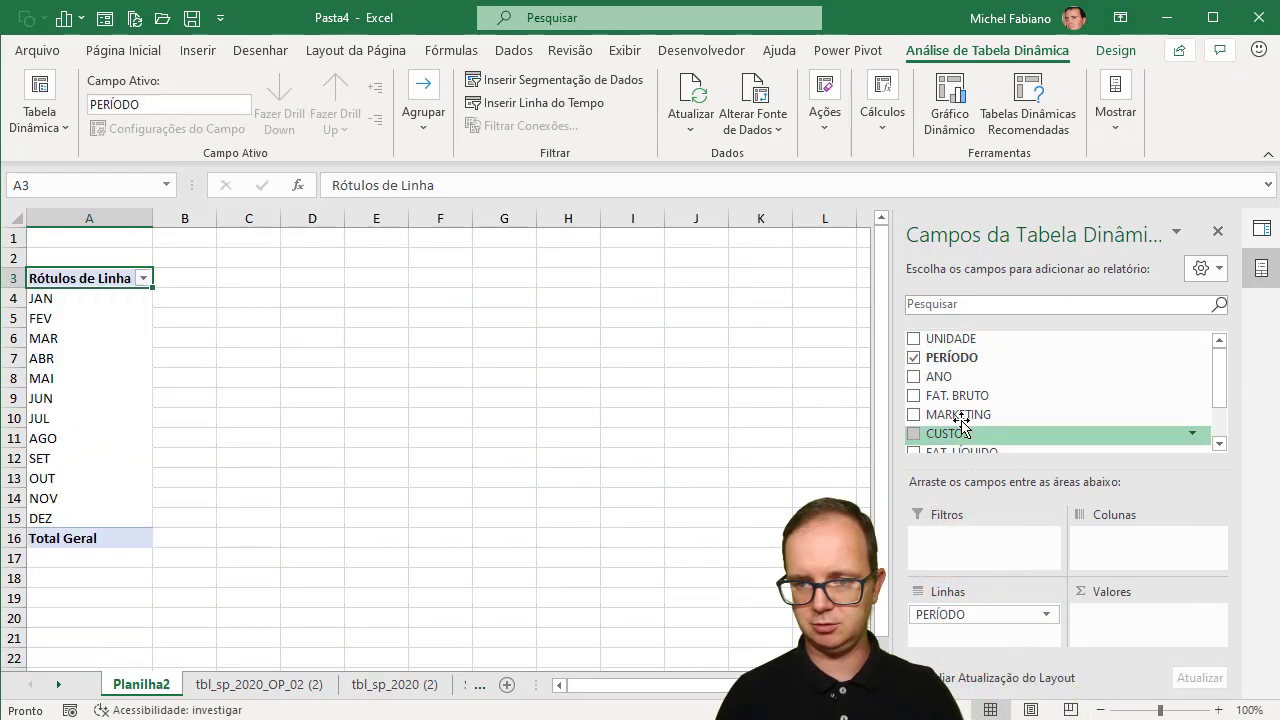
left_click_drag(944, 376, 1143, 550)
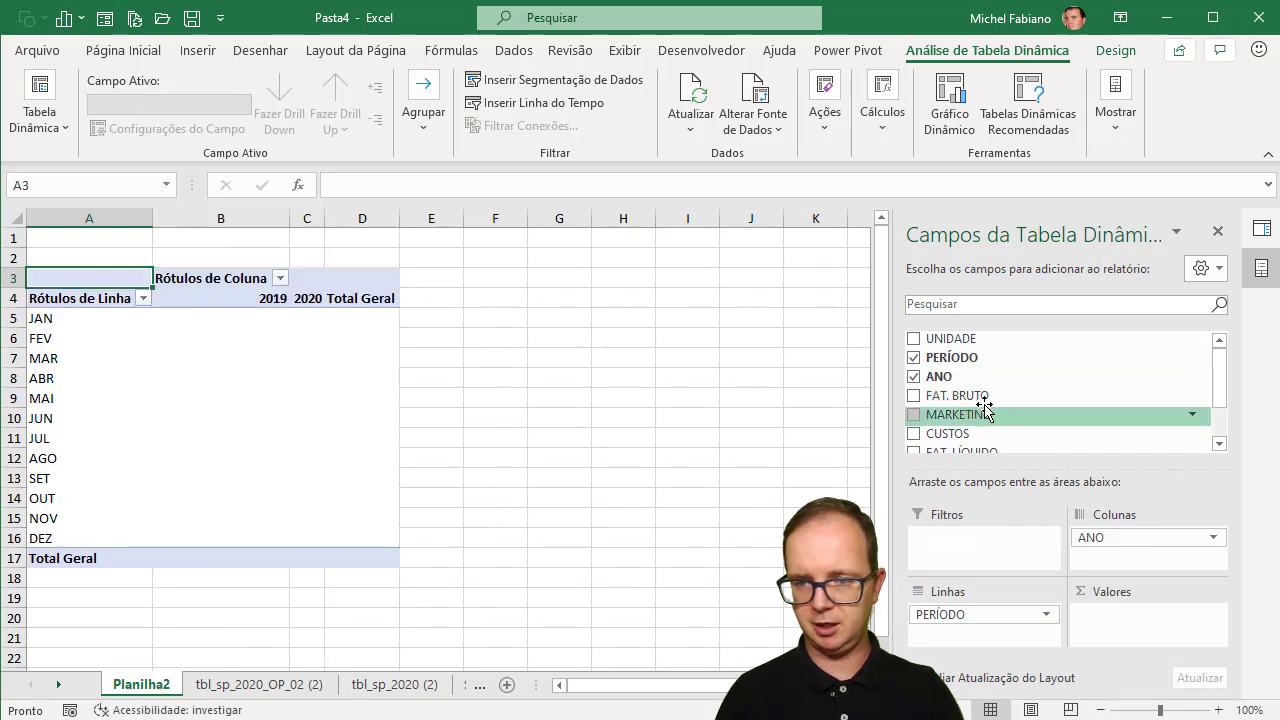
left_click_drag(958, 395, 1123, 628)
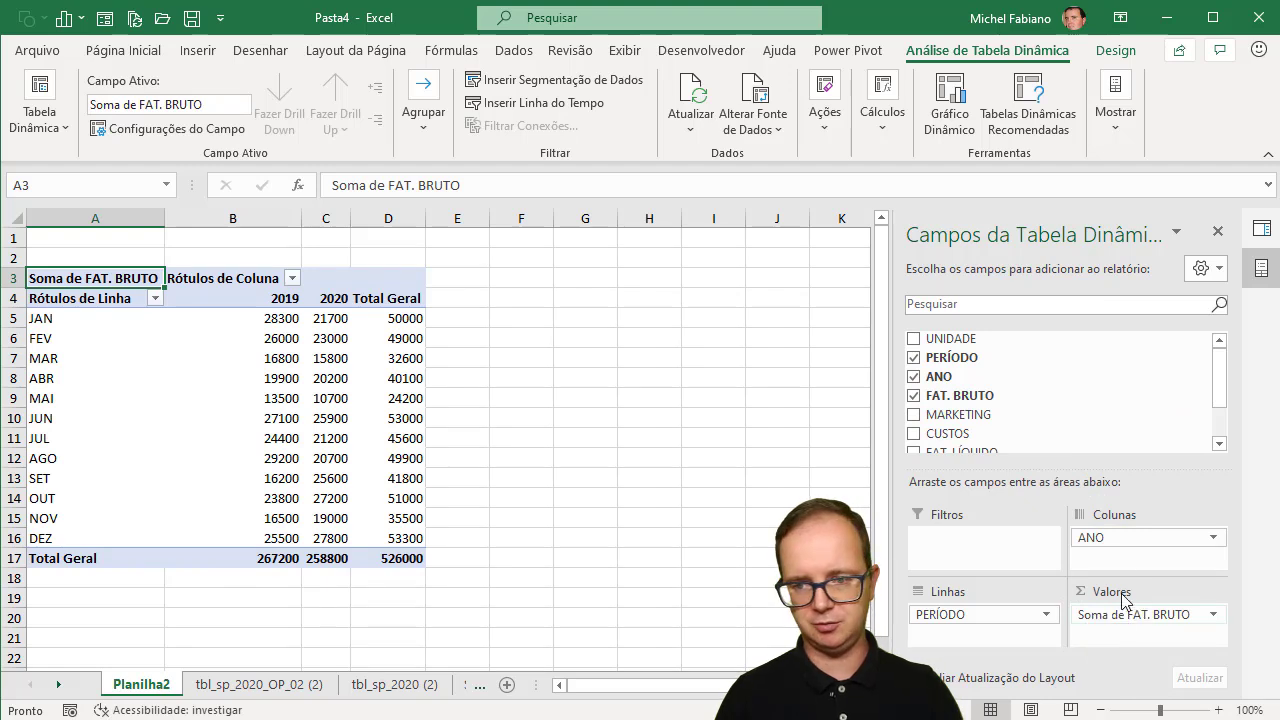
left_click_drag(1120, 541, 985, 543)
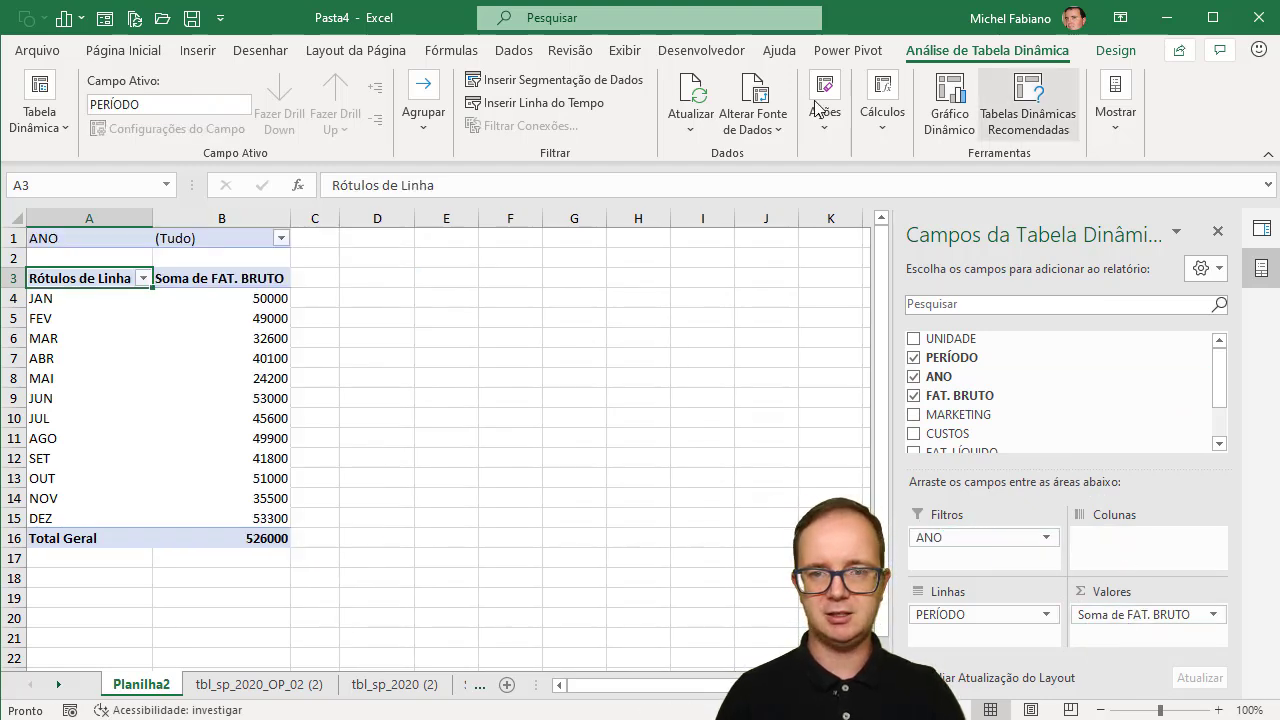
left_click(615, 84)
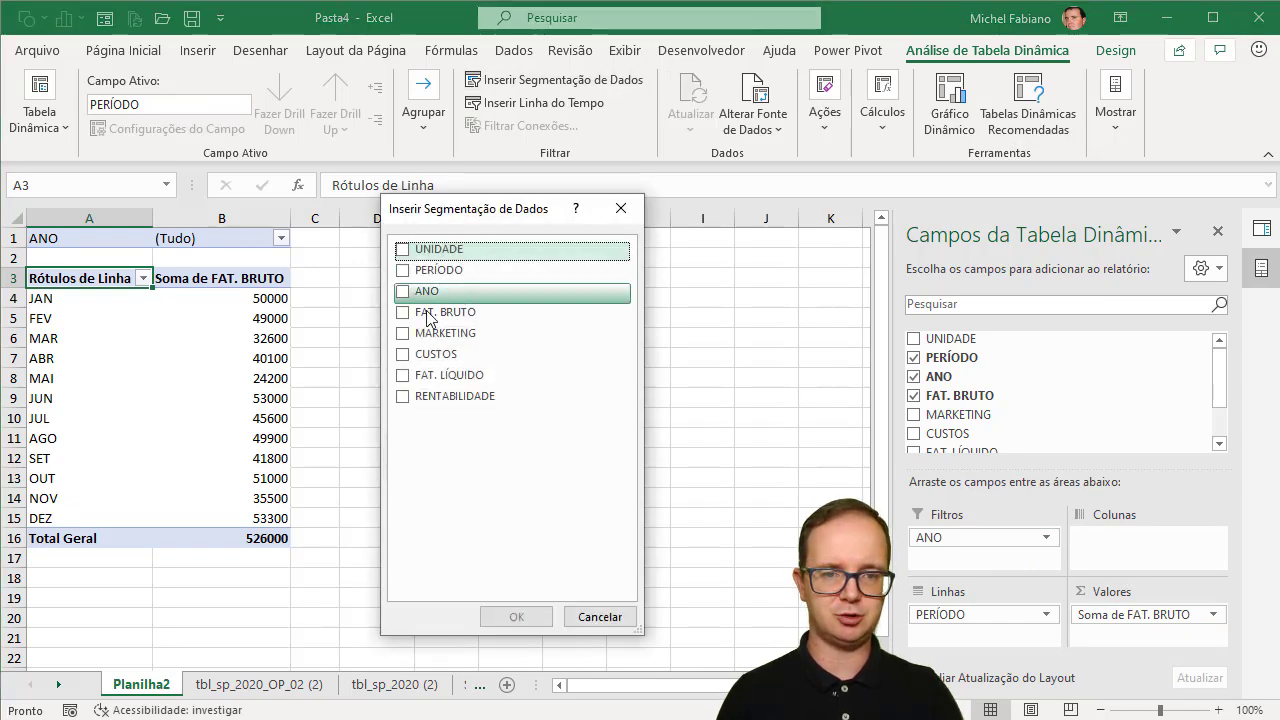
Insert an ANO slicer, filter the pivot to 2020, and select the monthly totals B4:B15
left_click(420, 291)
left_click(527, 612)
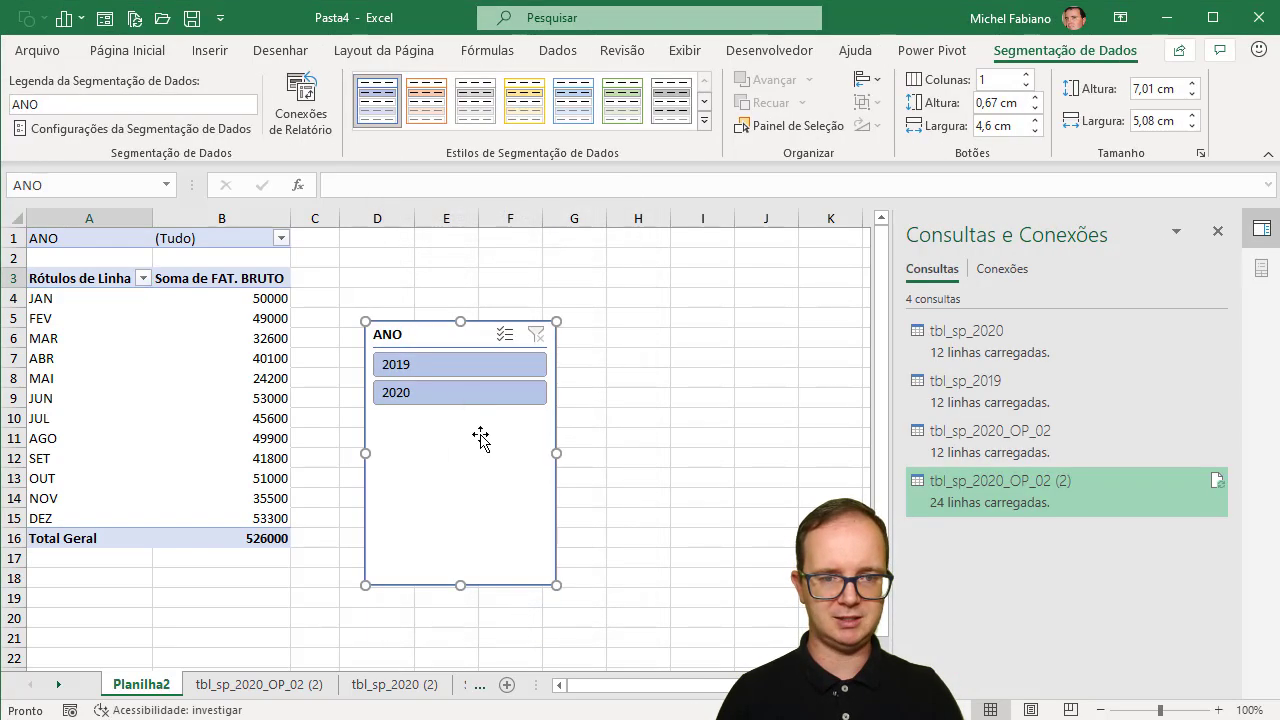
left_click(448, 368)
left_click(449, 390)
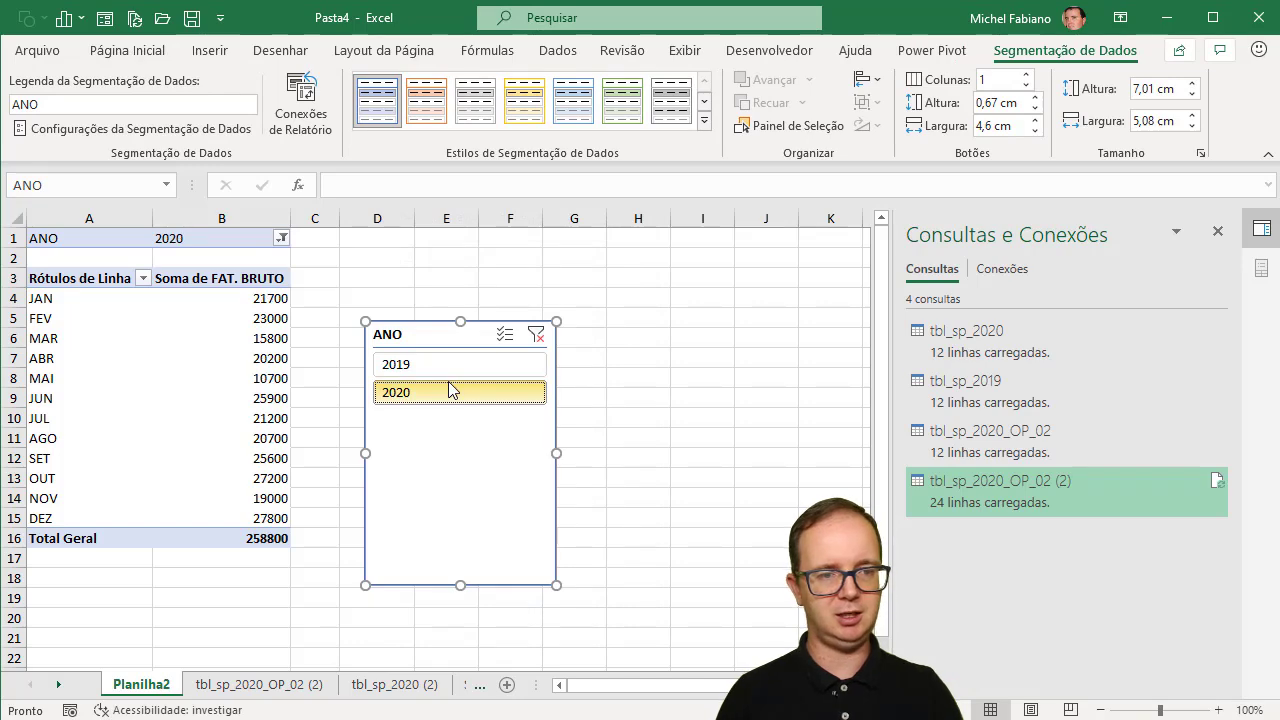
left_click(275, 301)
left_click_drag(275, 301, 287, 517)
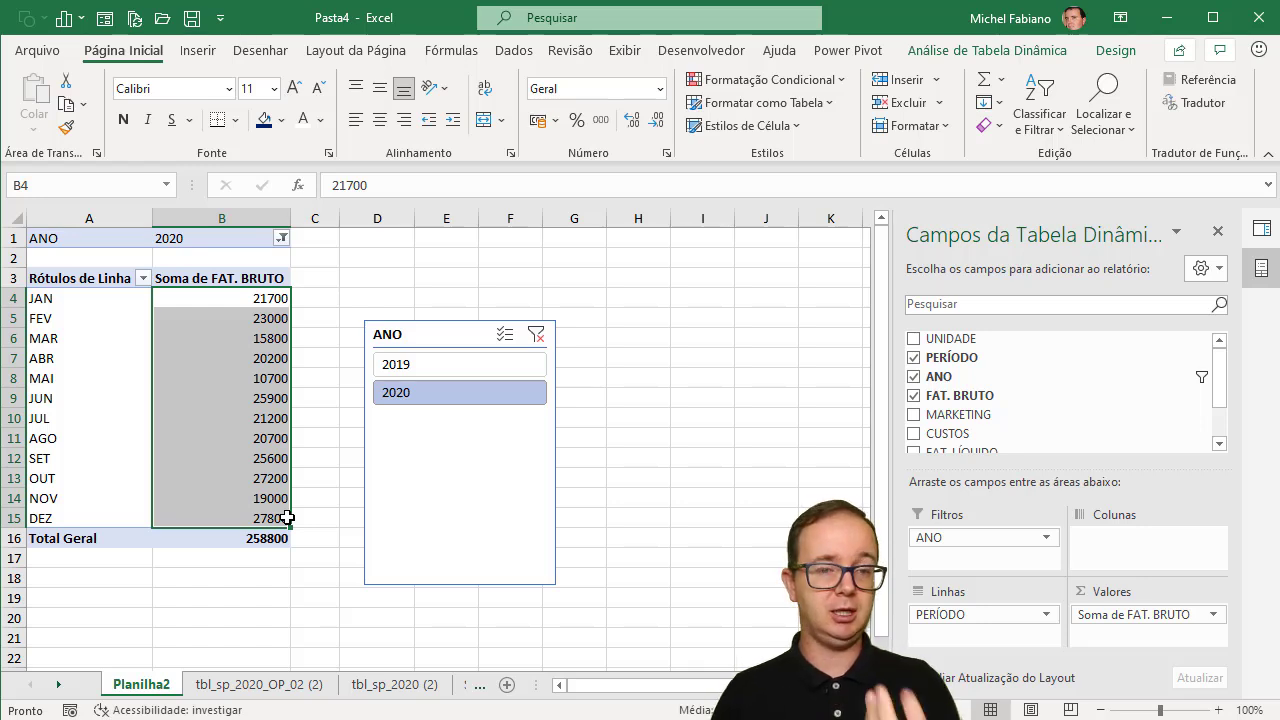
Move the ANO slicer beside the pivot, give it 2 columns, and shorten its height
left_click_drag(465, 344, 502, 257)
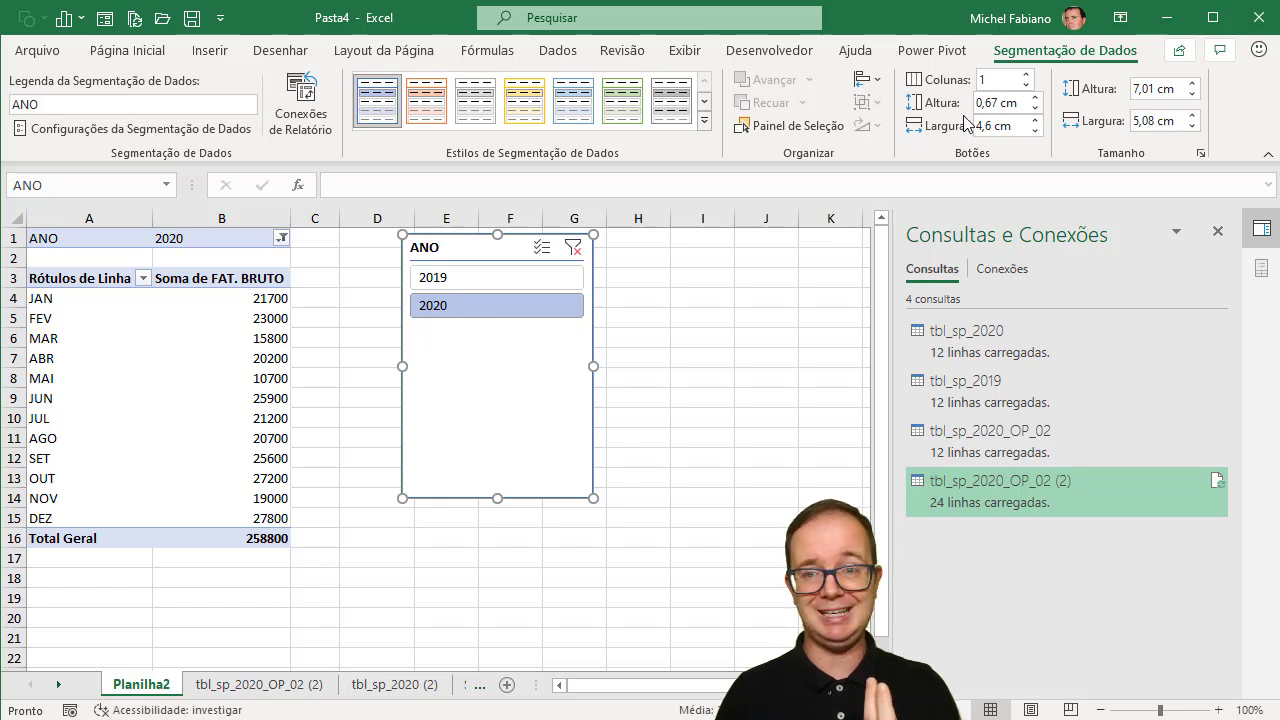
left_click(1025, 74)
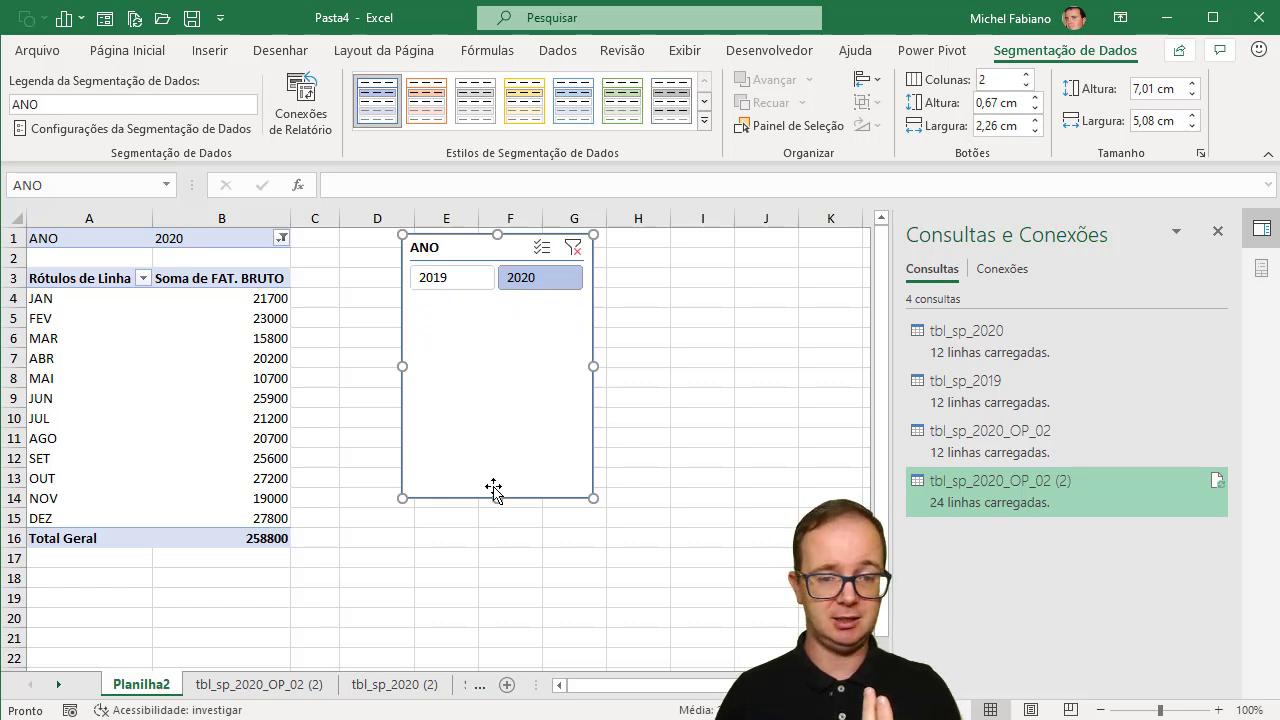
left_click_drag(497, 497, 497, 302)
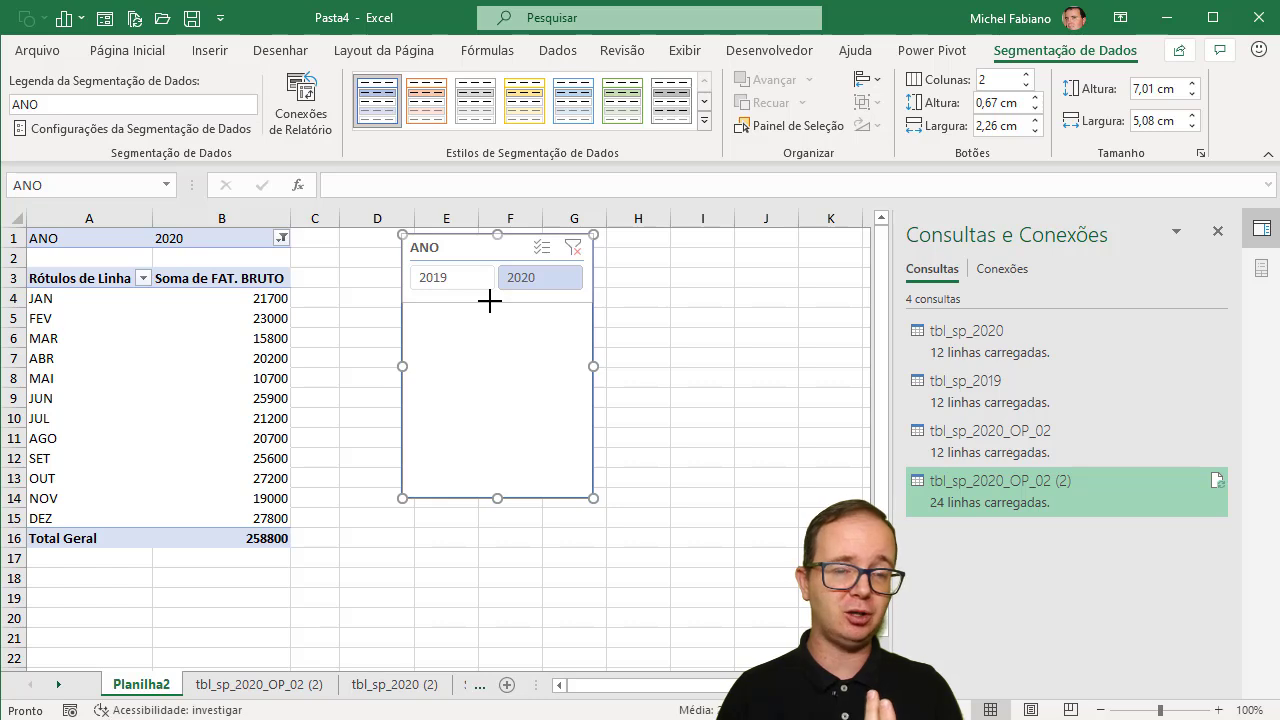
Toggle the slicer between 2019 and 2020, then go to the tbl_sp_2020_OP_02 (2) sheet
left_click(462, 283)
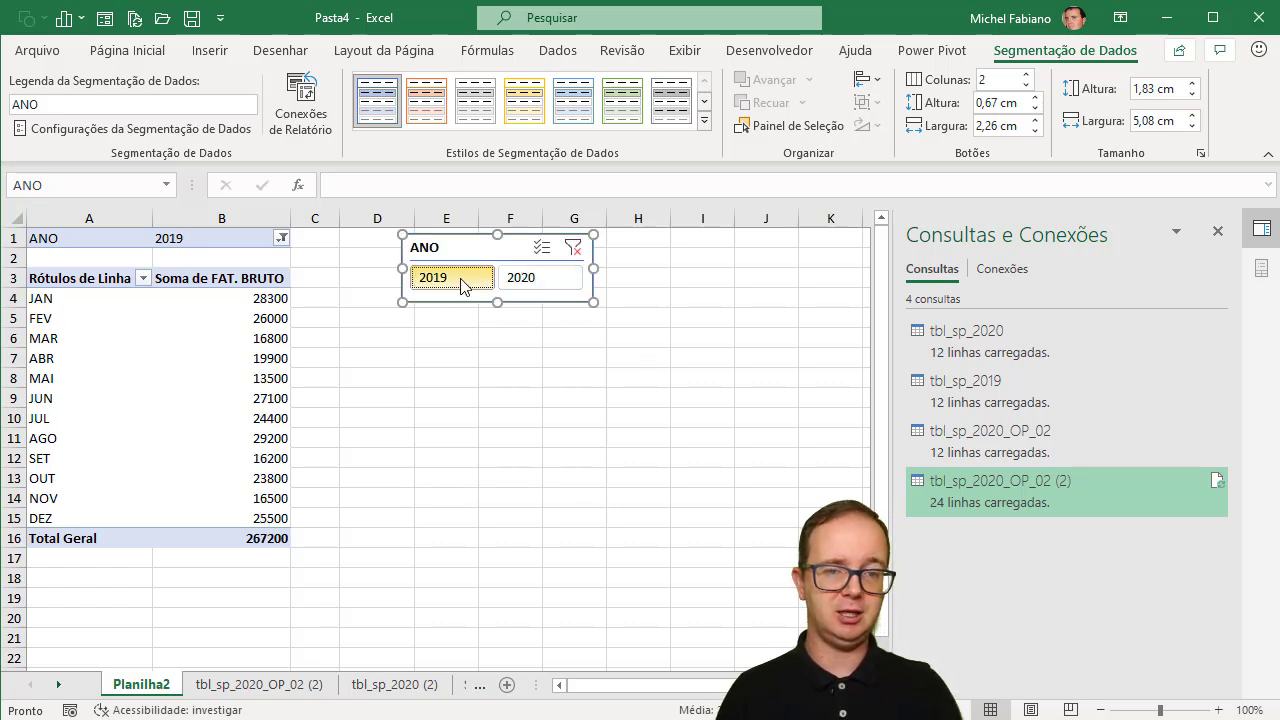
left_click(522, 283)
left_click(482, 283)
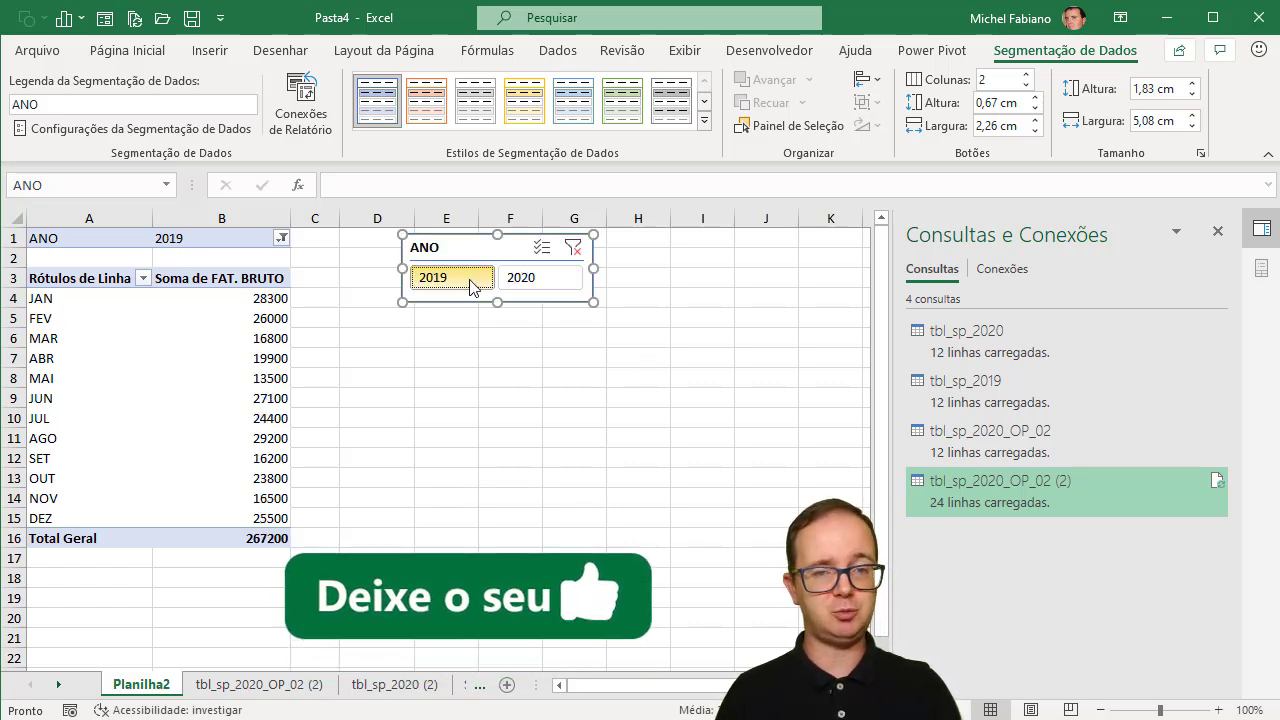
left_click(522, 283)
left_click(452, 281)
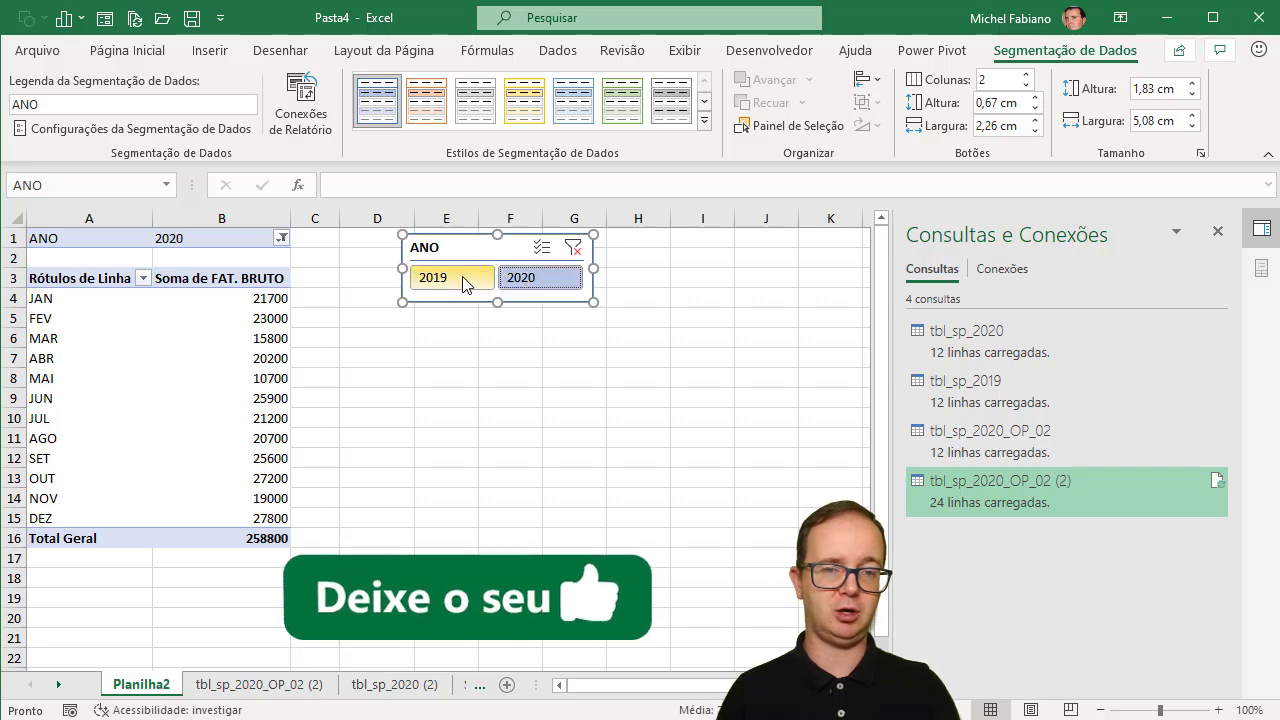
left_click(520, 284)
left_click(460, 283)
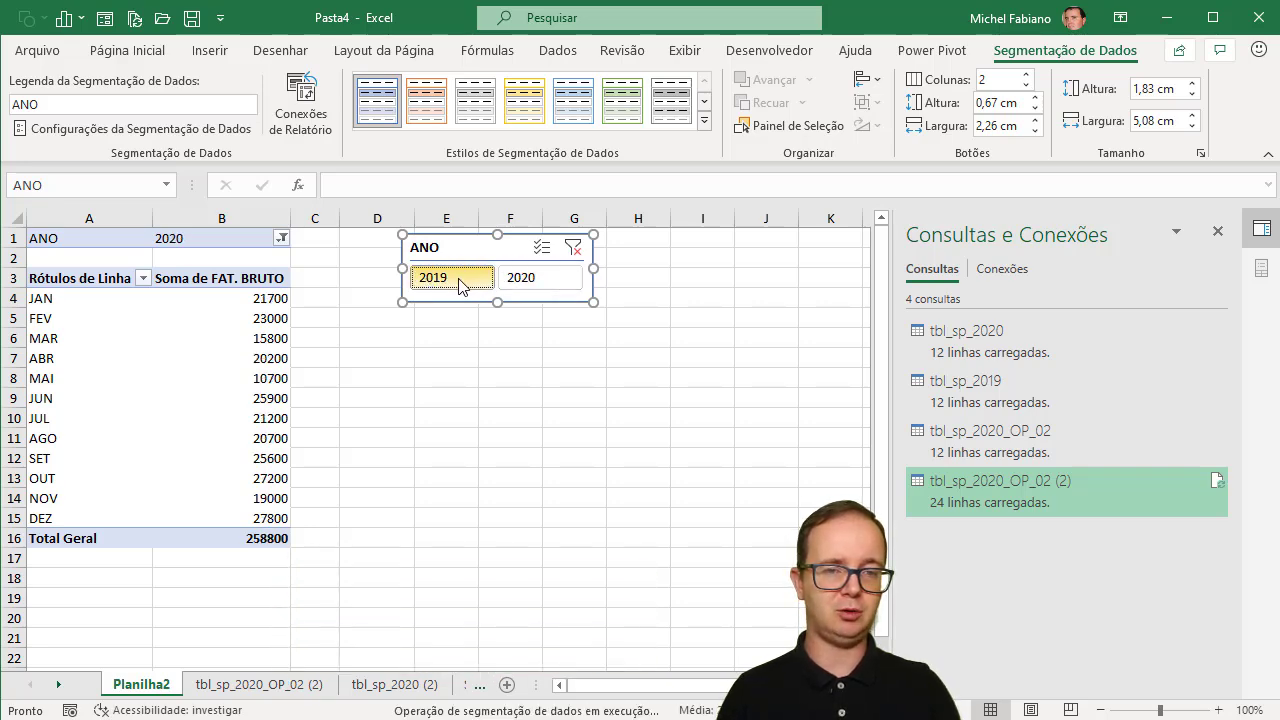
left_click(258, 684)
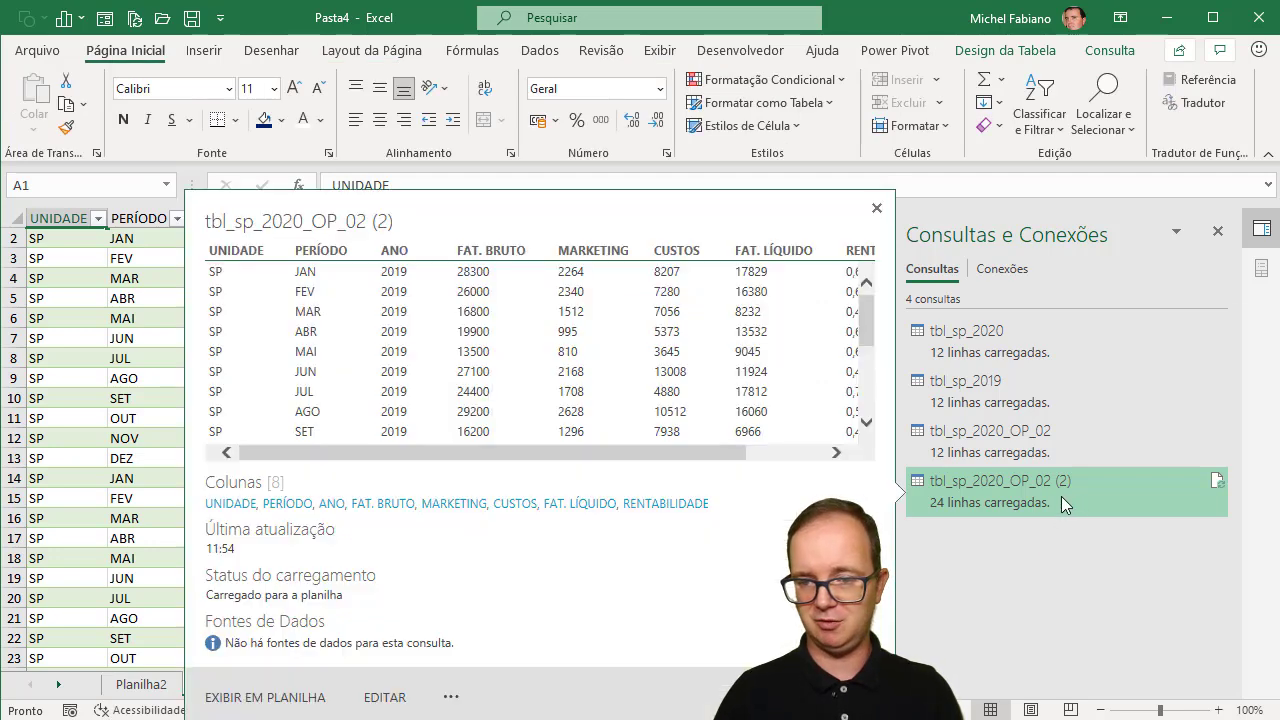
Rename the combined 24-row query to TBL_SP
right_click(1061, 496)
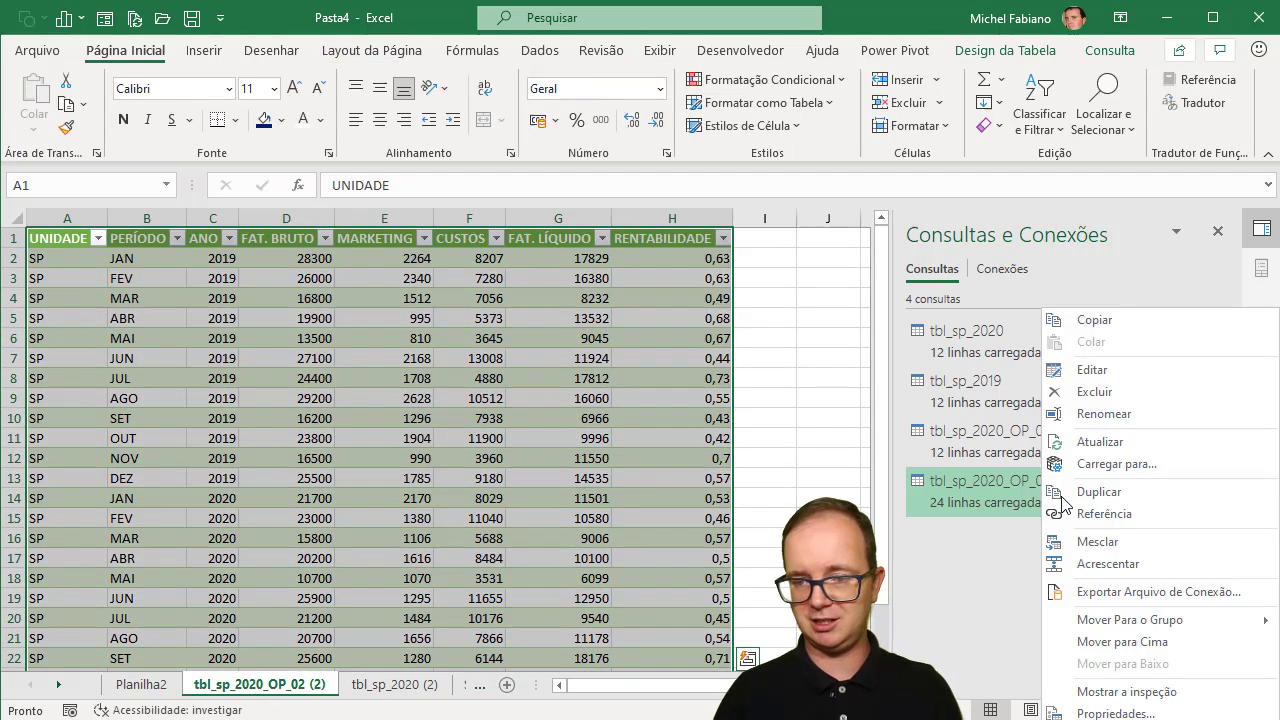
left_click(1100, 413)
type("TBL")
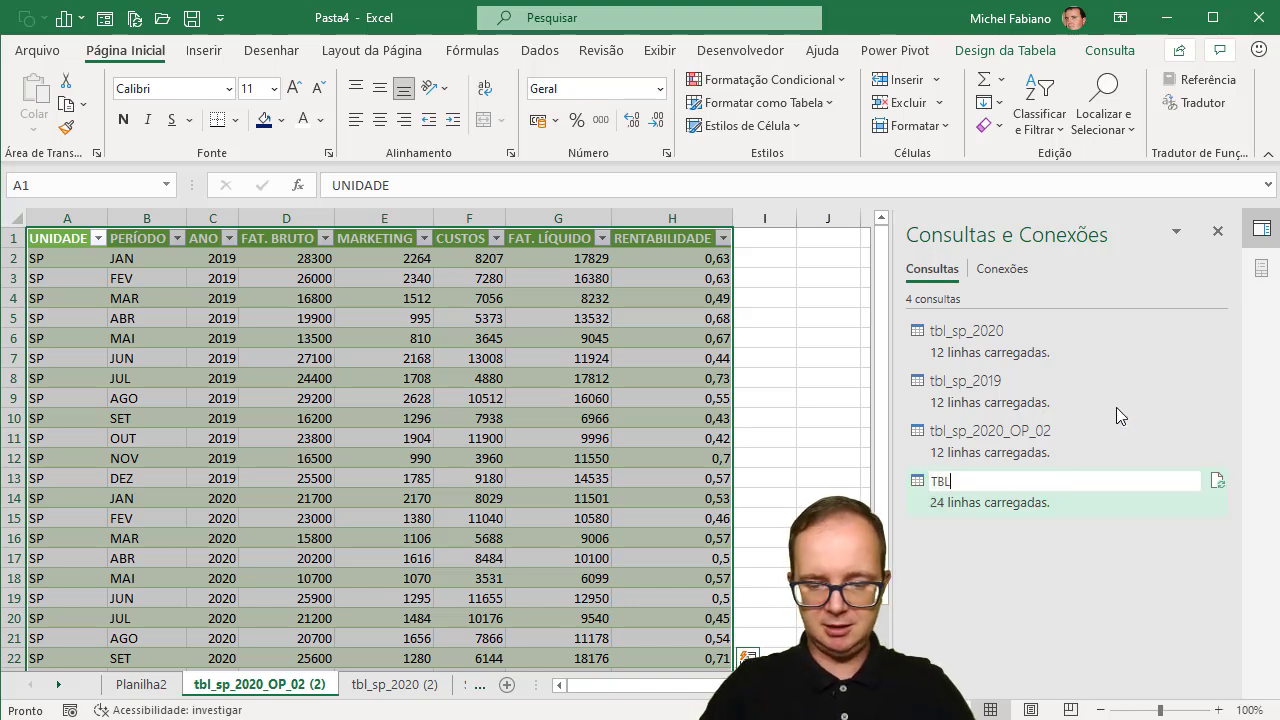
type("_SP")
key("Return")
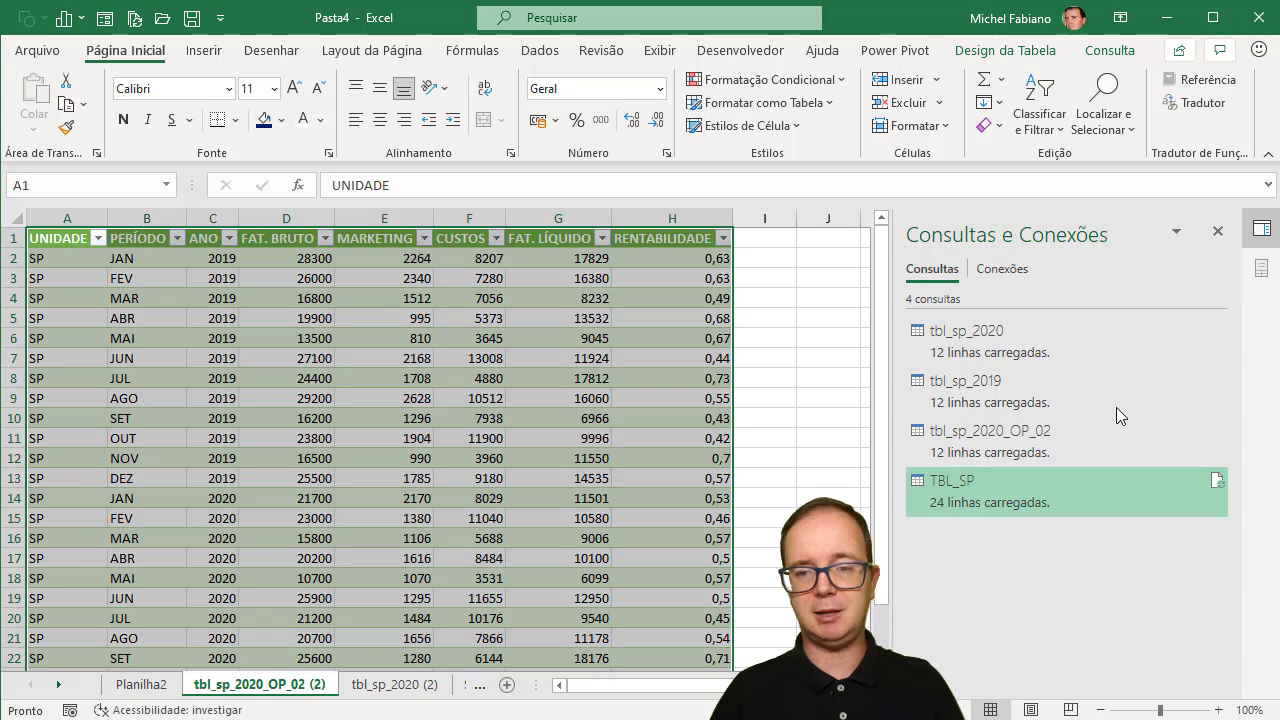
Rename the pivot sheet Planilha2 to ANALISE_SP
left_click(143, 686)
double_click(143, 686)
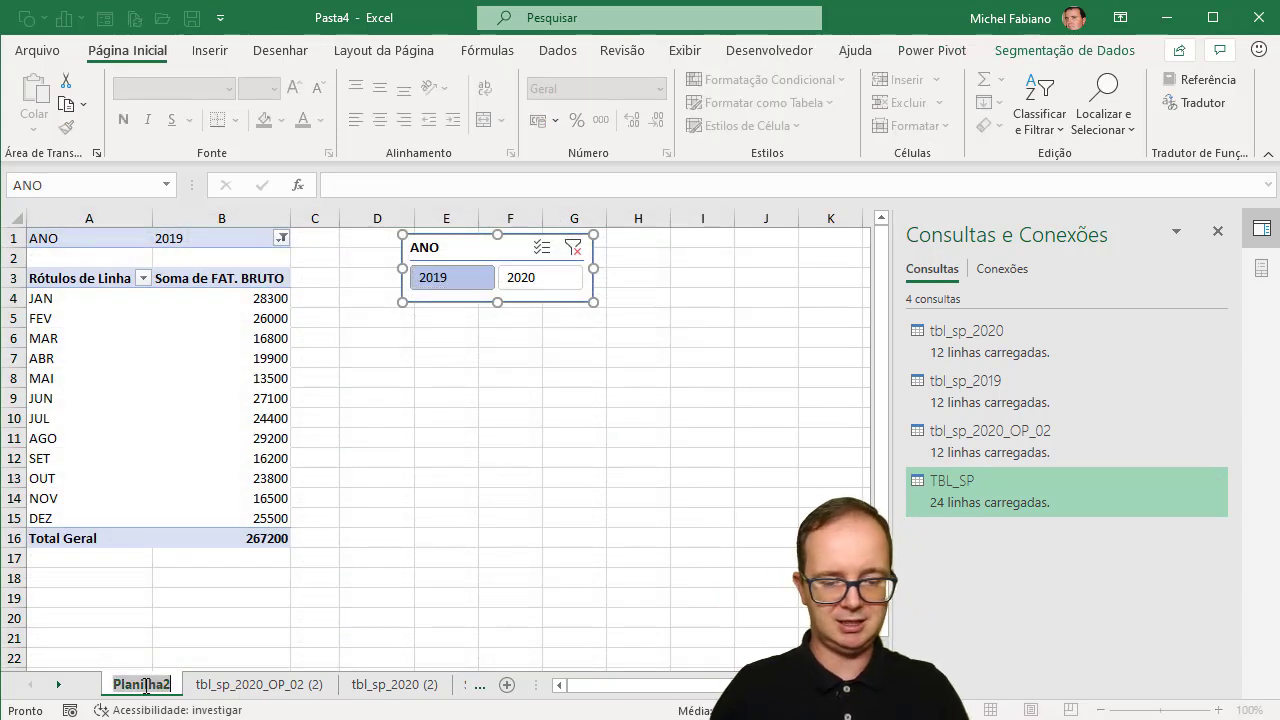
type("ANALISE_")
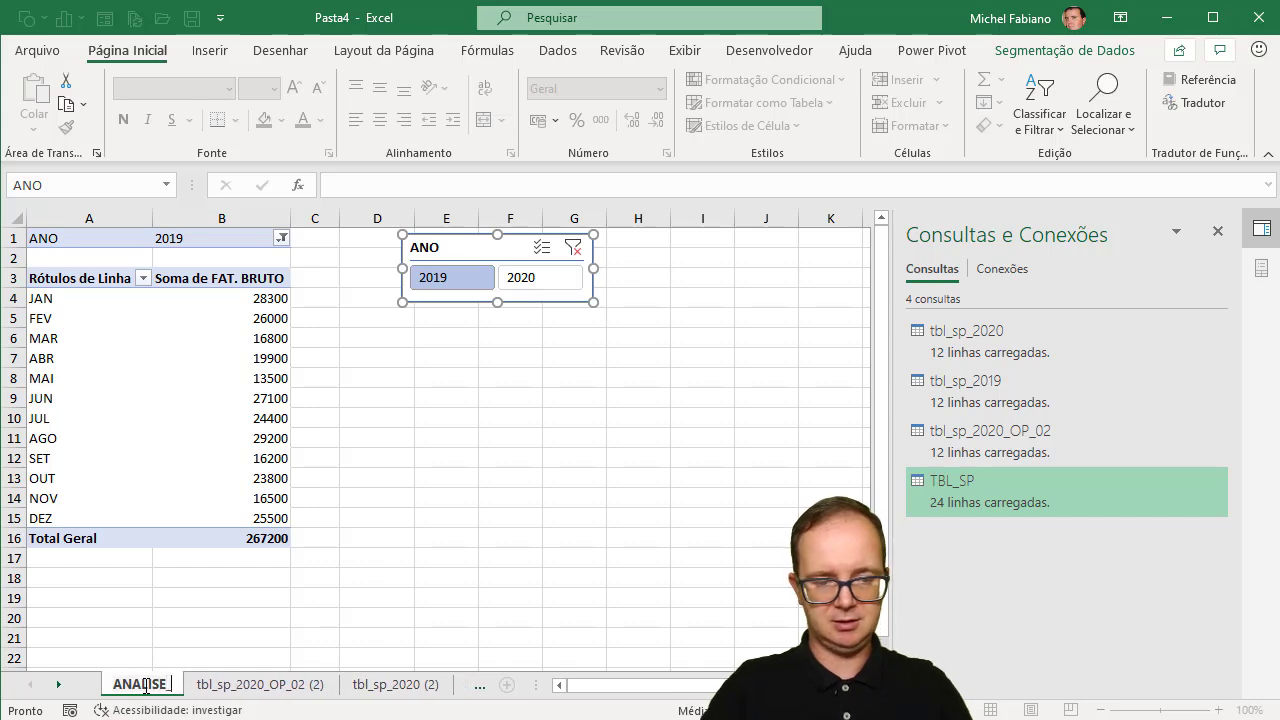
type("SP")
key("Return")
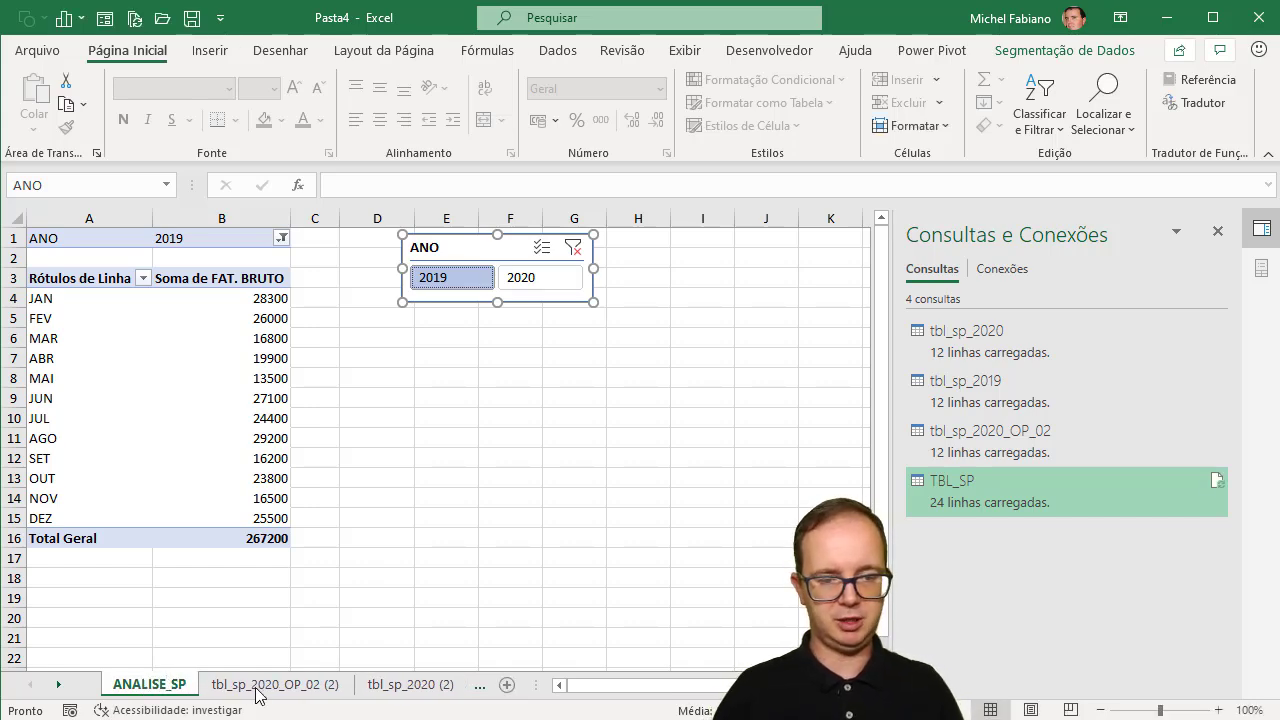
Rename the query's data sheet to BASE_SP
left_click(280, 689)
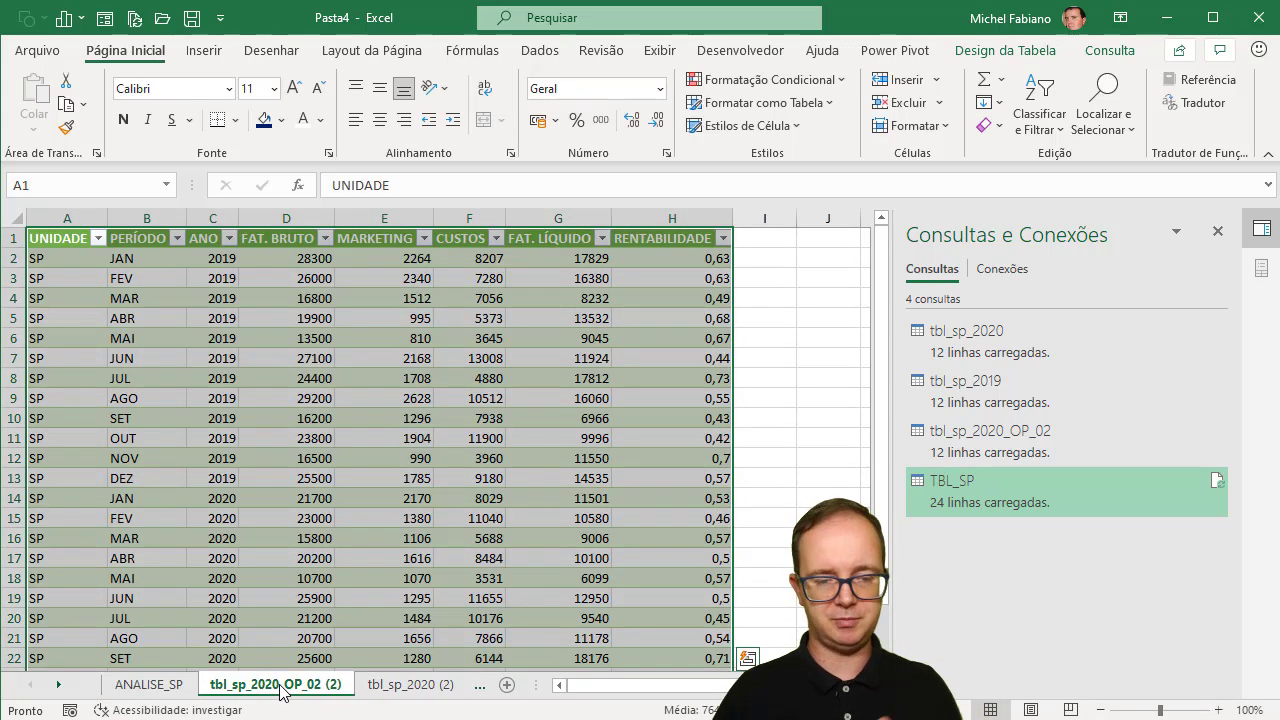
right_click(282, 691)
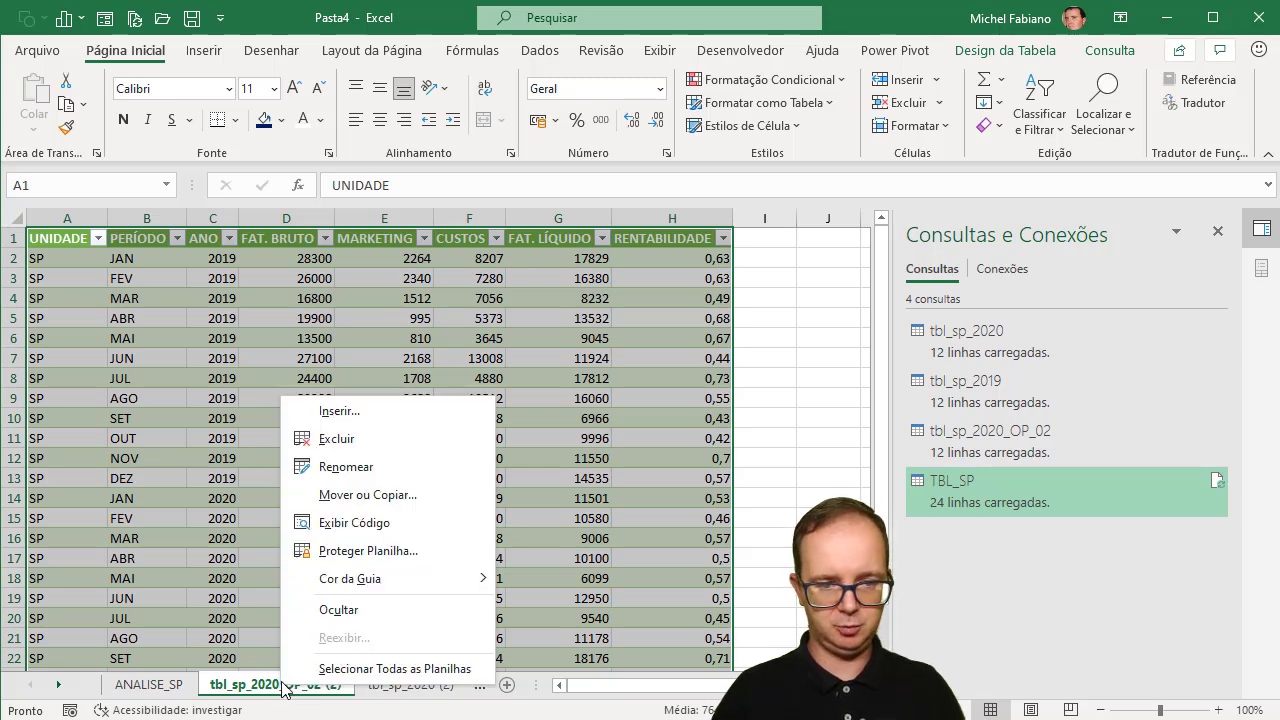
left_click(363, 468)
type("BA")
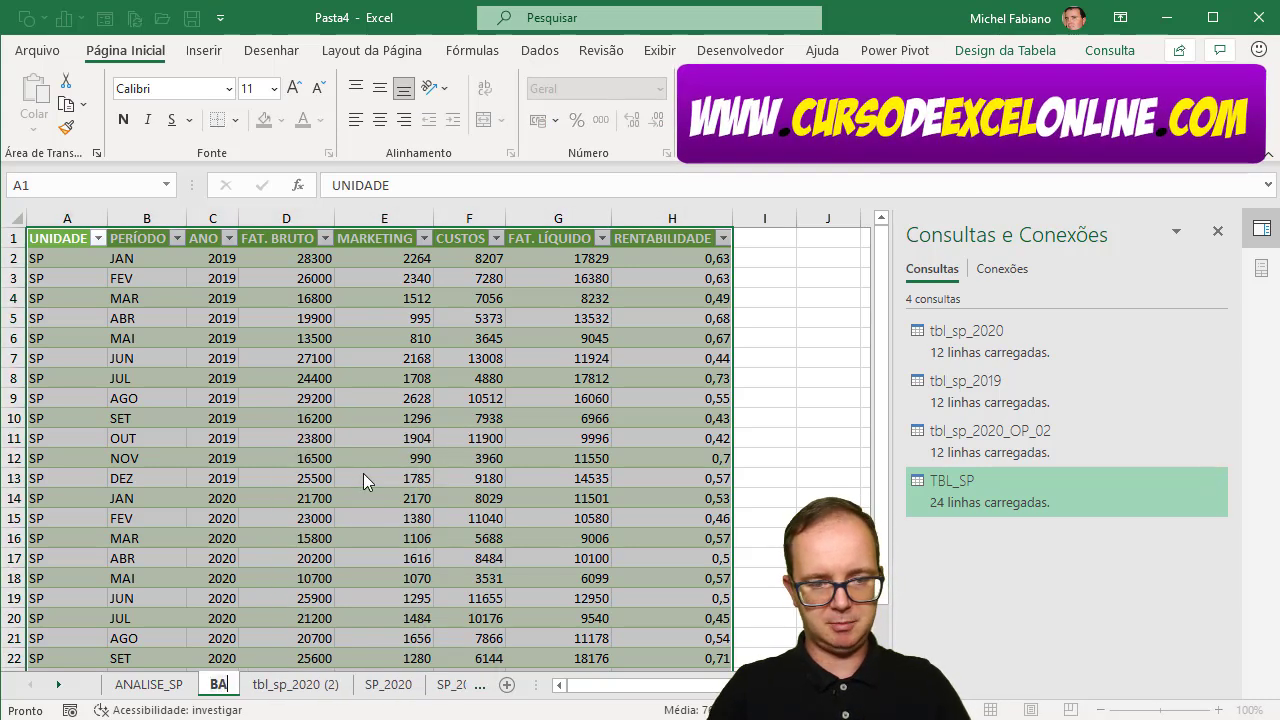
type("SE_SP")
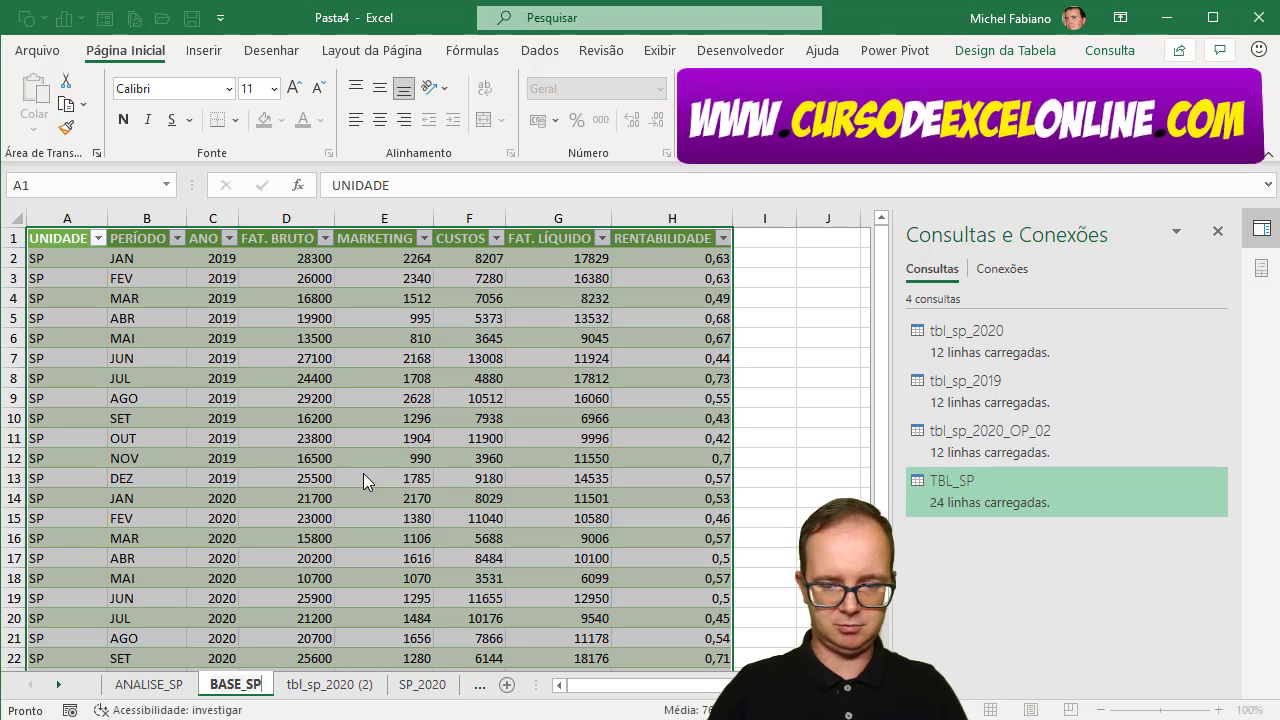
key("Return")
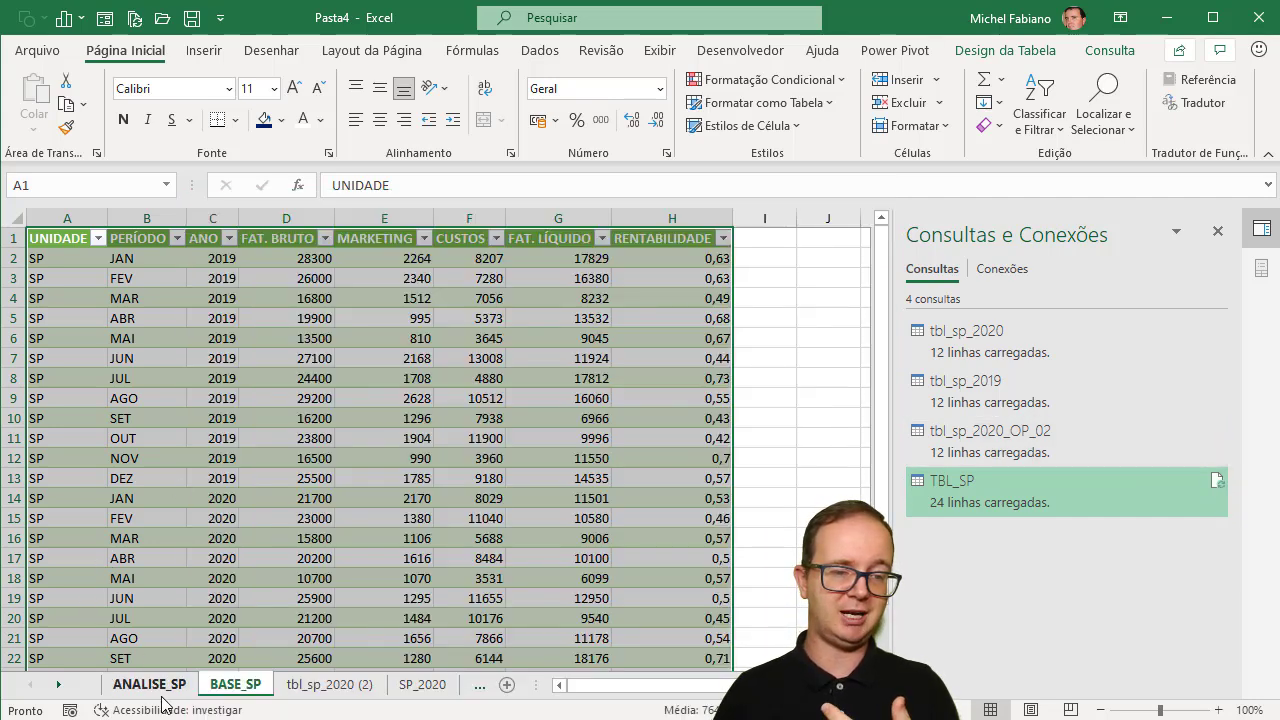
Switch back to the ANALISE_SP sheet, its pivot filtered to 2019
left_click(150, 684)
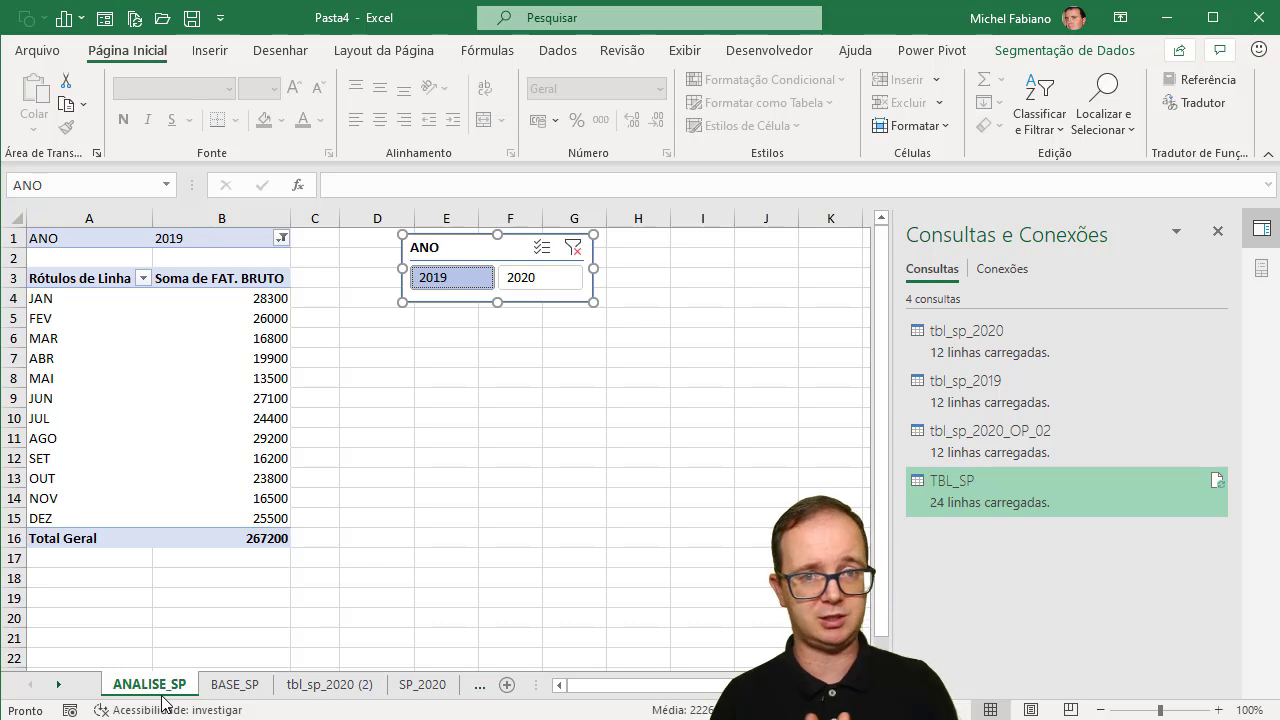
Open the Obter Dados source list on the Dados tab
left_click(557, 50)
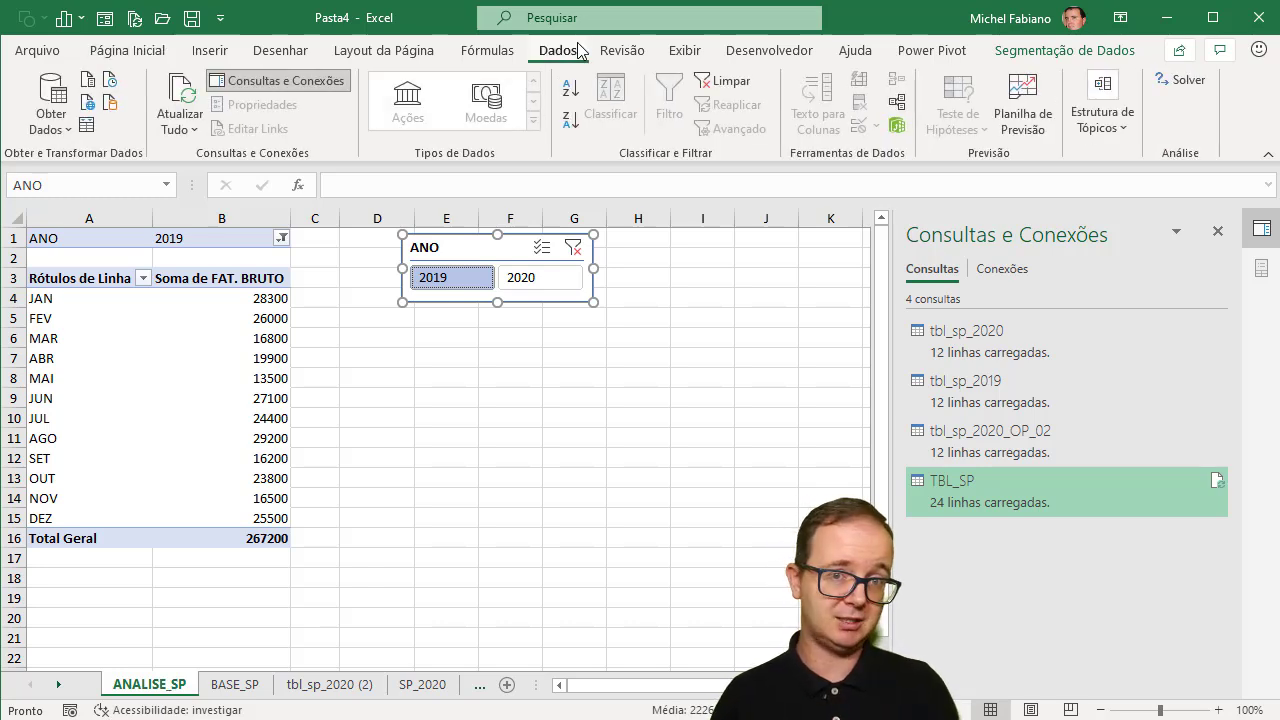
left_click(49, 125)
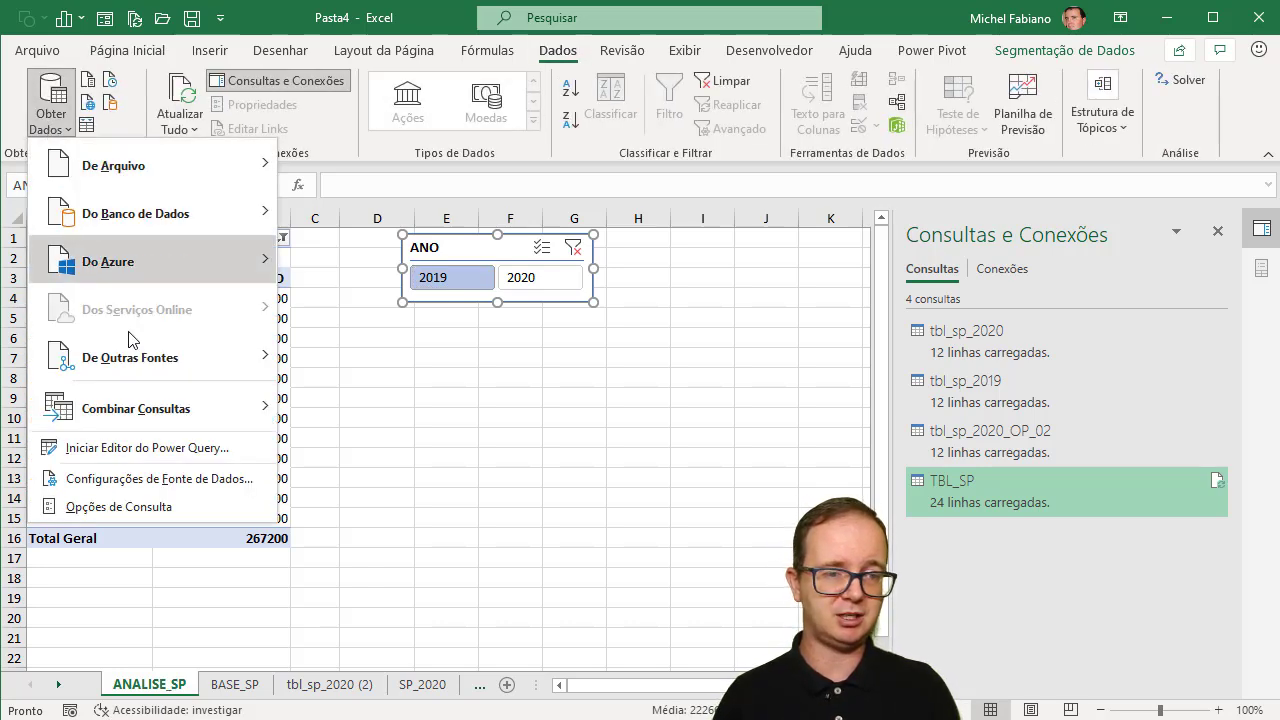